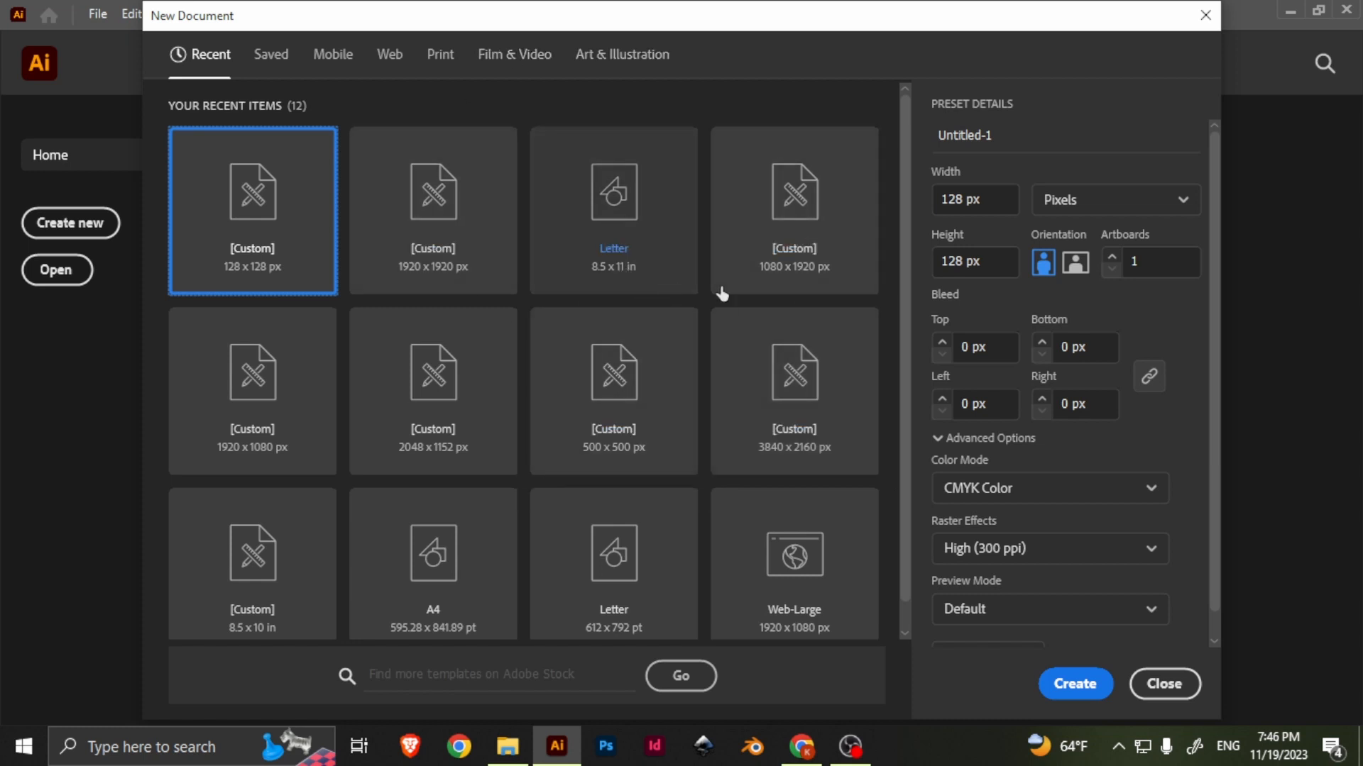
Create a 128 x 128 px CMYK document and draw a circle centred on the lower half of the artboard.
click(1080, 682)
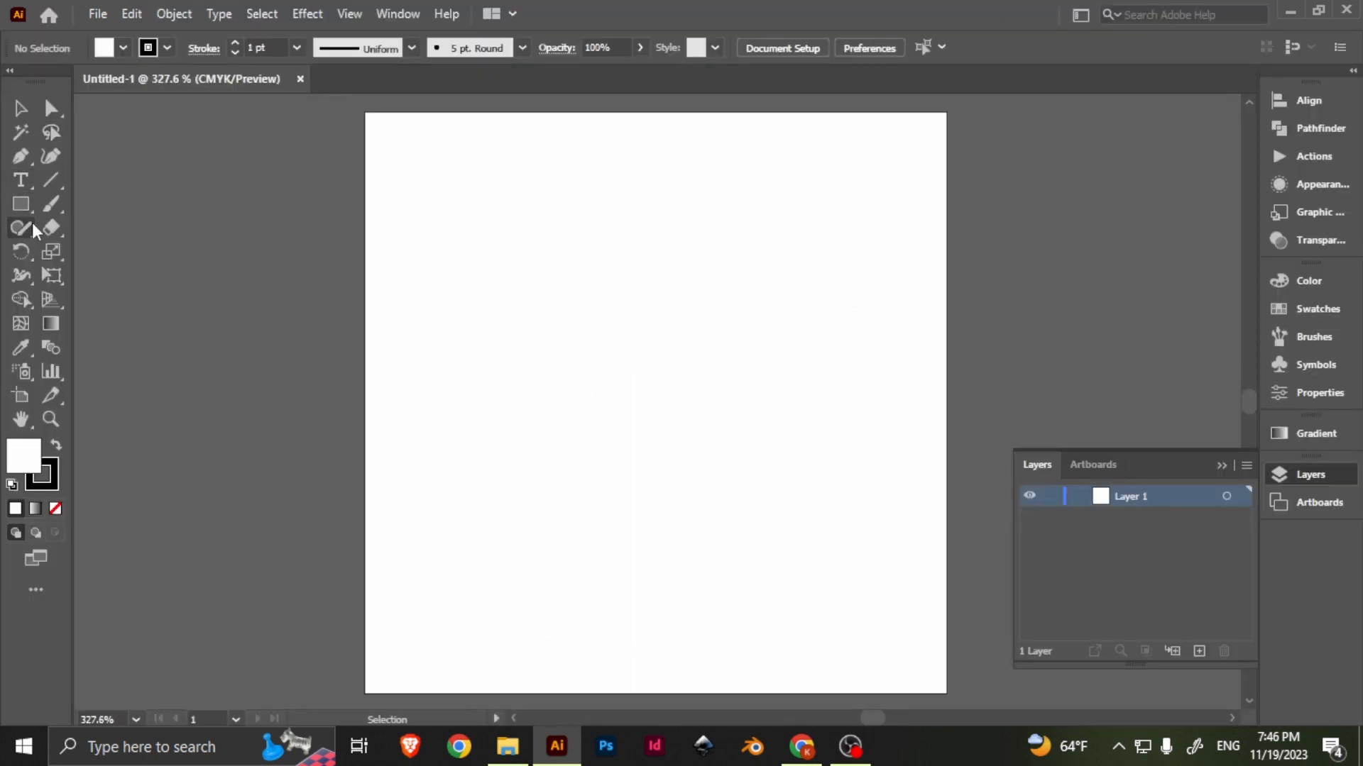
drag(20, 204, 99, 250)
drag(654, 418, 787, 551)
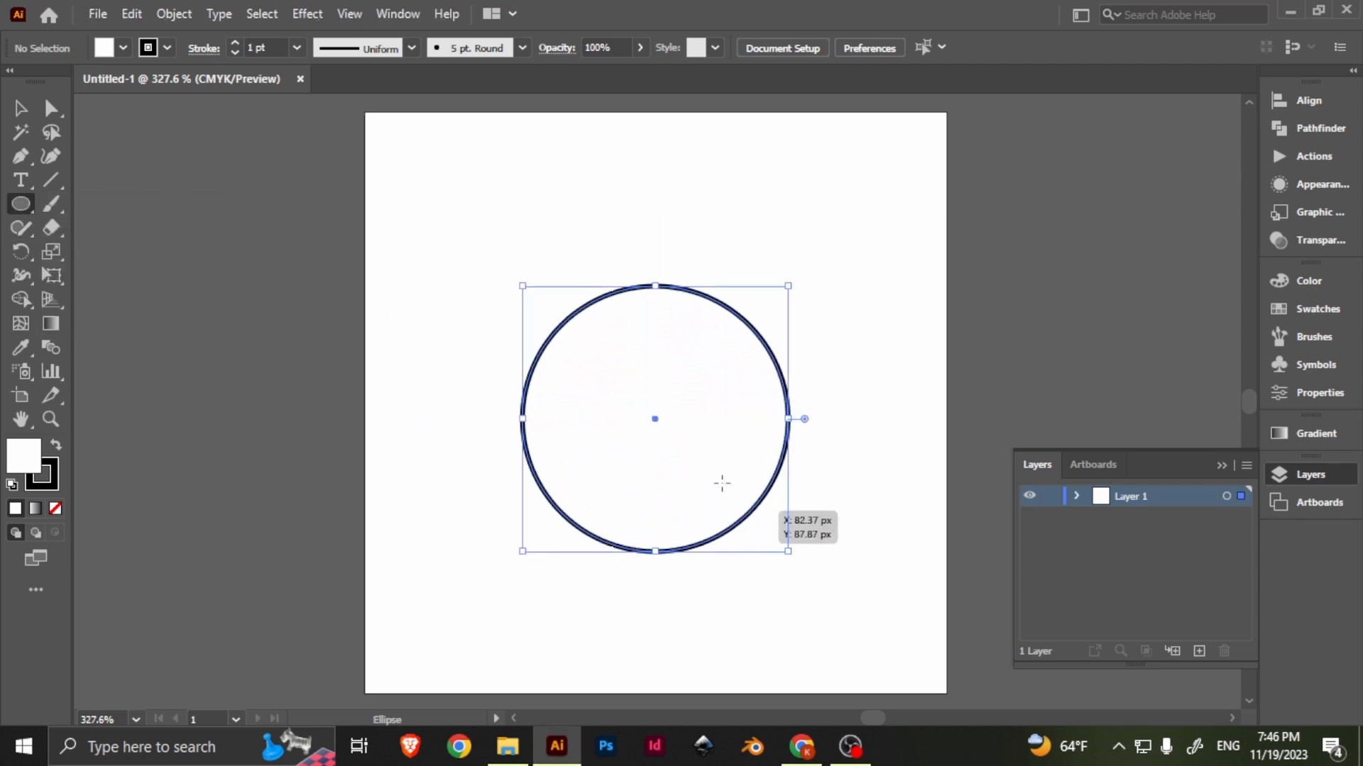
key(v)
drag(686, 301, 675, 395)
Duplicate the circle, place the copy over the original and scale it down to a concentric circle about 48 px wide.
key(a)
key(ctrl+v)
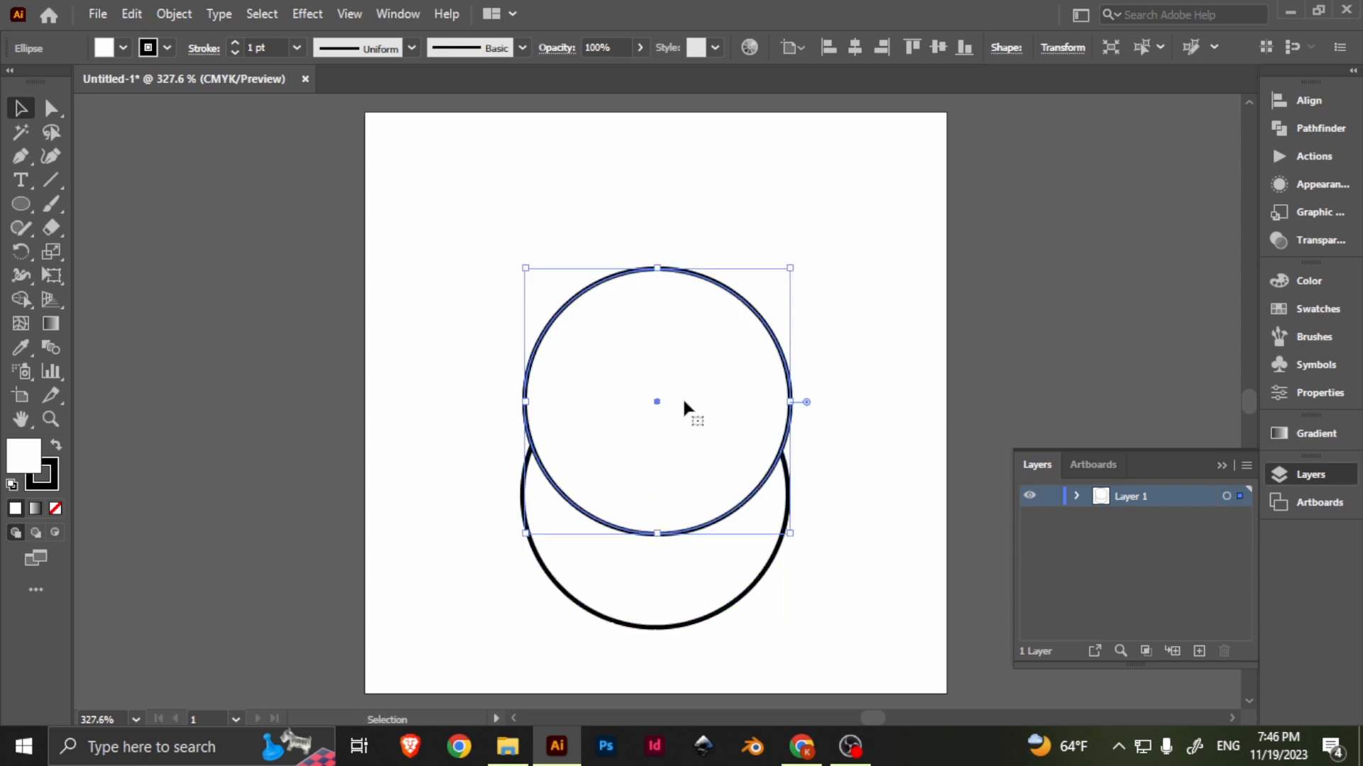
drag(673, 311, 673, 408)
drag(790, 363, 770, 389)
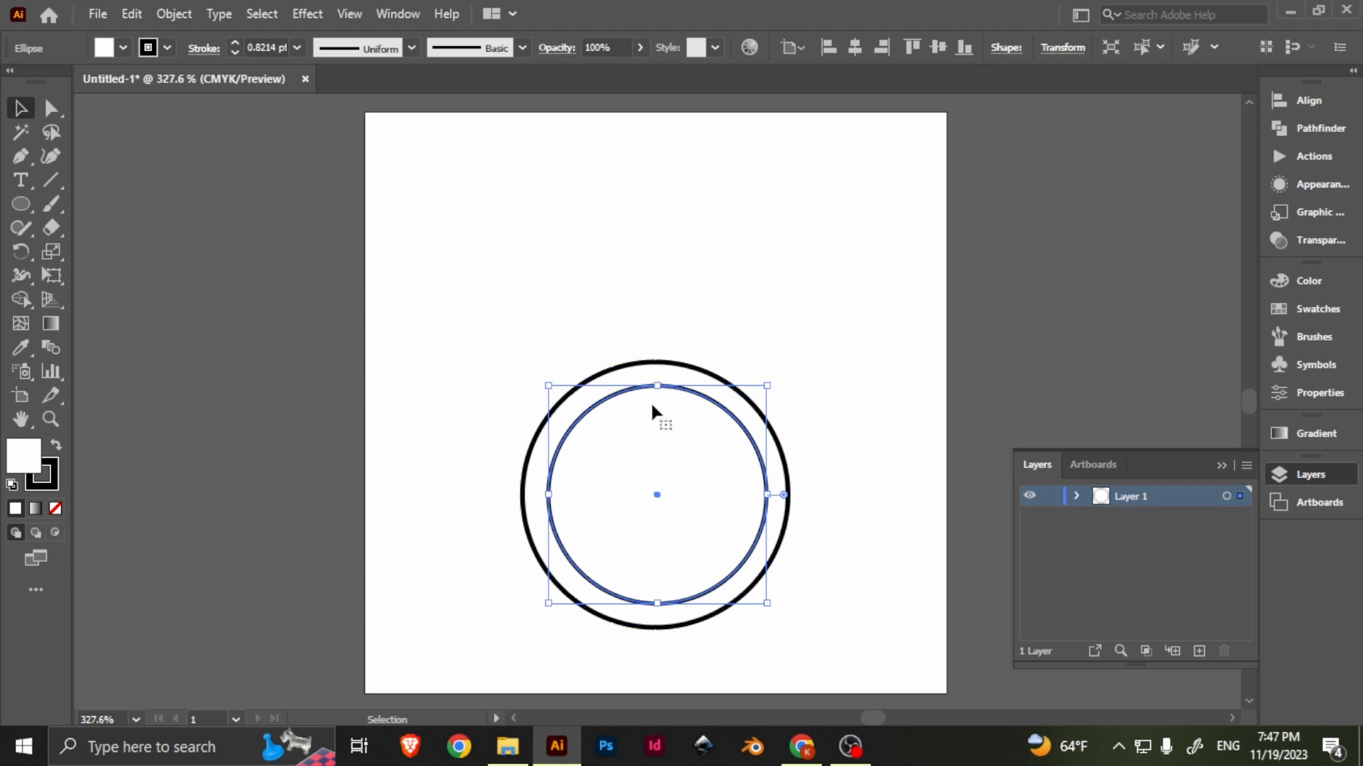
Add an anchor point on each side of the inner circle's top anchor, then delete the top anchor to open a gap.
key(p)
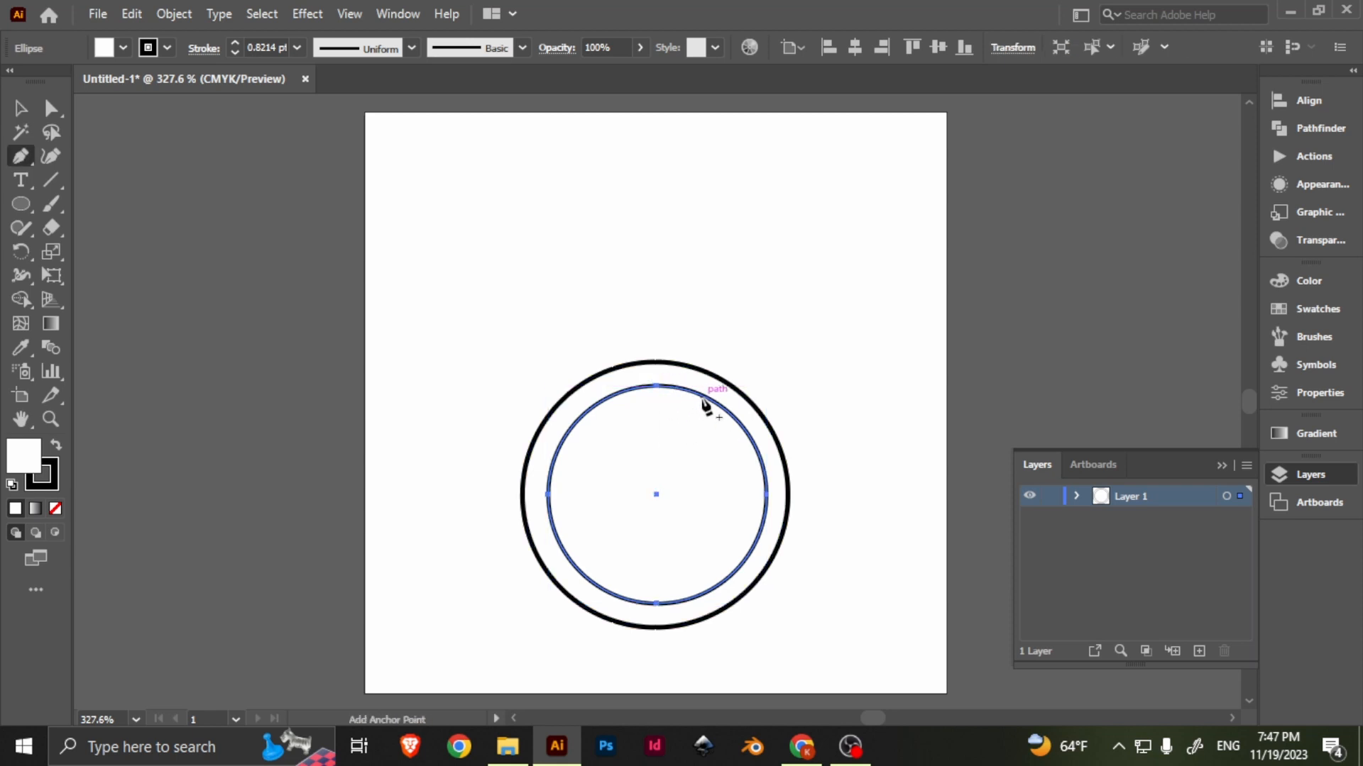
click(699, 393)
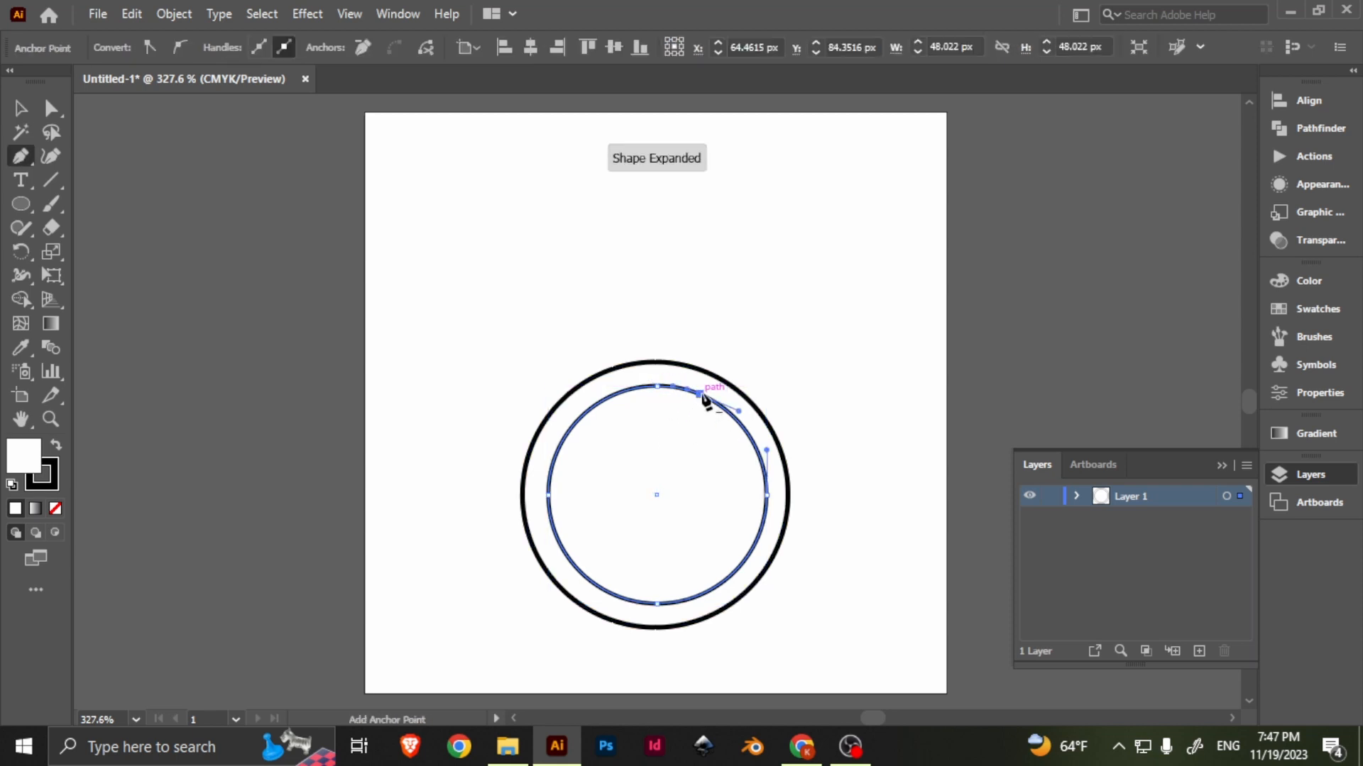
click(615, 394)
key(a)
drag(658, 386, 657, 388)
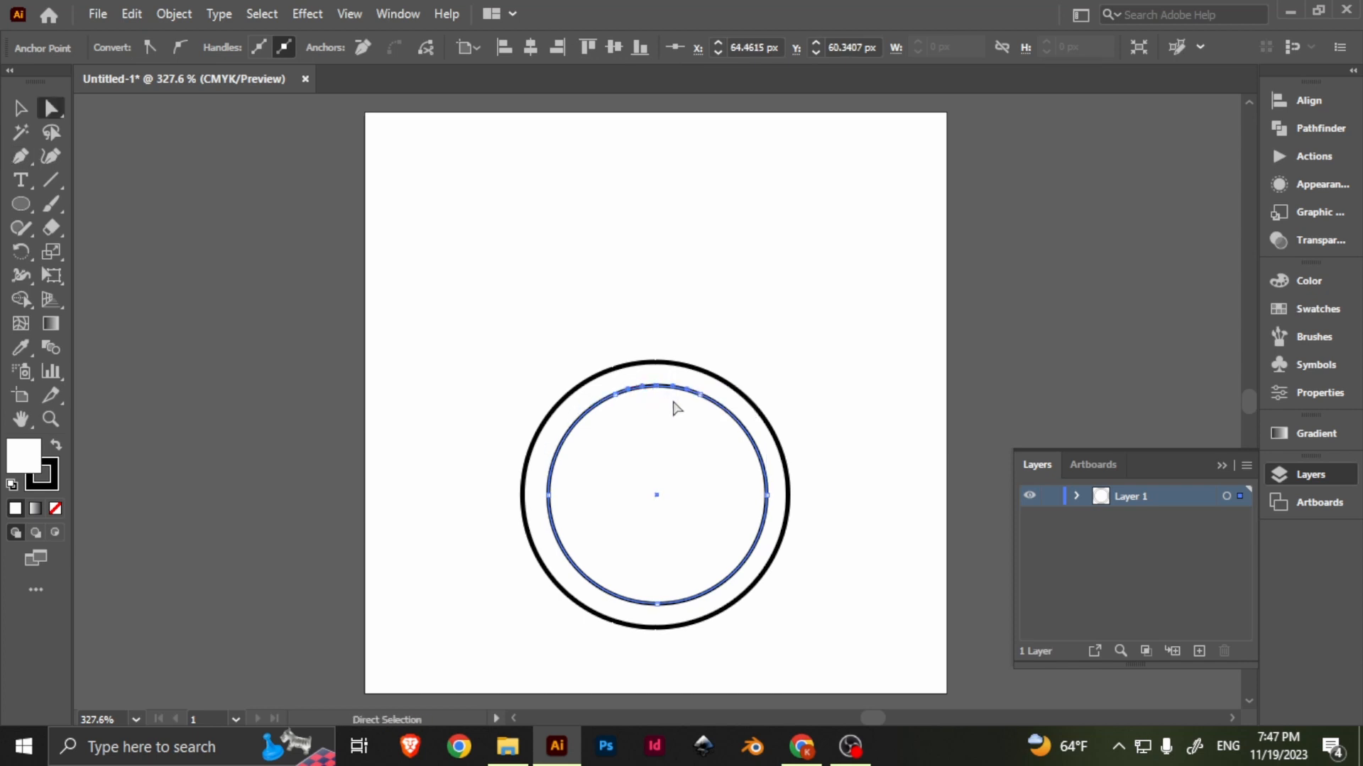
key(Delete)
key(v)
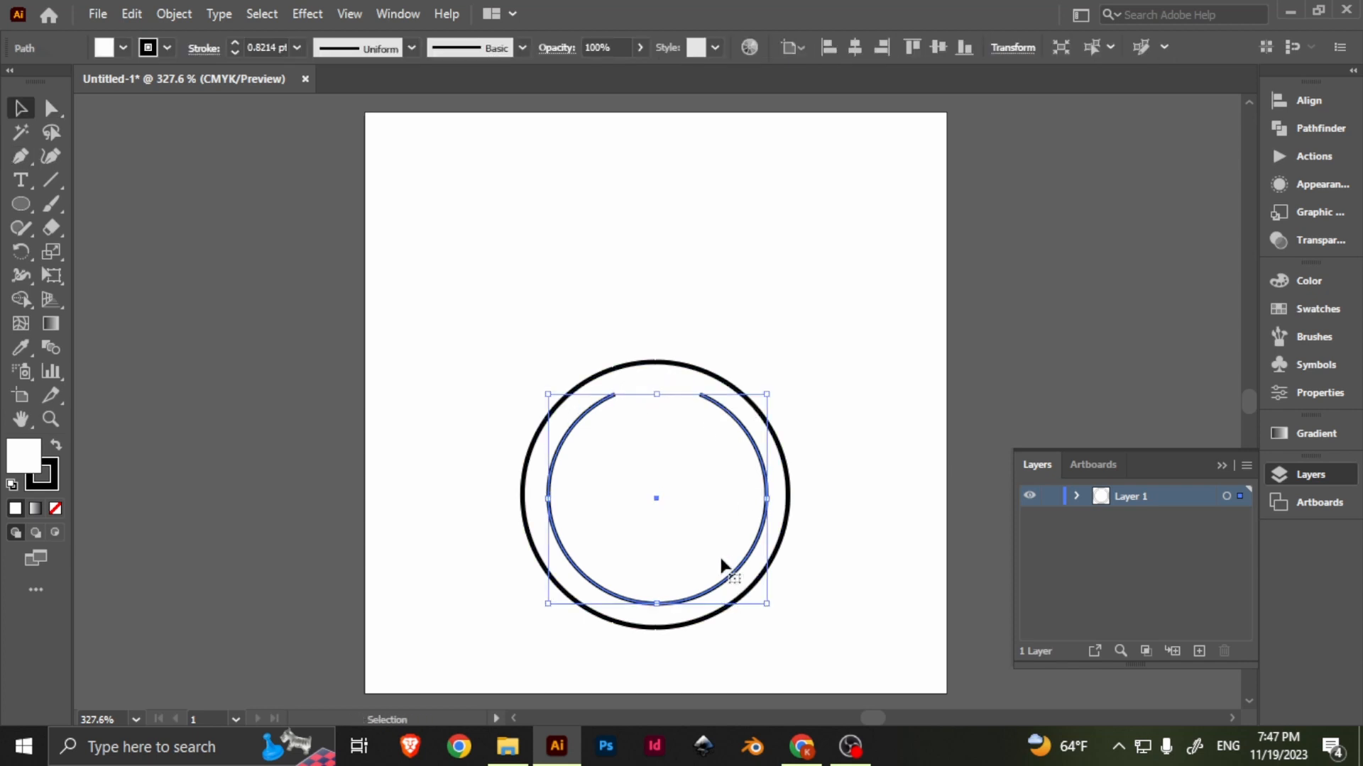
Apply the variable width profile with tapered ends to the open inner circle's stroke.
click(368, 48)
click(362, 136)
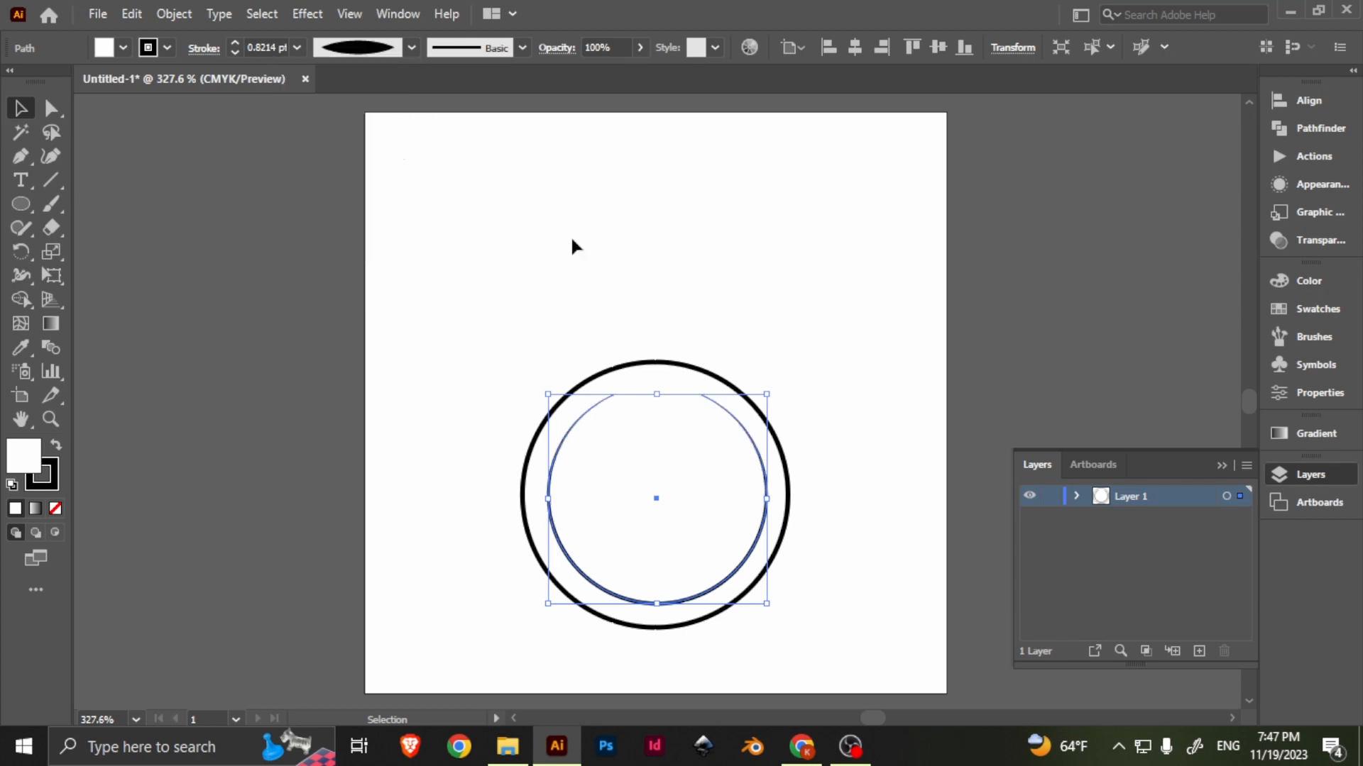
click(851, 382)
click(661, 364)
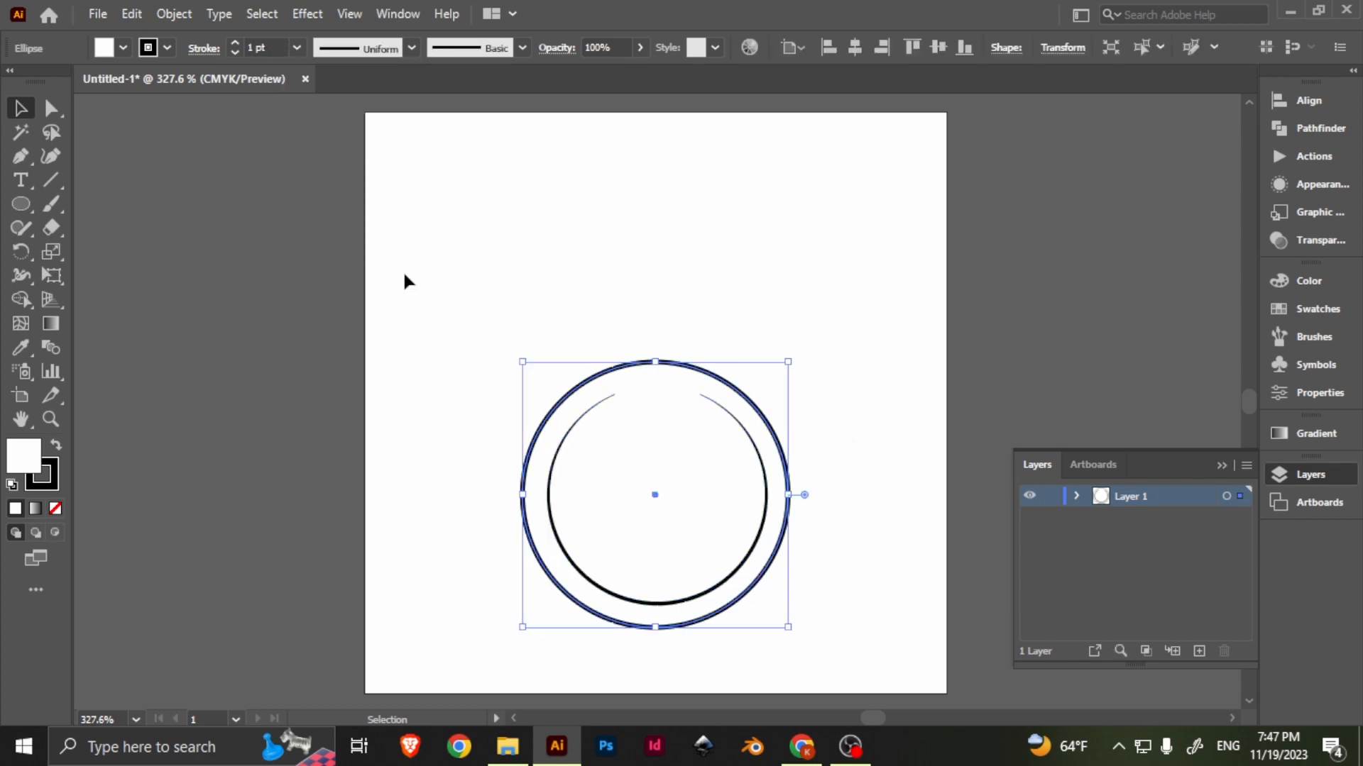
Draw a thin rounded rectangle above the circle as the flask rim and a rectangle about 25 x 32 px joining them as the neck.
click(254, 136)
drag(23, 206, 88, 229)
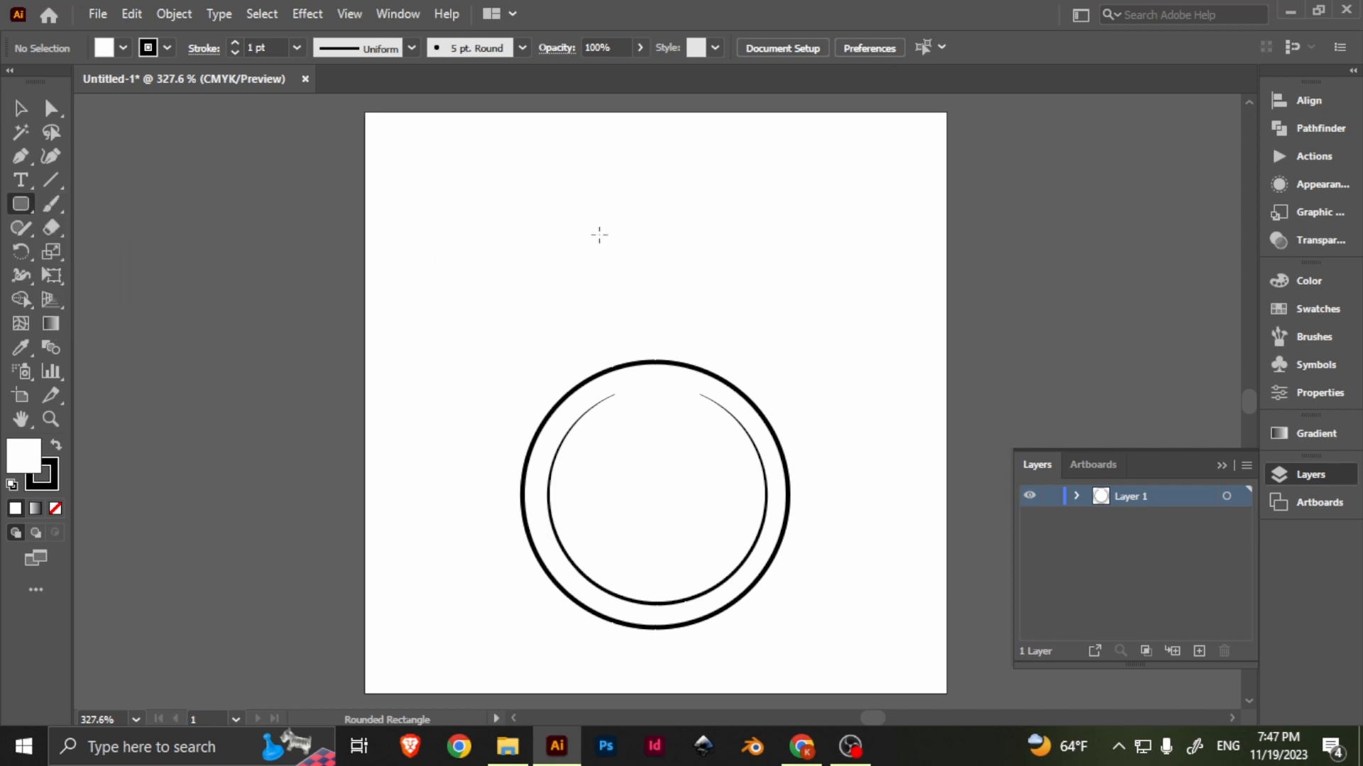
drag(550, 217, 767, 241)
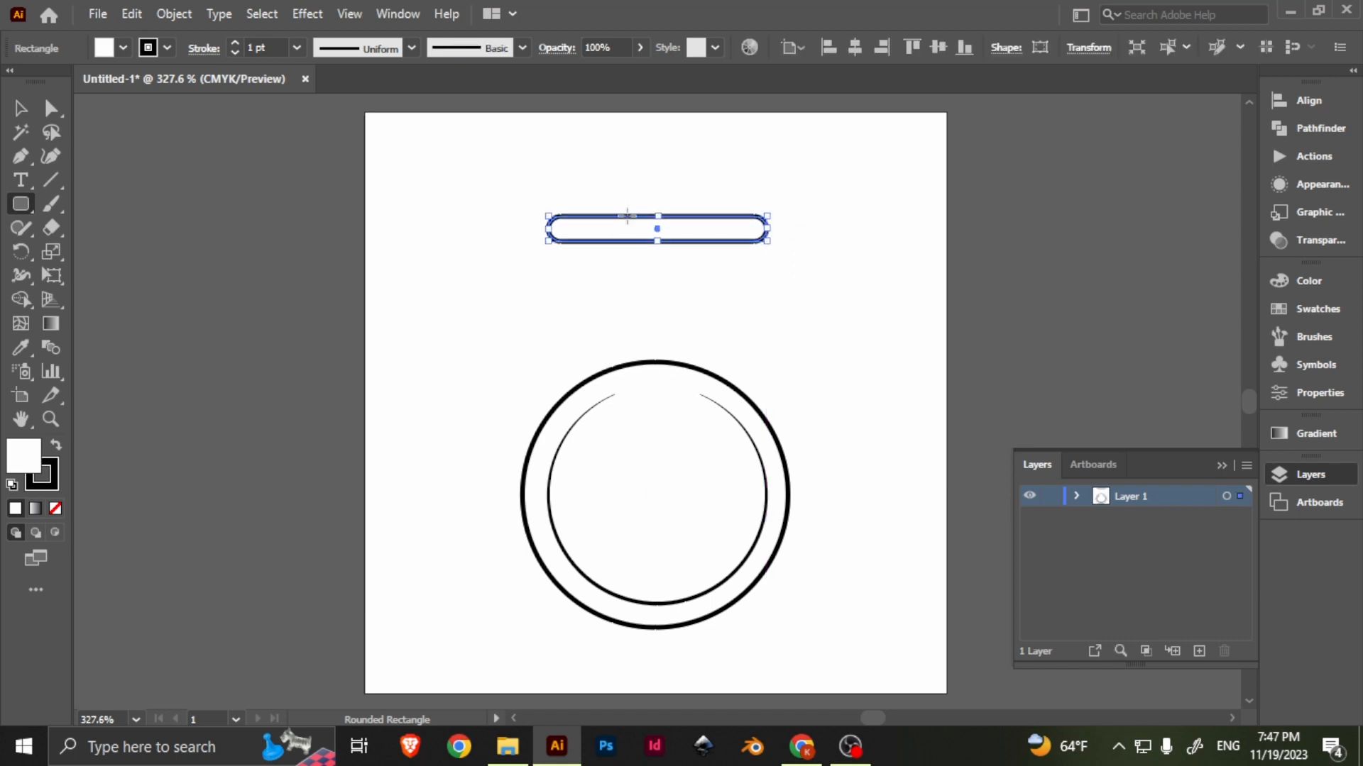
click(27, 204)
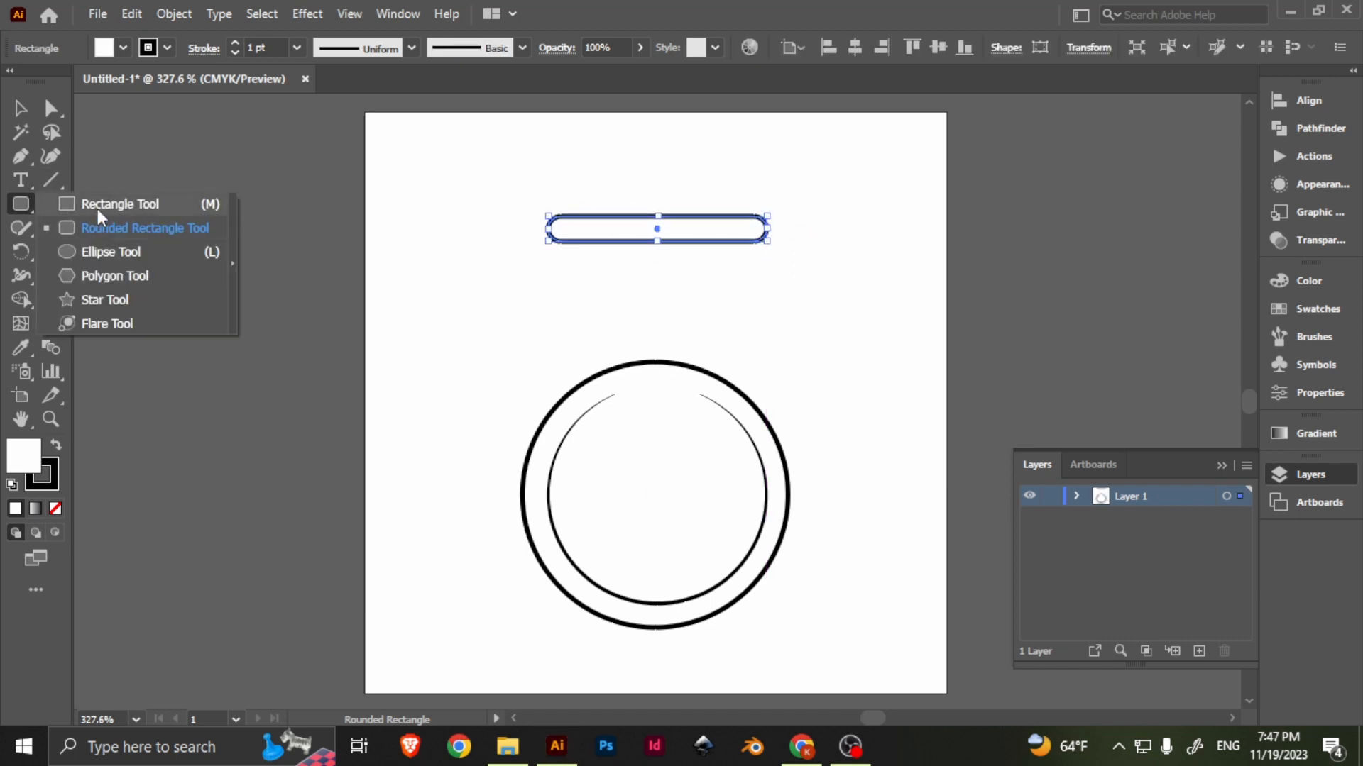
click(97, 209)
drag(596, 231, 709, 378)
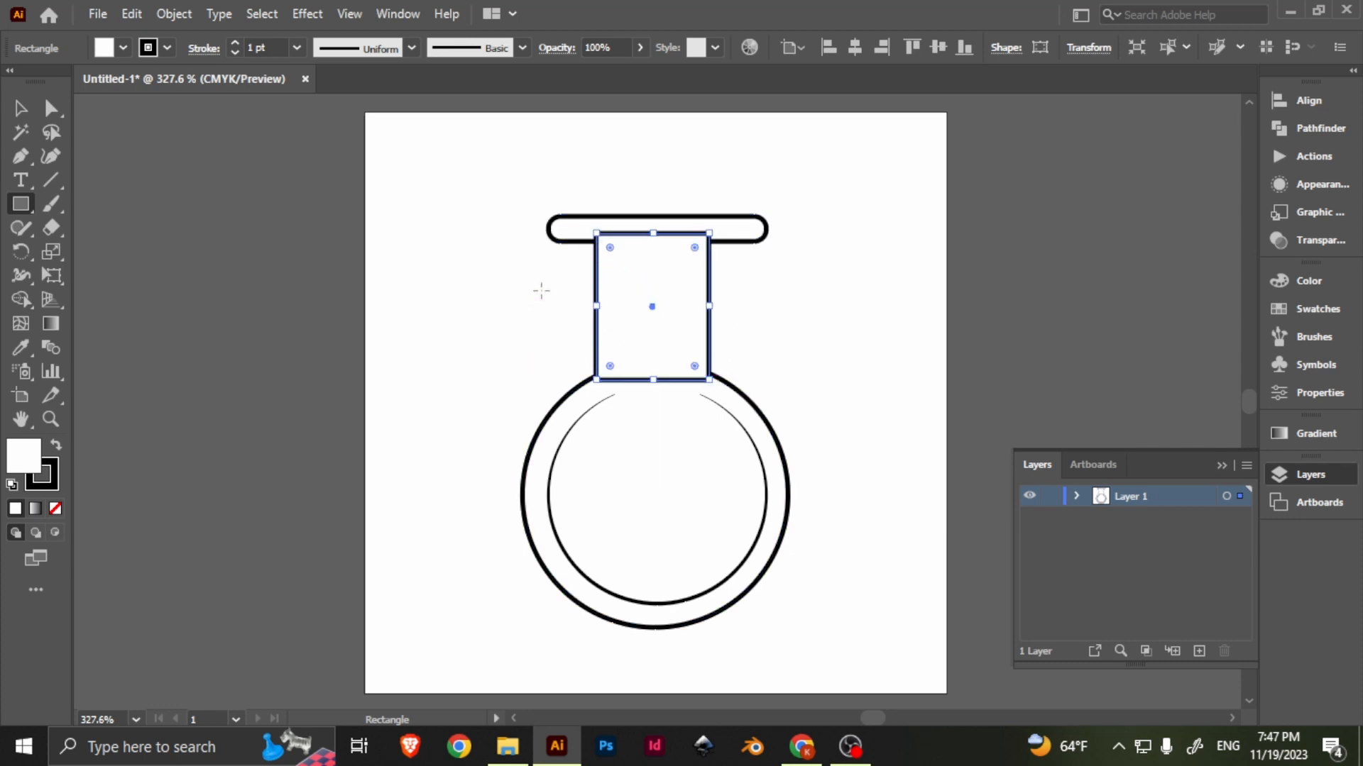
Add midpoint anchors to both sides of the neck, move them inward and convert them to smooth points.
key(p)
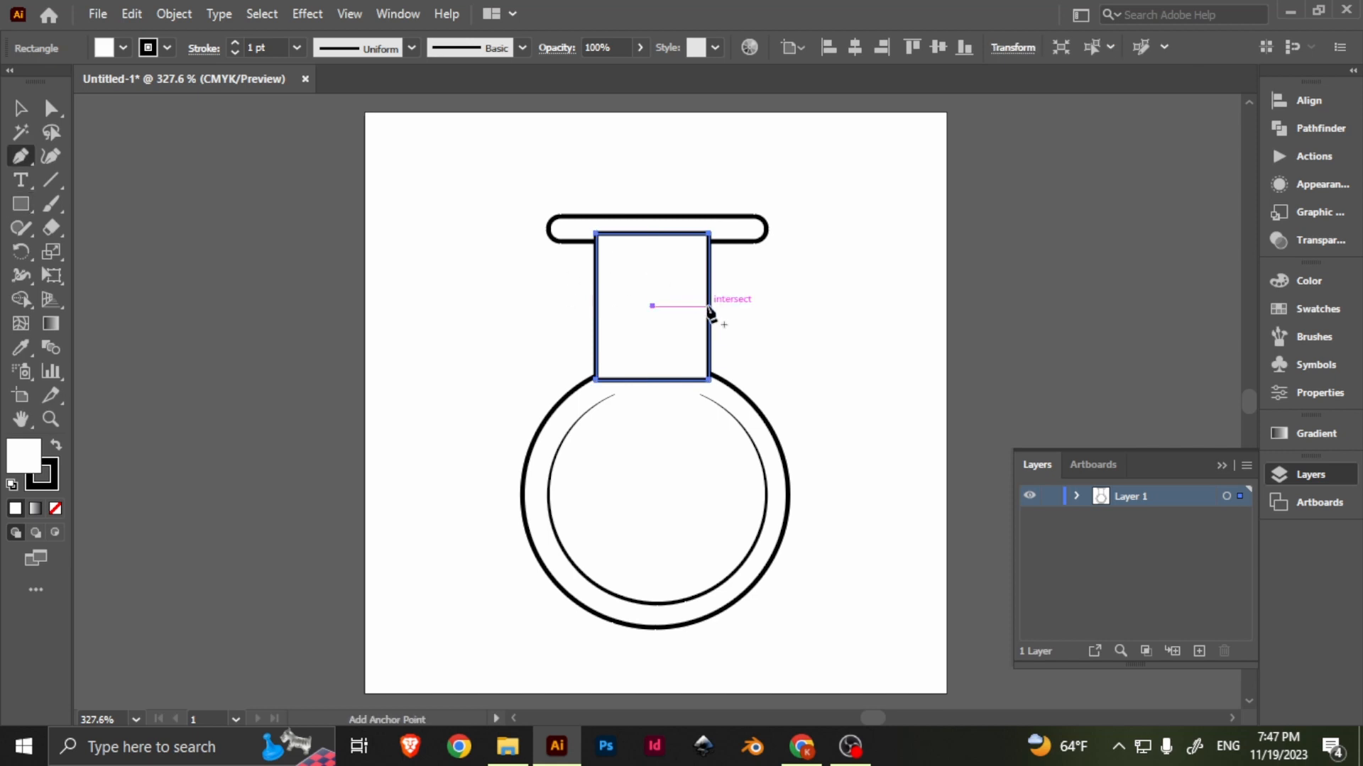
click(709, 307)
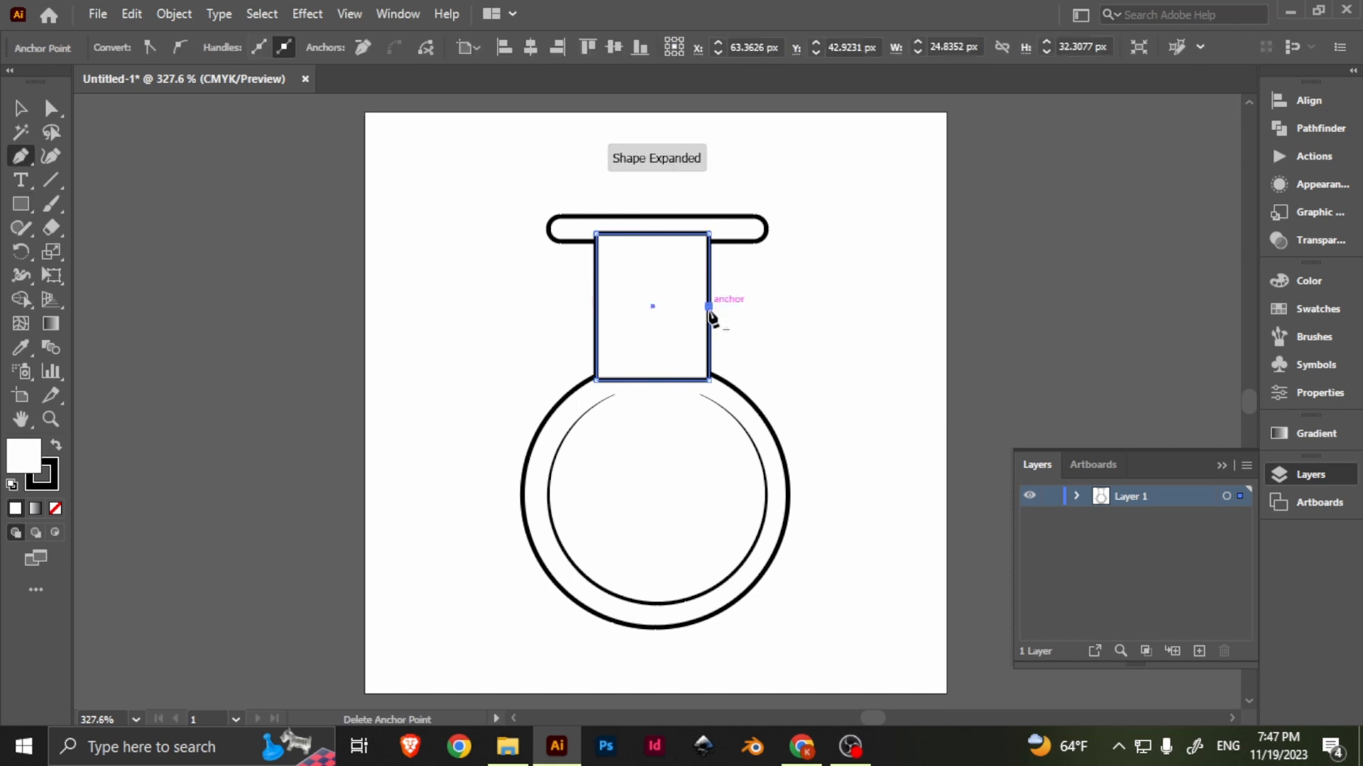
click(596, 307)
key(a)
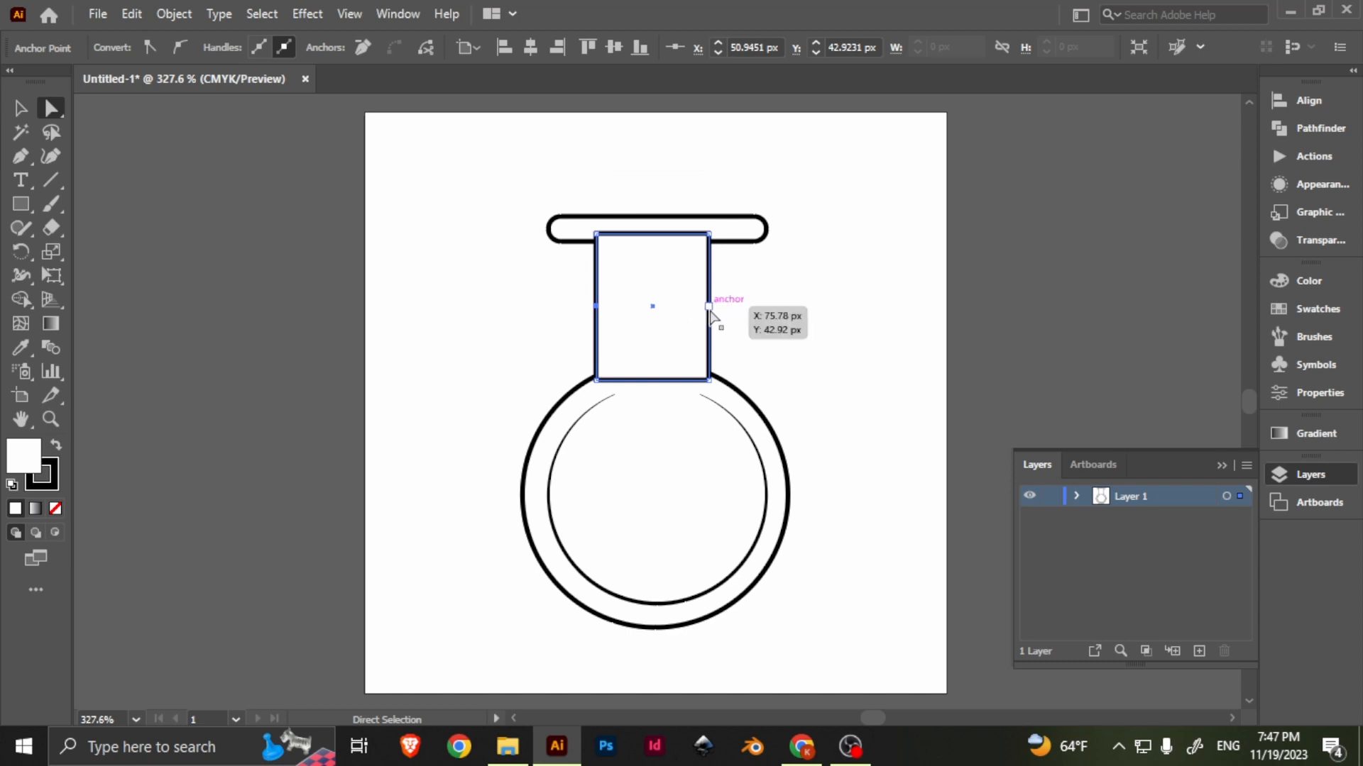
drag(708, 307, 699, 310)
drag(596, 307, 608, 307)
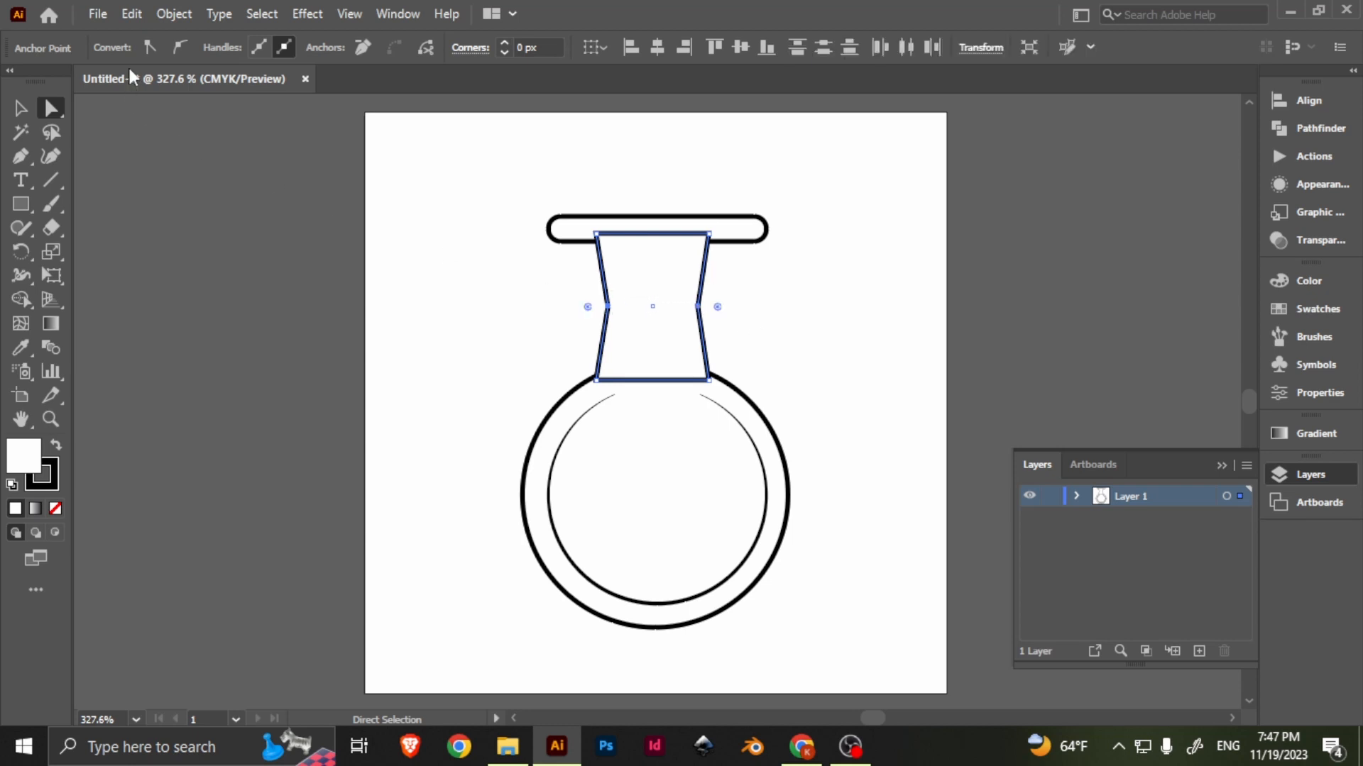
click(180, 47)
Unite the outer circle, neck and rim into one flask outline with Pathfinder.
drag(599, 186, 603, 208)
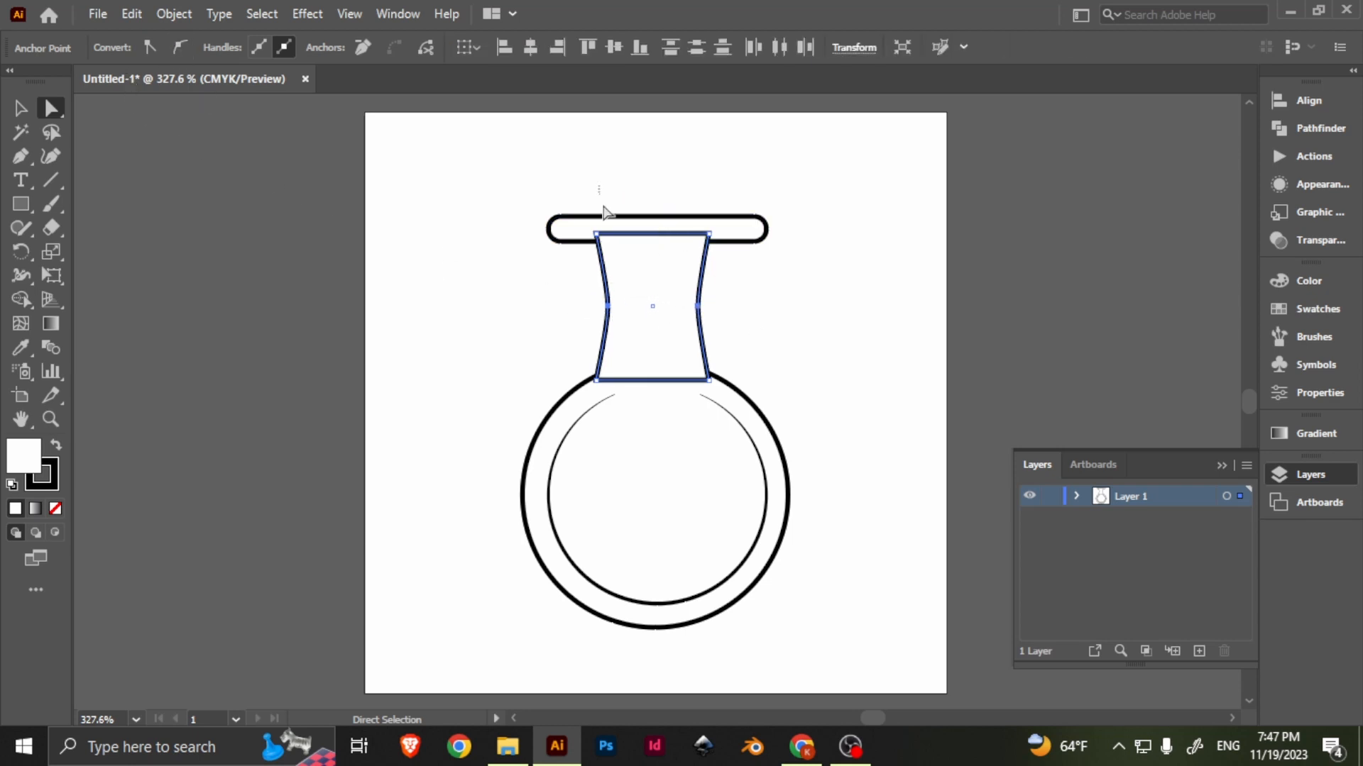
drag(701, 381, 712, 390)
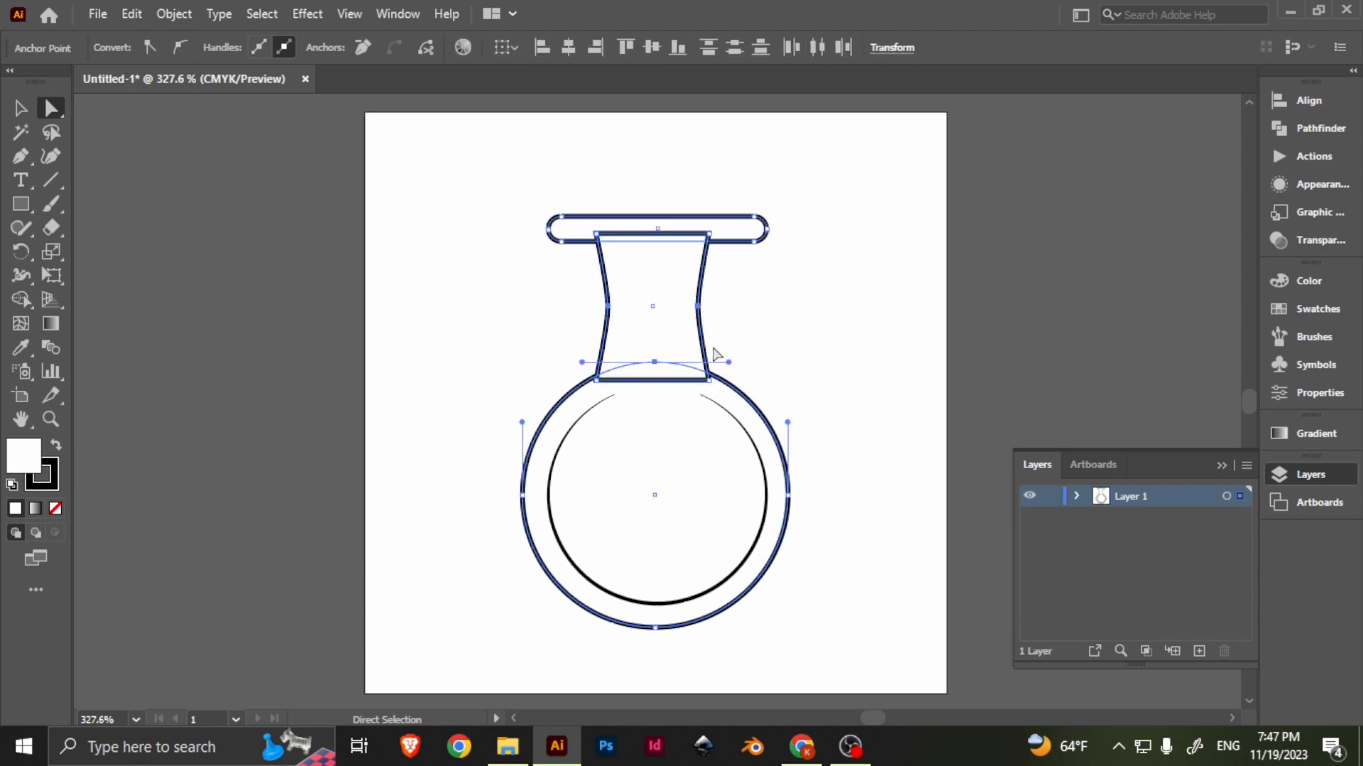
key(v)
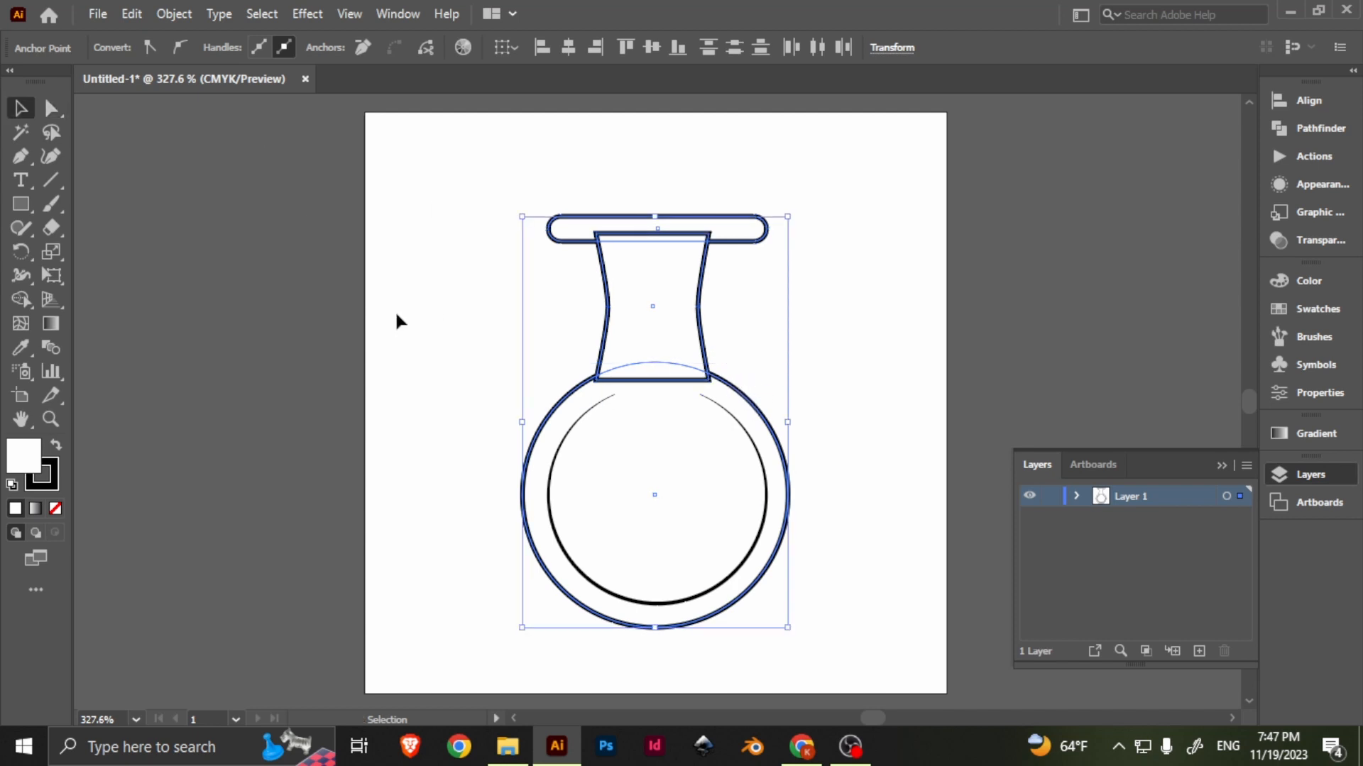
click(630, 365)
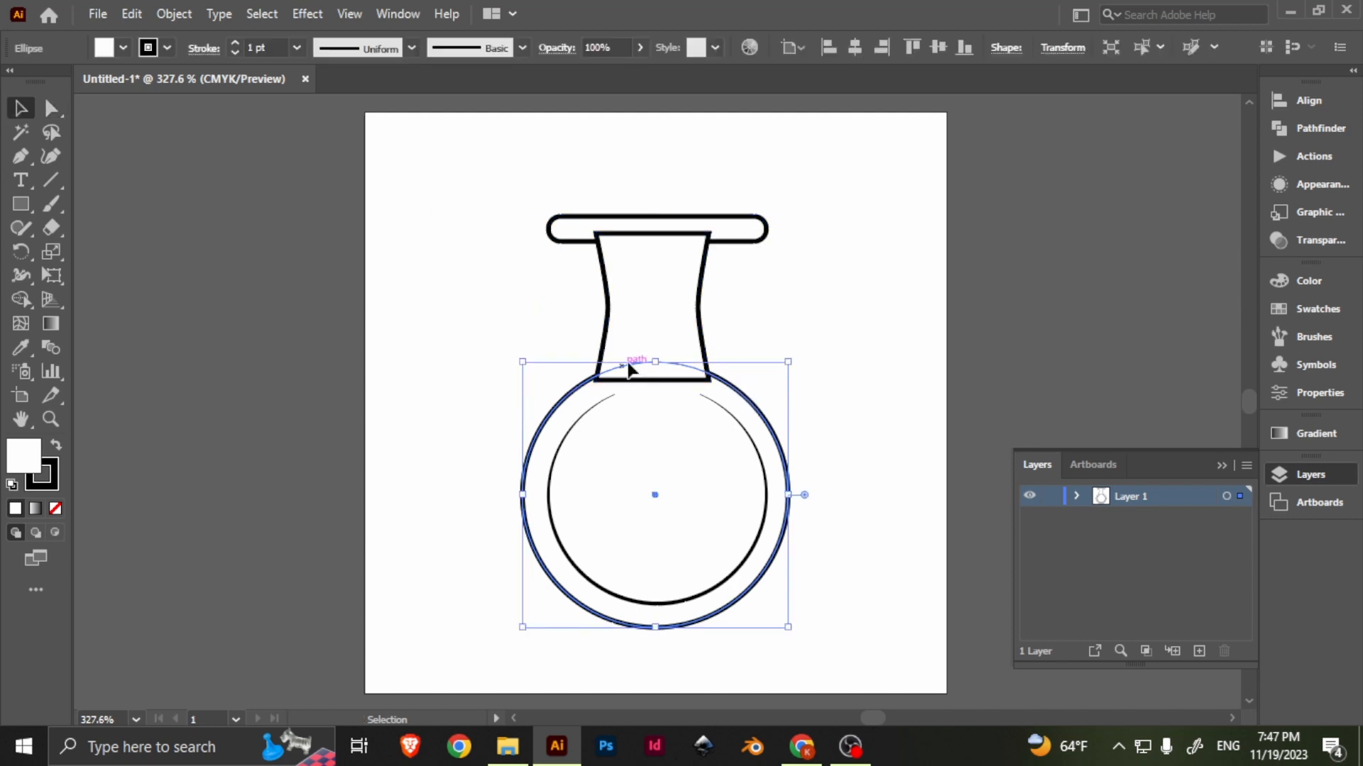
shift+click(639, 310)
shift+click(578, 228)
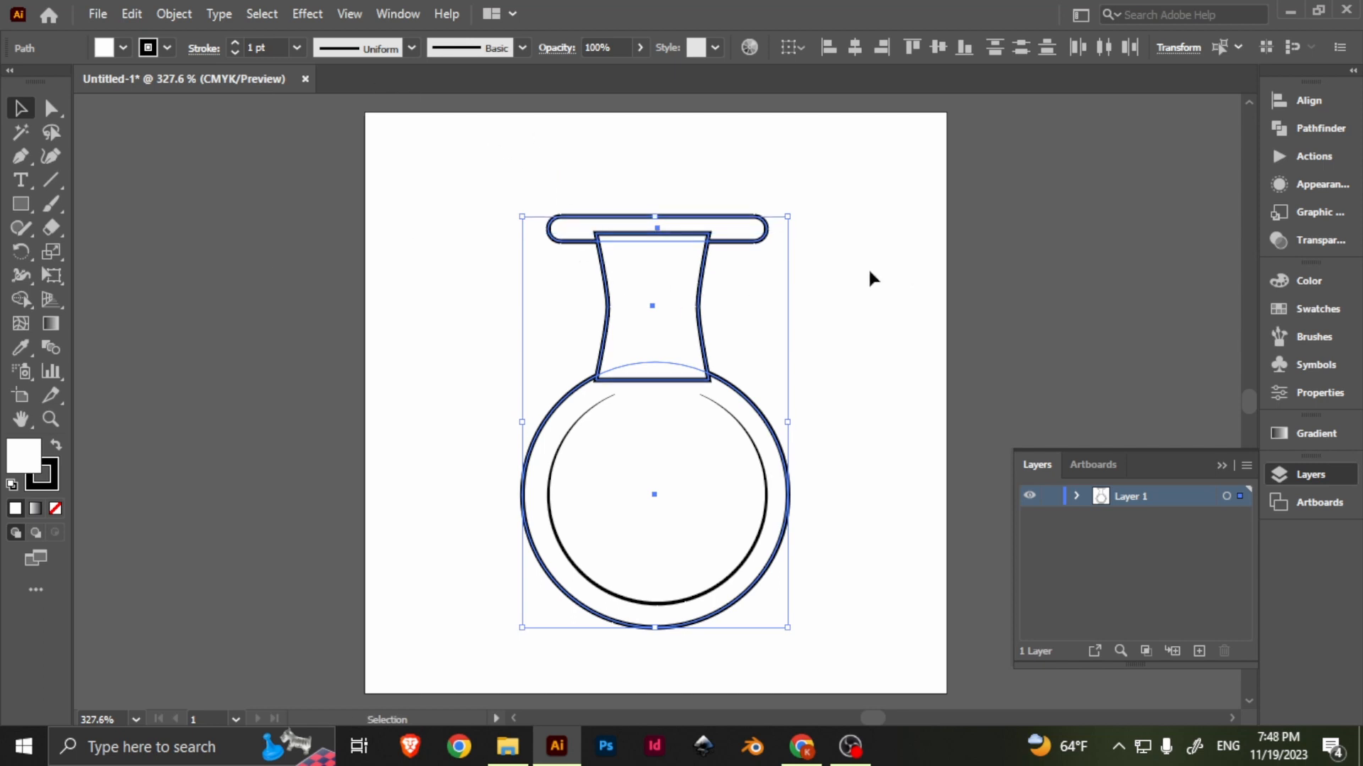
click(1313, 130)
click(1048, 145)
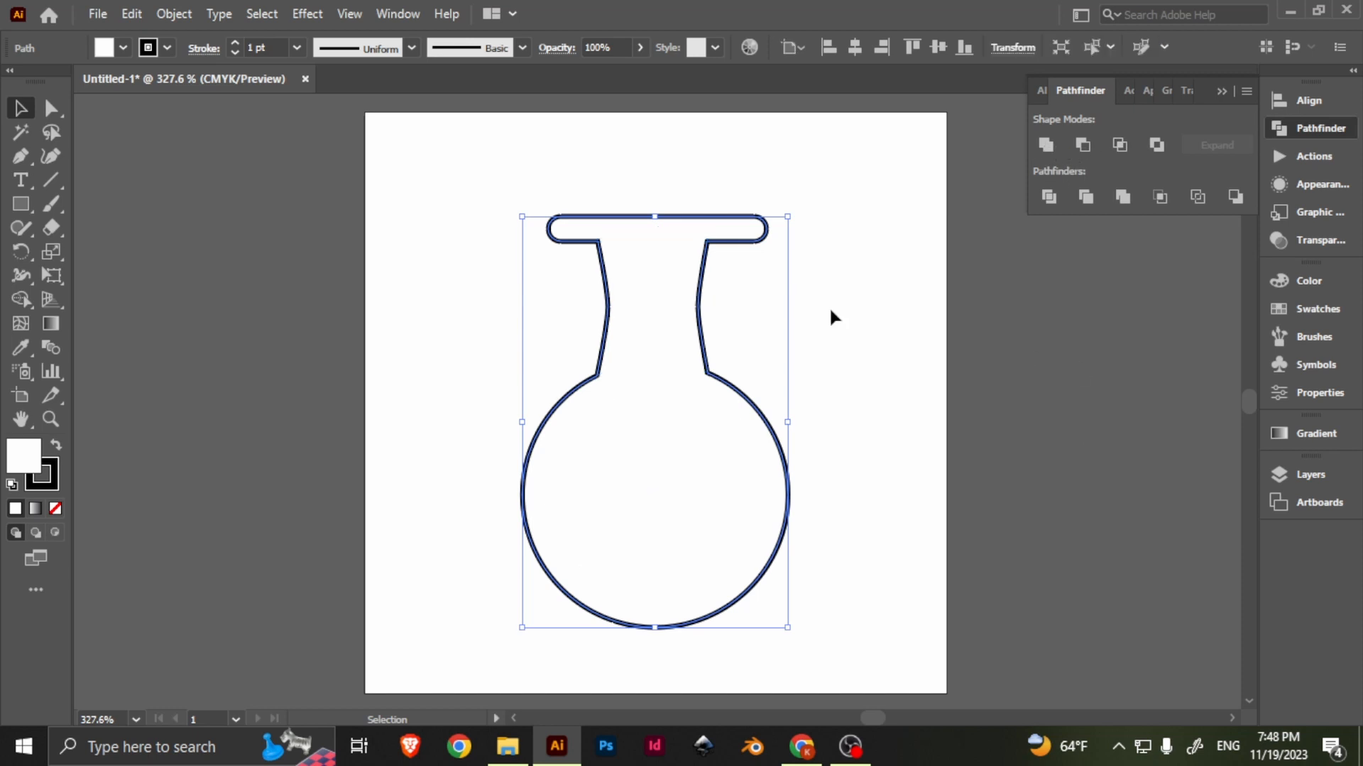
Send the united flask outline to the back, behind the tapered inner circle.
click(863, 364)
click(670, 488)
key(a)
key(ctrl+shift+[)
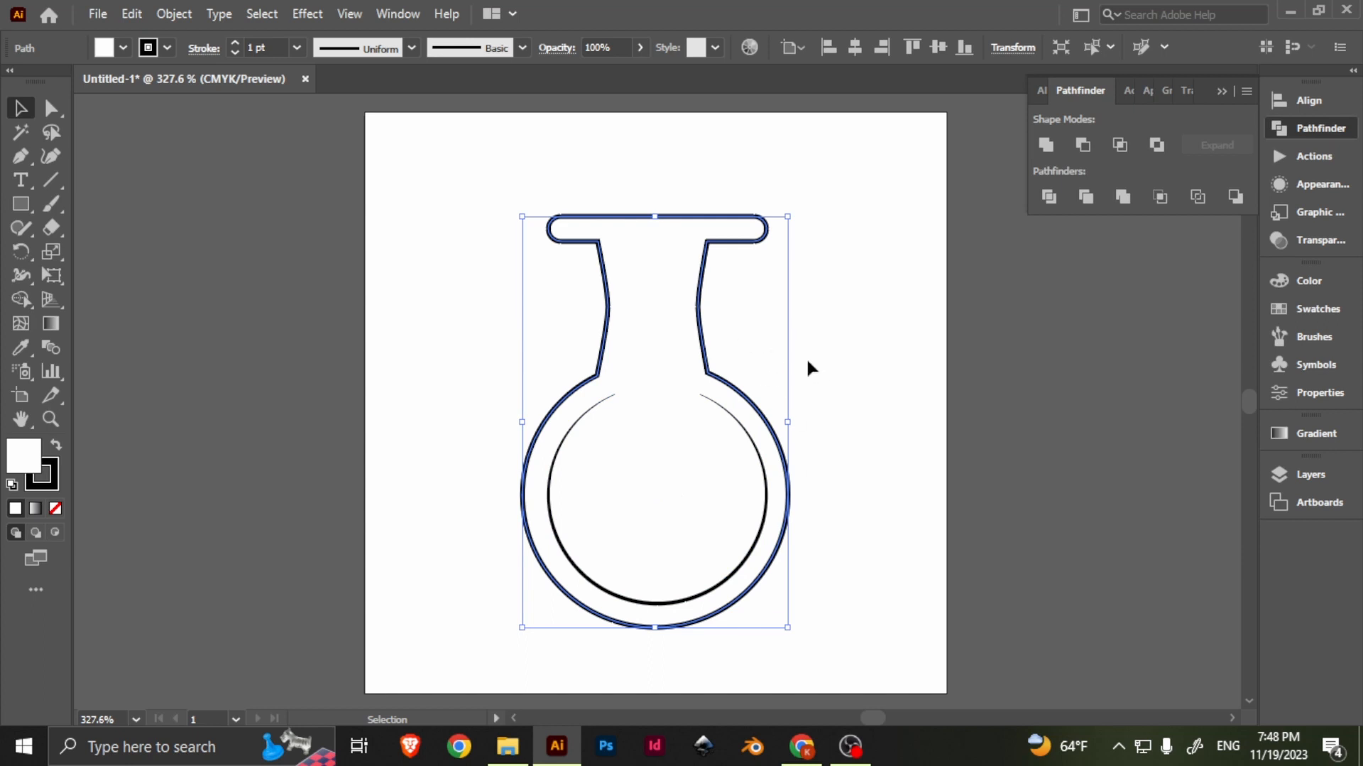
click(826, 436)
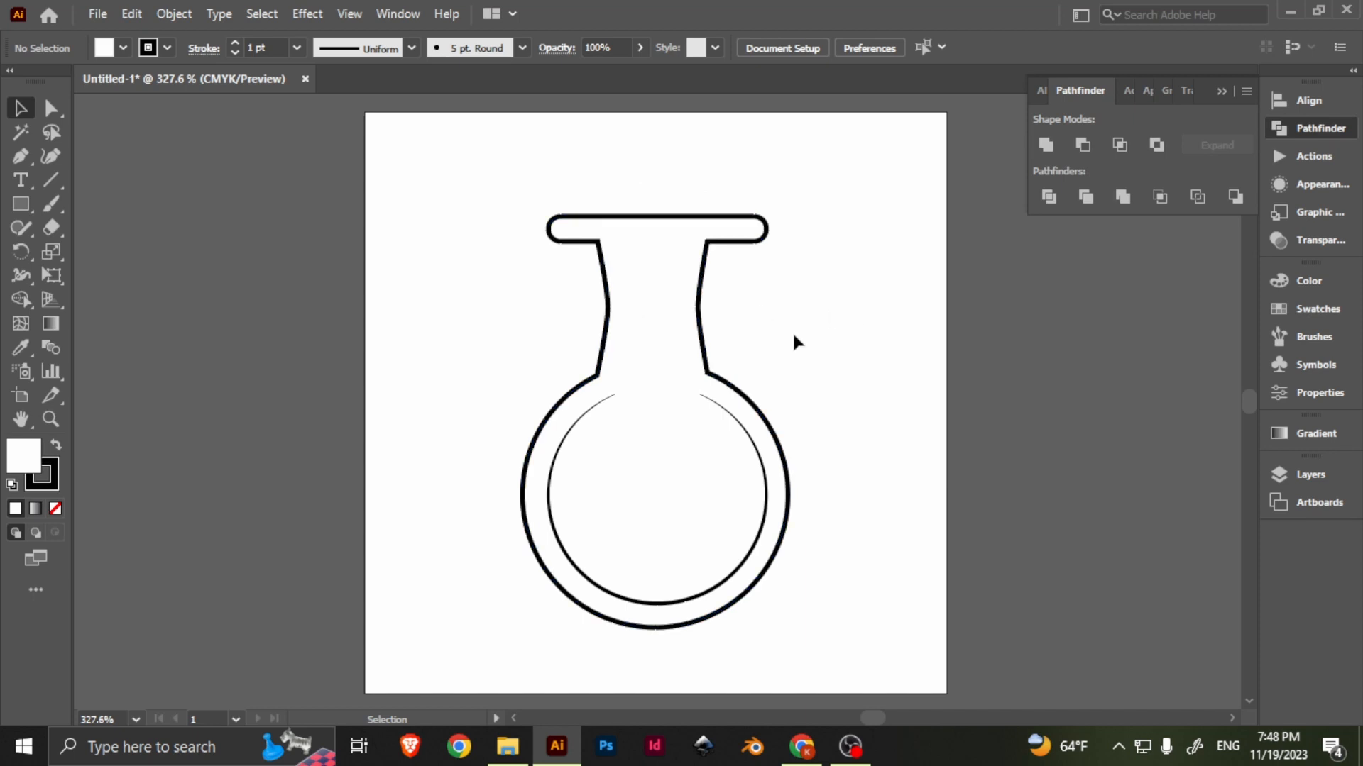
click(715, 522)
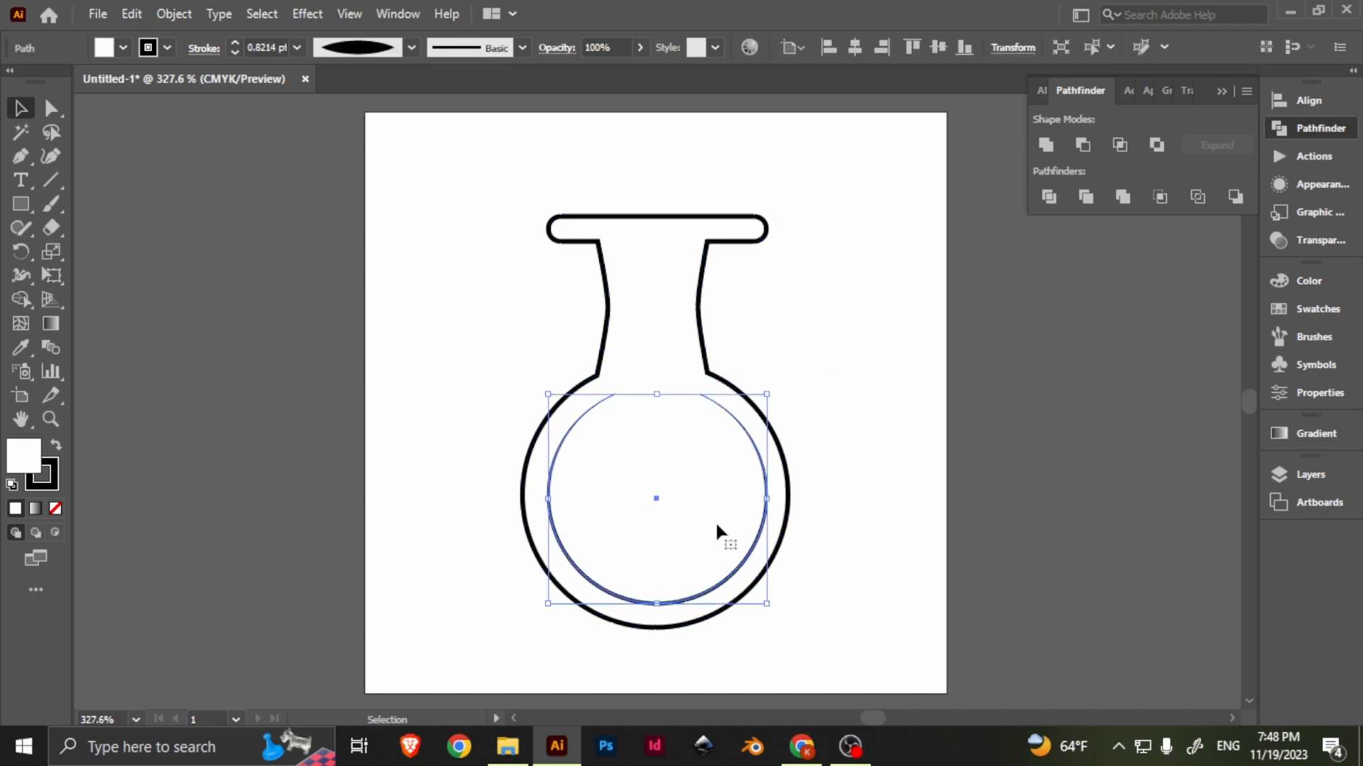
Draw a closed liquid shape with a wavy top in the lower part of the inner circle using the Pencil tool.
click(822, 328)
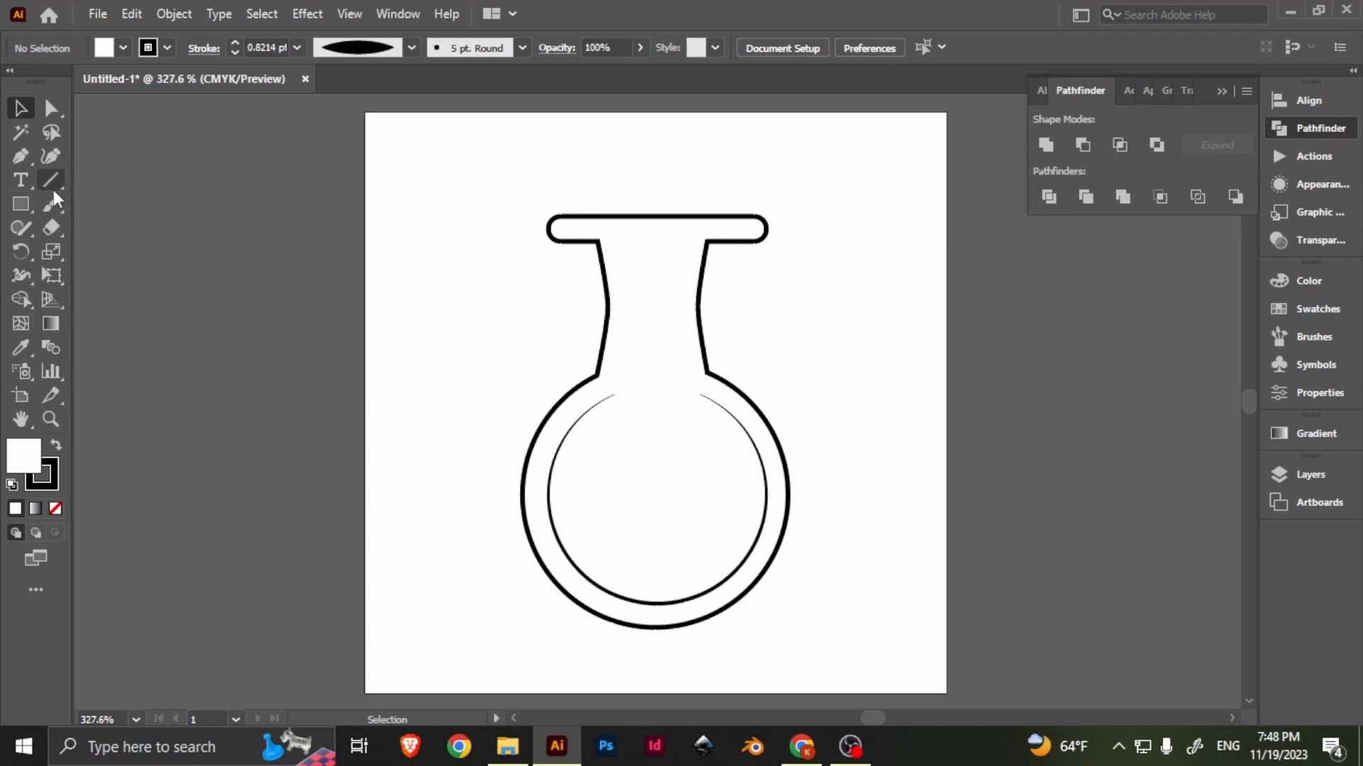
key(n)
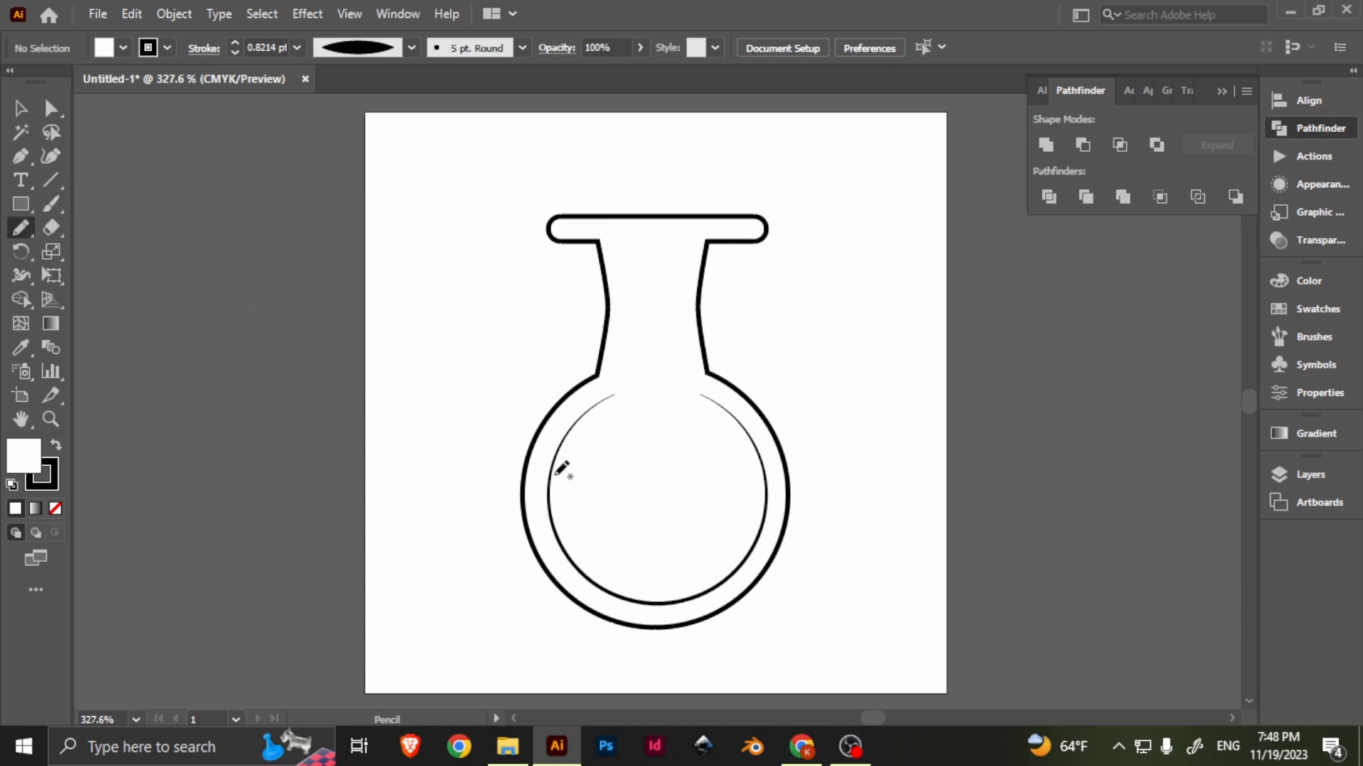
mouse_move(559, 471)
mouse_down()
mouse_move(695, 495)
mouse_move(762, 470)
mouse_move(767, 526)
mouse_move(728, 581)
mouse_move(654, 601)
mouse_move(616, 591)
mouse_move(577, 551)
mouse_move(558, 470)
mouse_up()
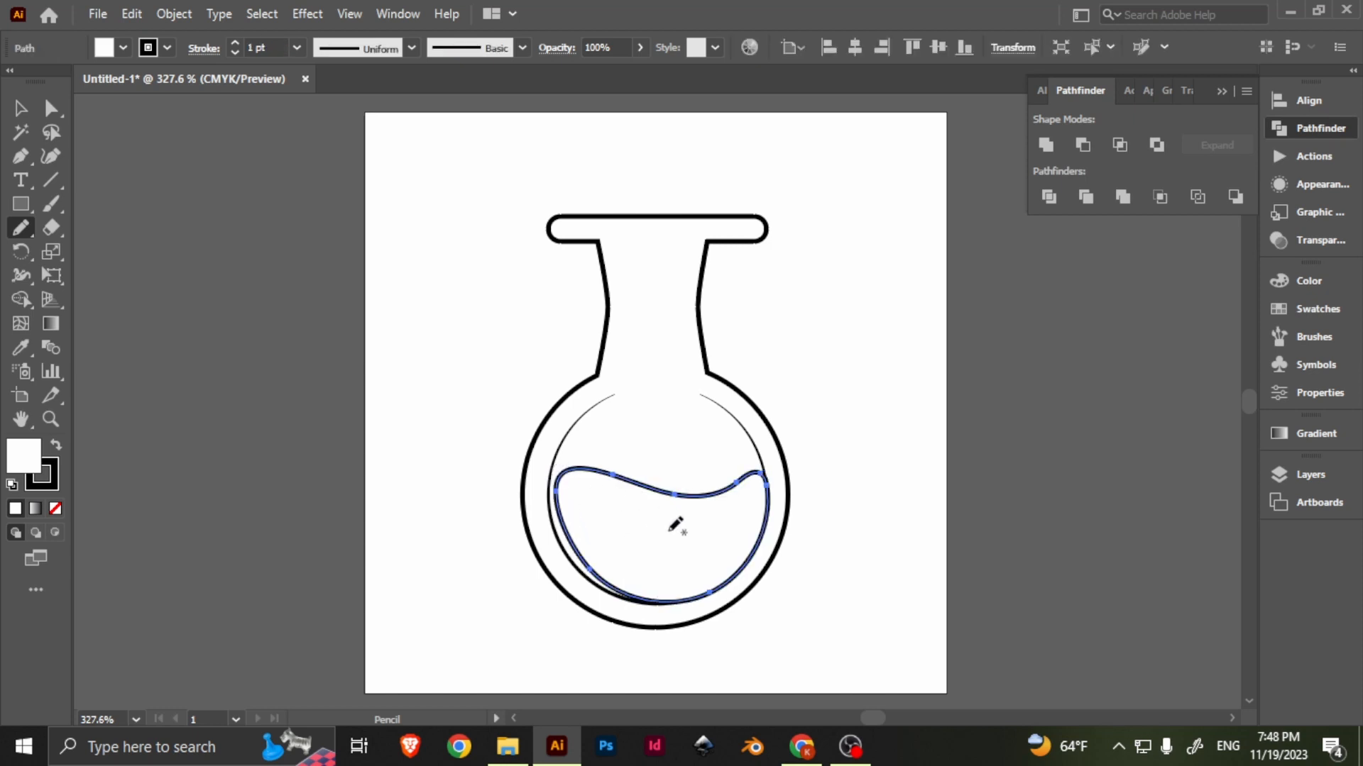
Shift the liquid shape slightly left and adjust its side and bottom anchors to follow the inner circle.
key(v)
mouse_move(669, 528)
mouse_down()
mouse_move(624, 518)
mouse_move(641, 480)
mouse_up()
scroll(657, 539, up, 3)
key(a)
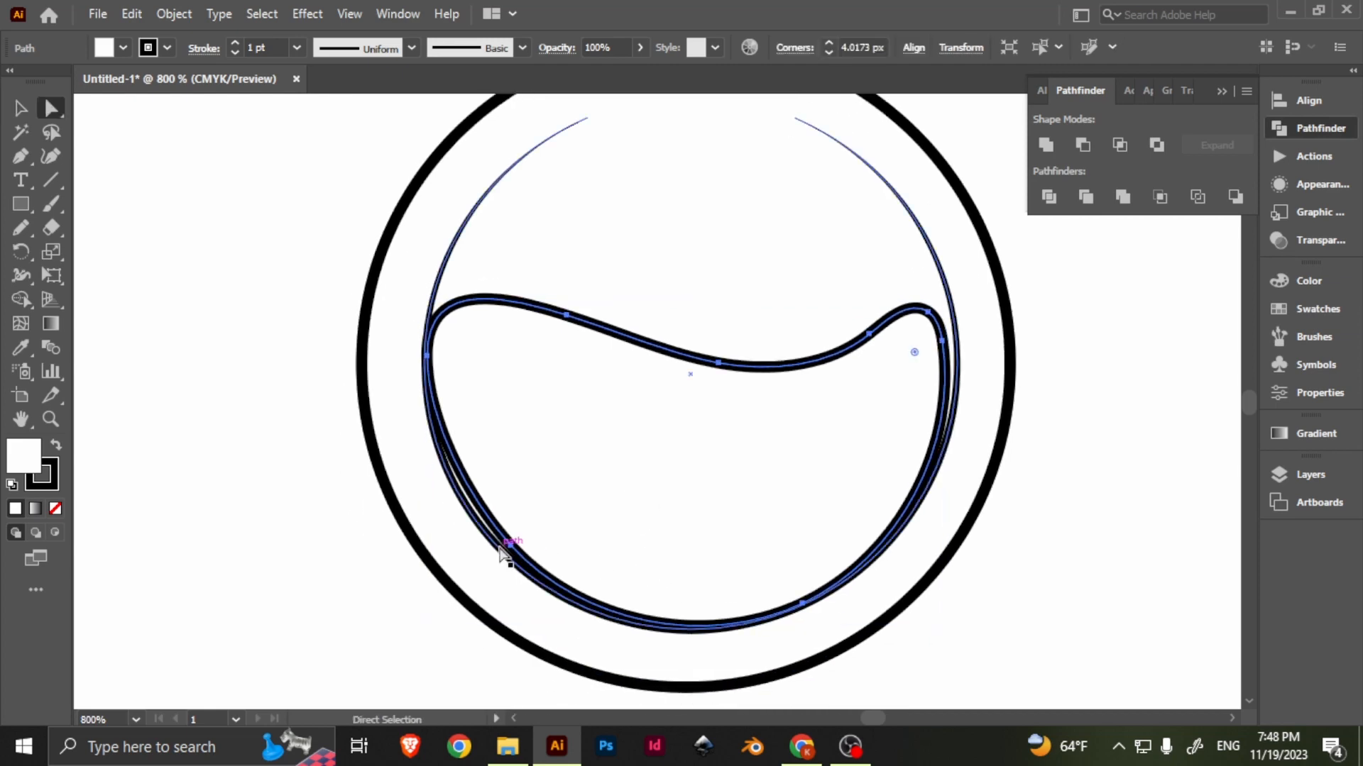
drag(505, 547, 495, 548)
drag(863, 429, 752, 468)
drag(832, 387, 844, 381)
key(ctrl+minus)
key(ctrl+minus)
key(ctrl+minus)
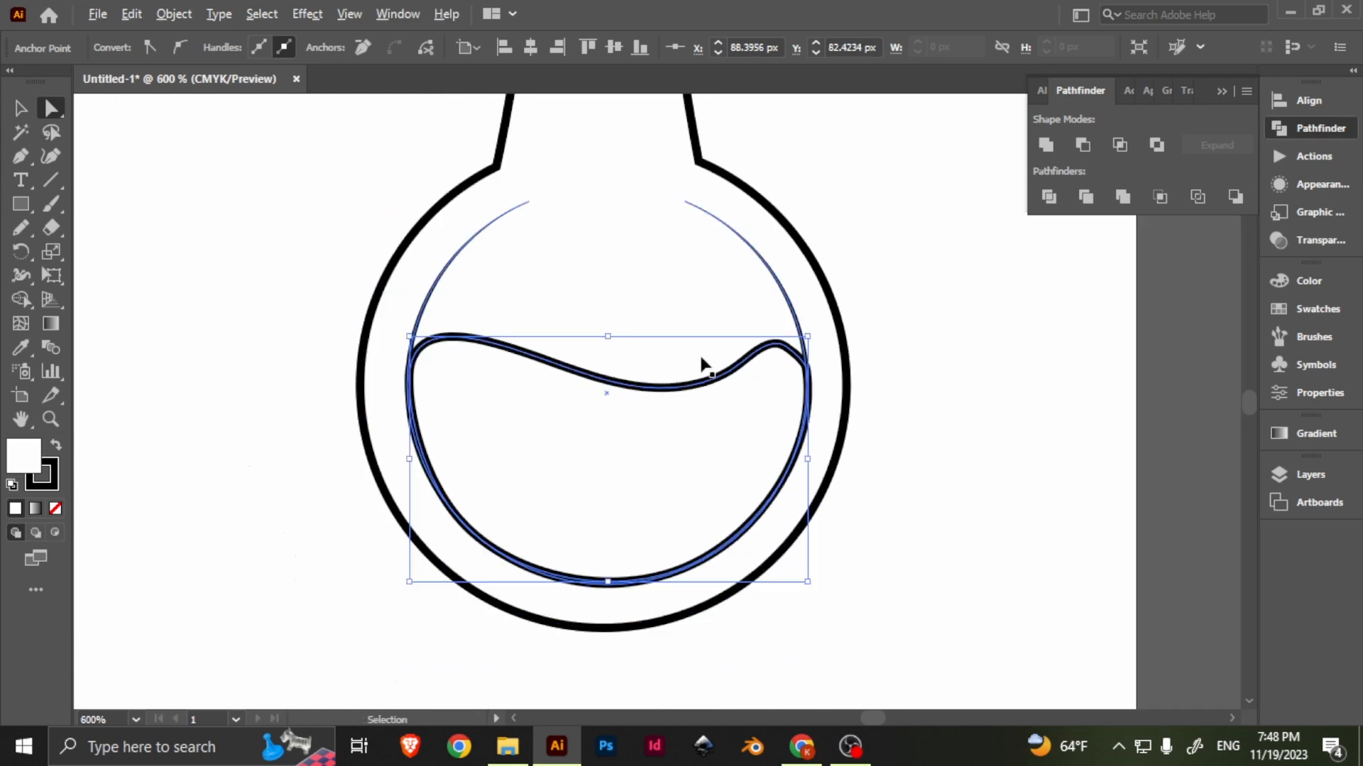
drag(693, 347, 687, 395)
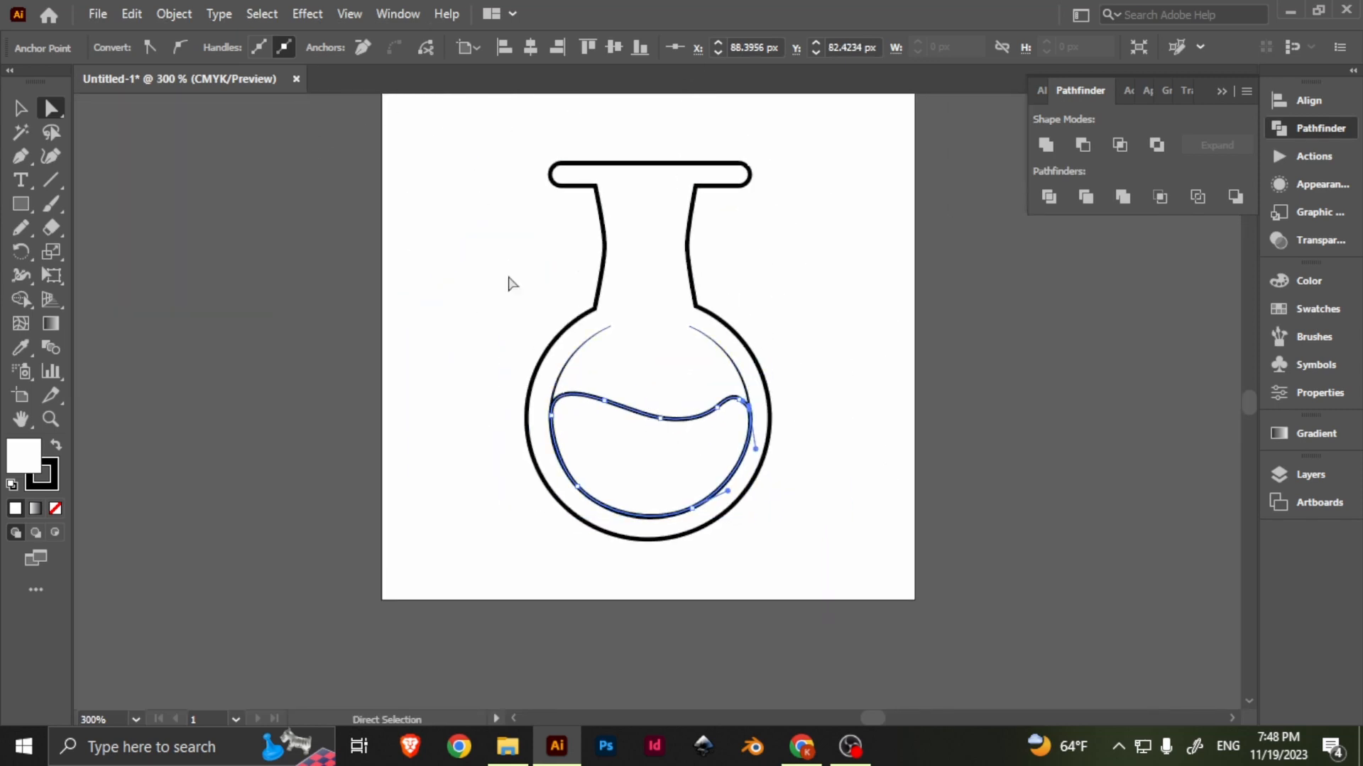
click(840, 403)
Check the Pencil tool's options for fidelity, filling of new strokes and path closing.
double_click(21, 229)
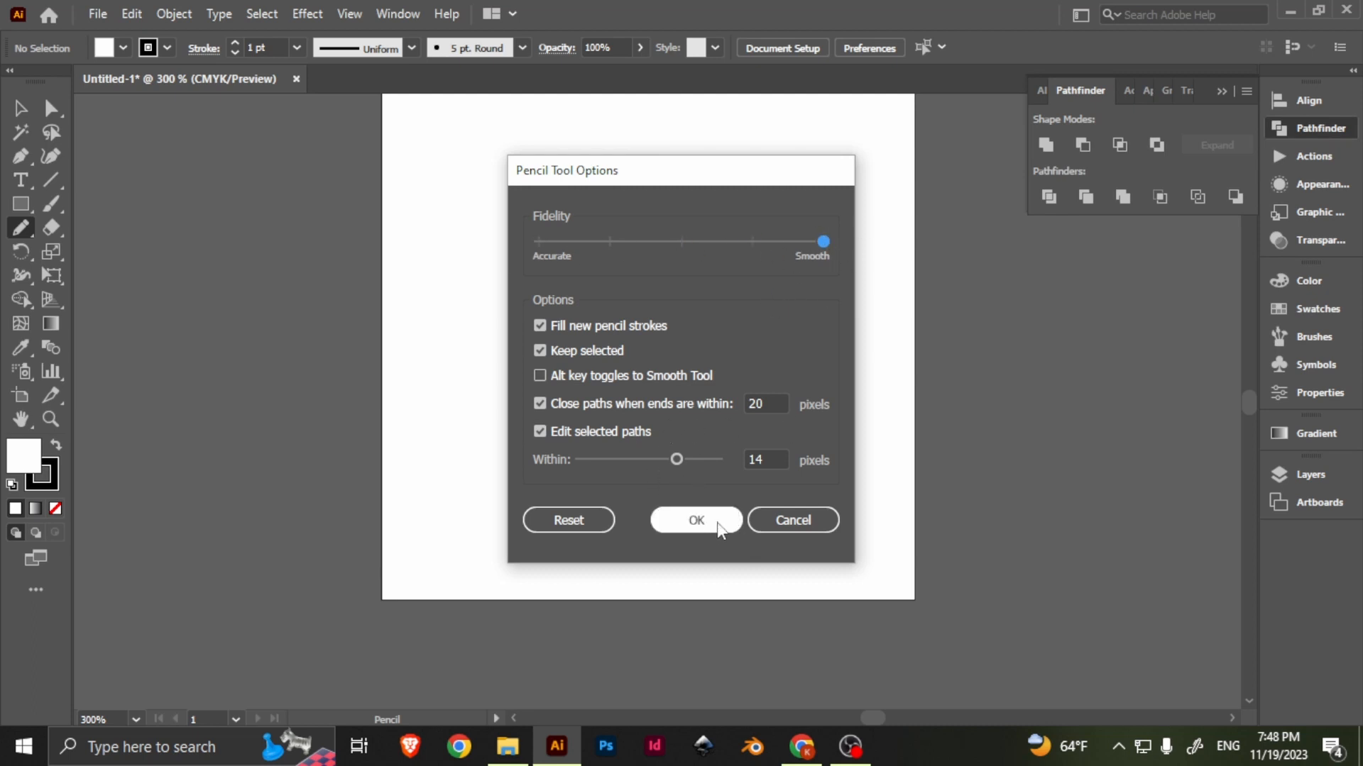
click(696, 520)
drag(803, 344, 814, 390)
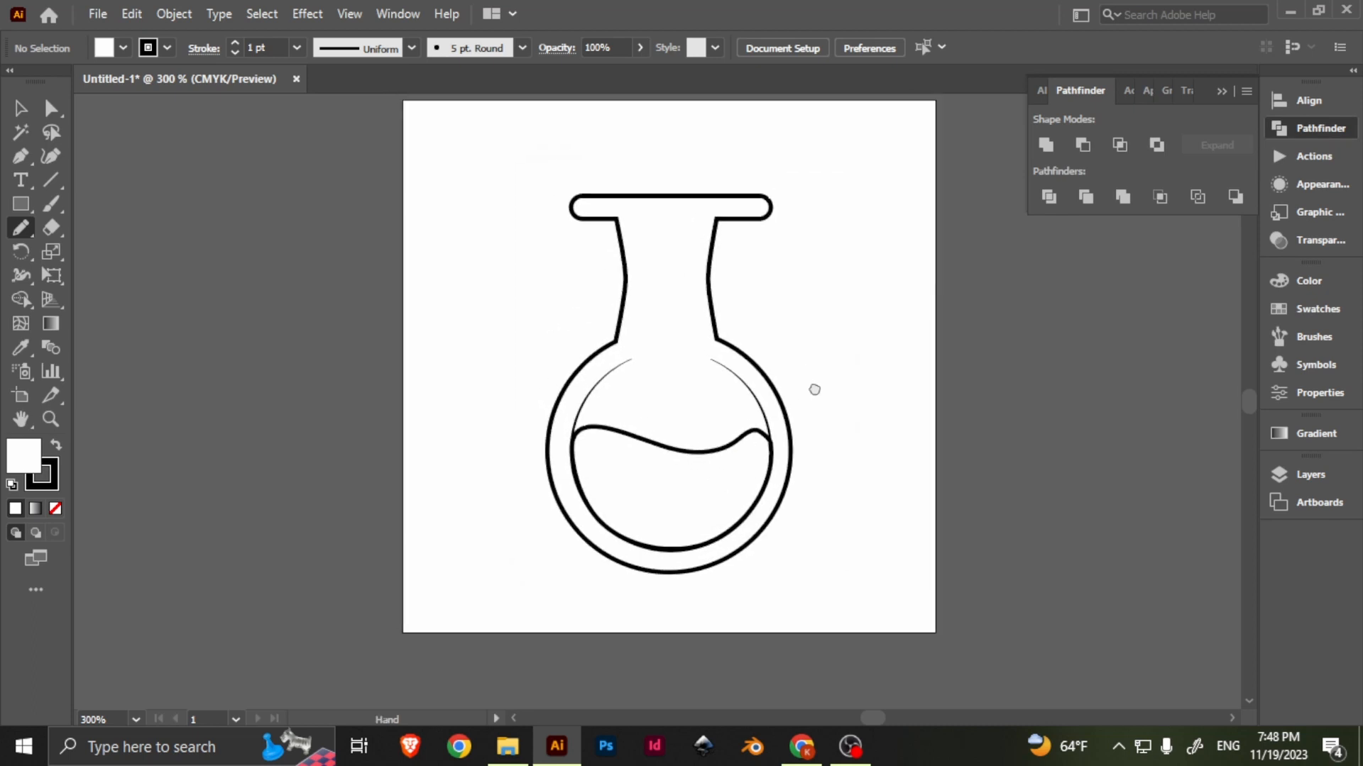
Apply the variable width profile with two bulges and a pinched middle to the liquid shape's stroke.
key(v)
click(696, 487)
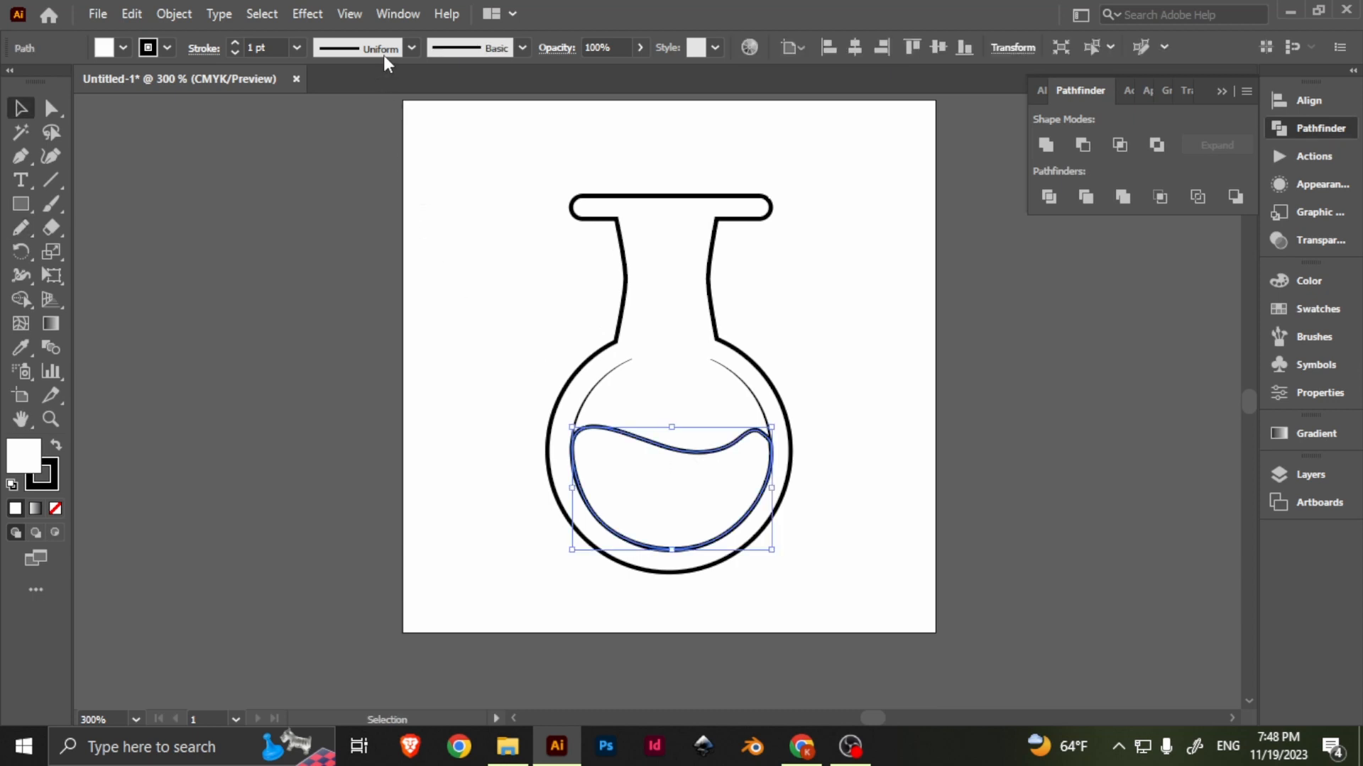
click(384, 54)
click(372, 137)
click(825, 305)
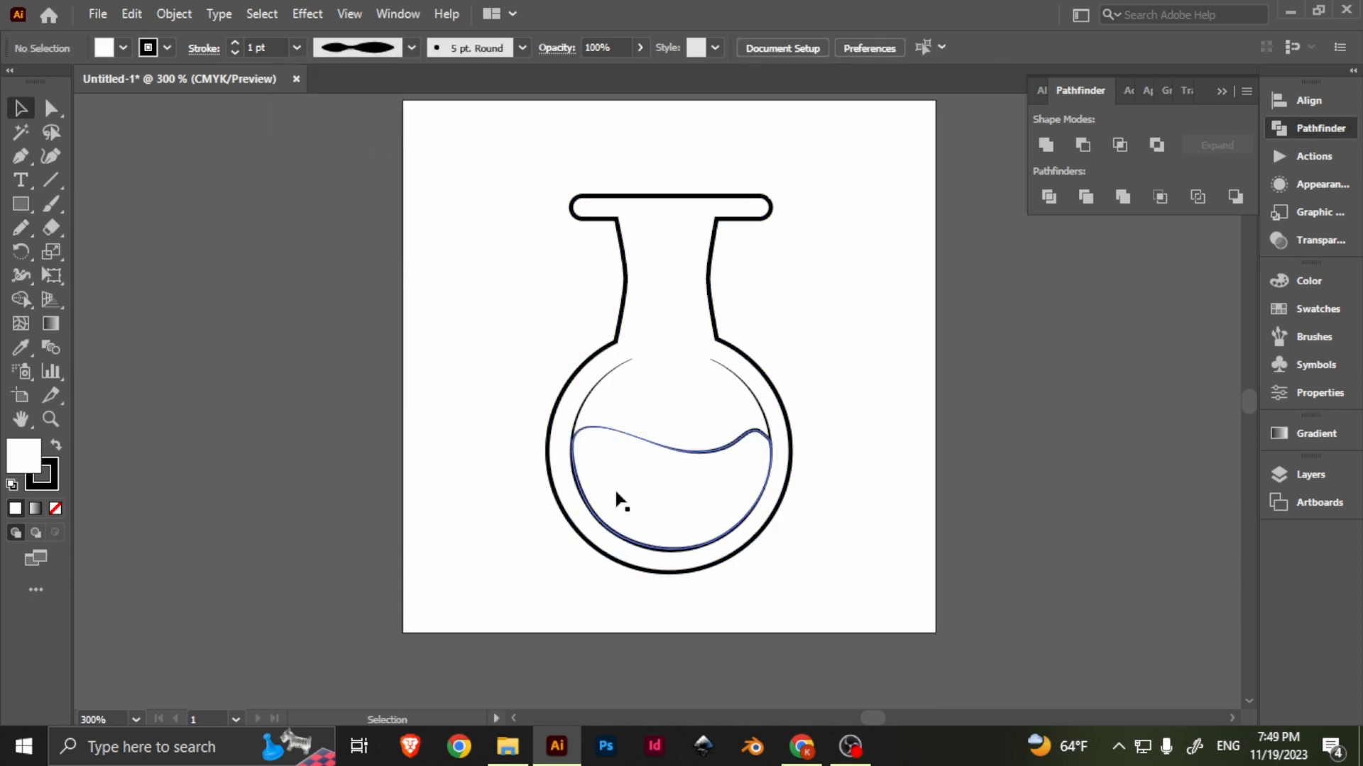
Give the outer flask outline the same double-bulge width profile and check how its line thickness varies.
click(672, 236)
click(412, 47)
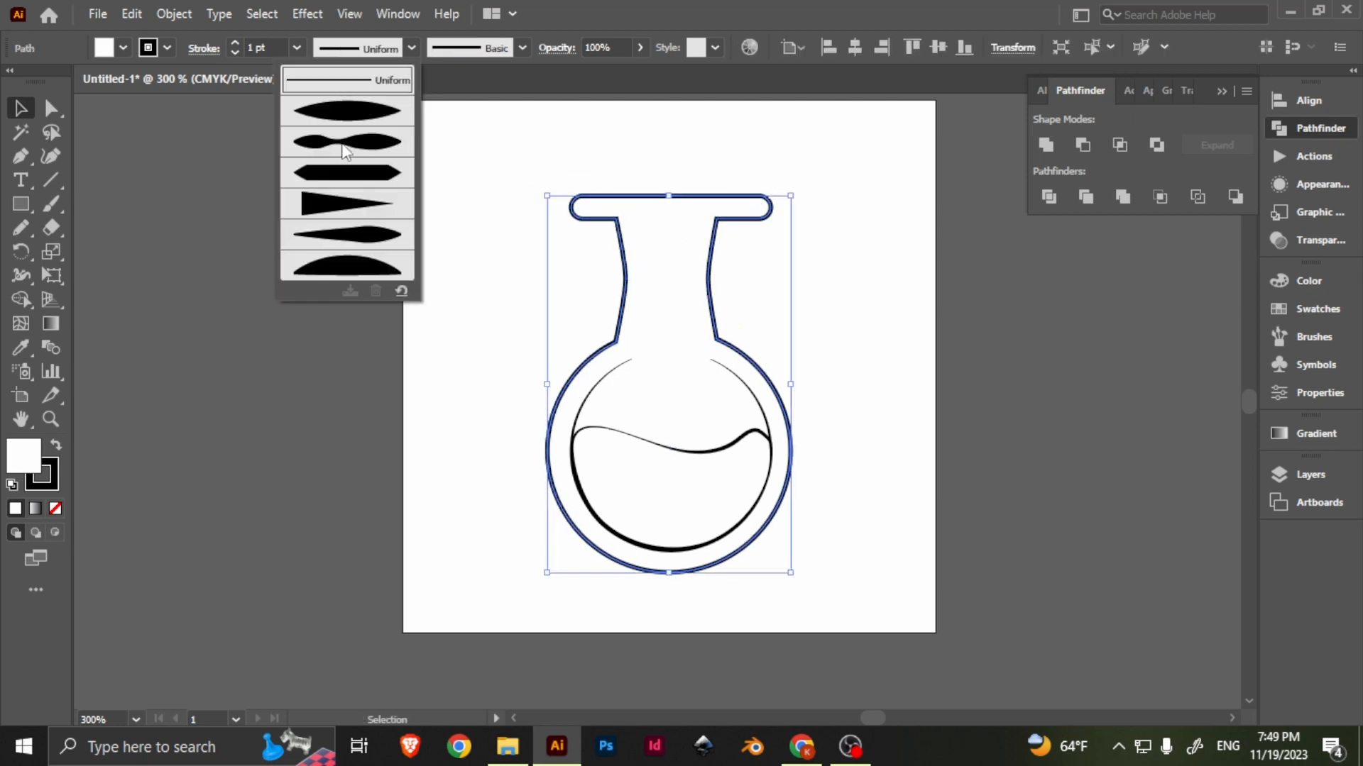
click(346, 150)
click(856, 356)
scroll(774, 332, up, 2)
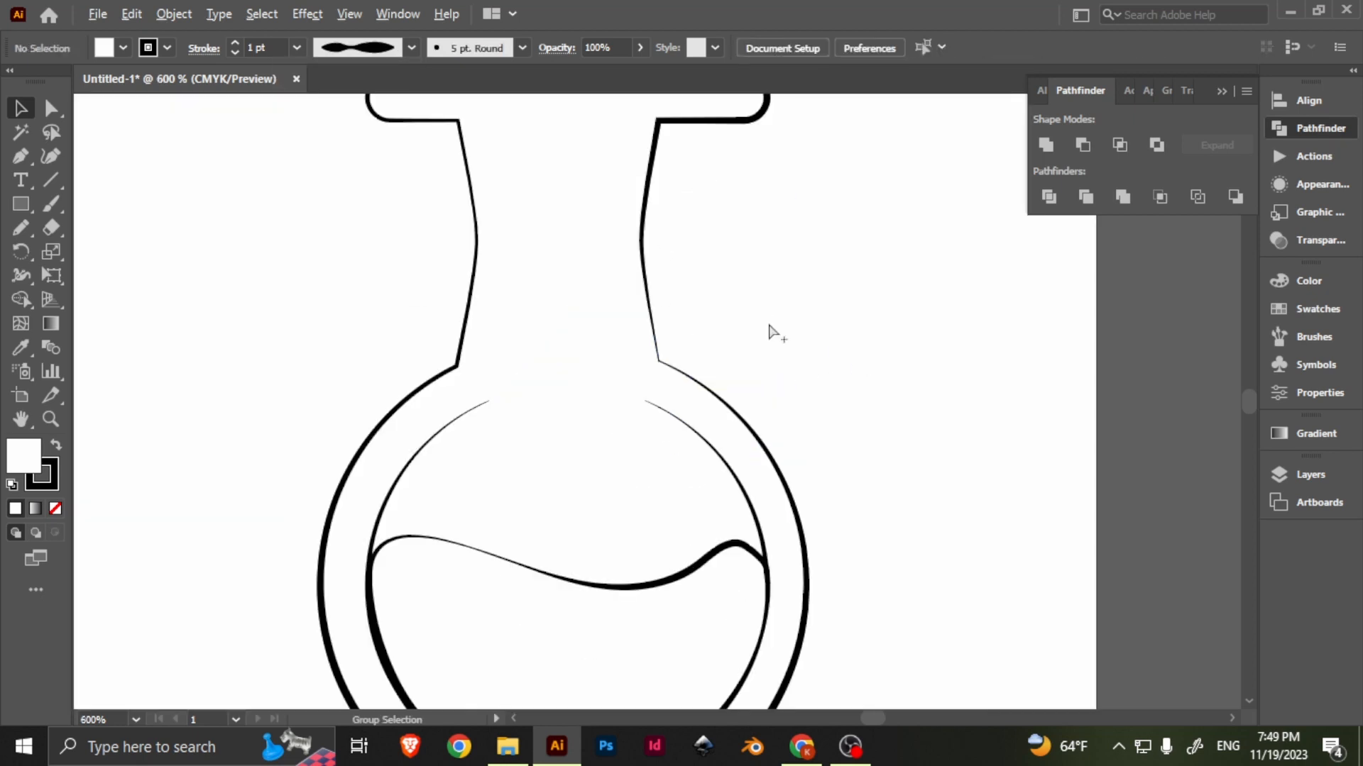
scroll(773, 332, down, 3)
scroll(827, 219, up, 2)
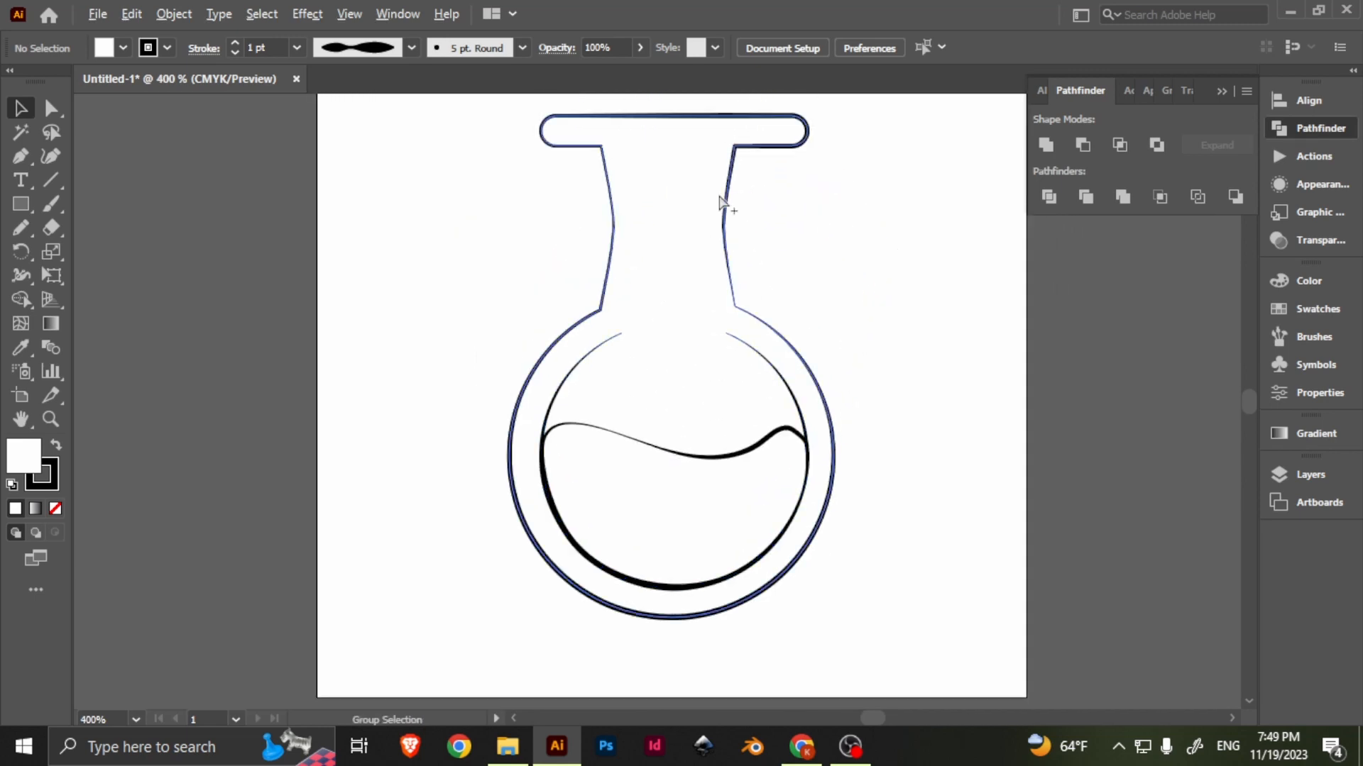
scroll(721, 202, down, 1)
Fill the outer flask shape with sky blue, about C 55, M 0, Y 7, K 0.
click(675, 235)
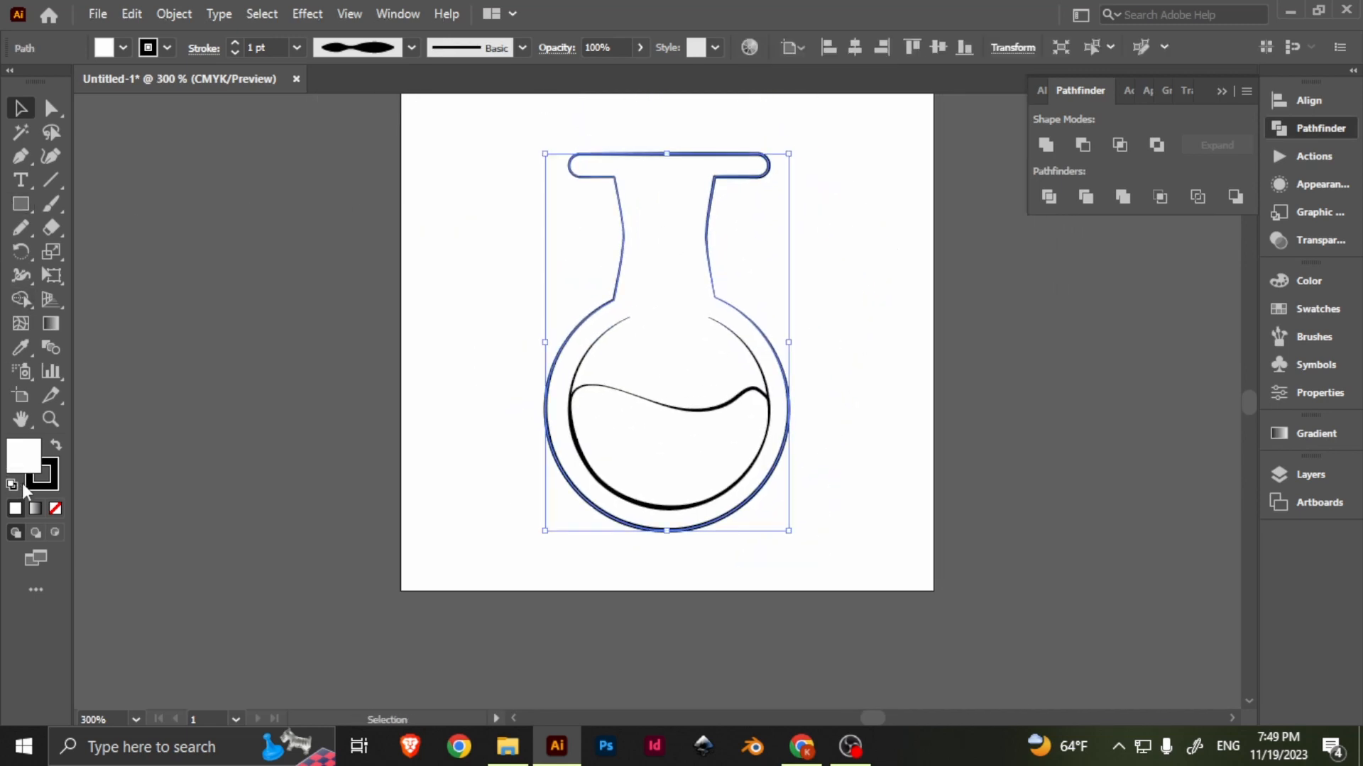
double_click(34, 448)
click(708, 361)
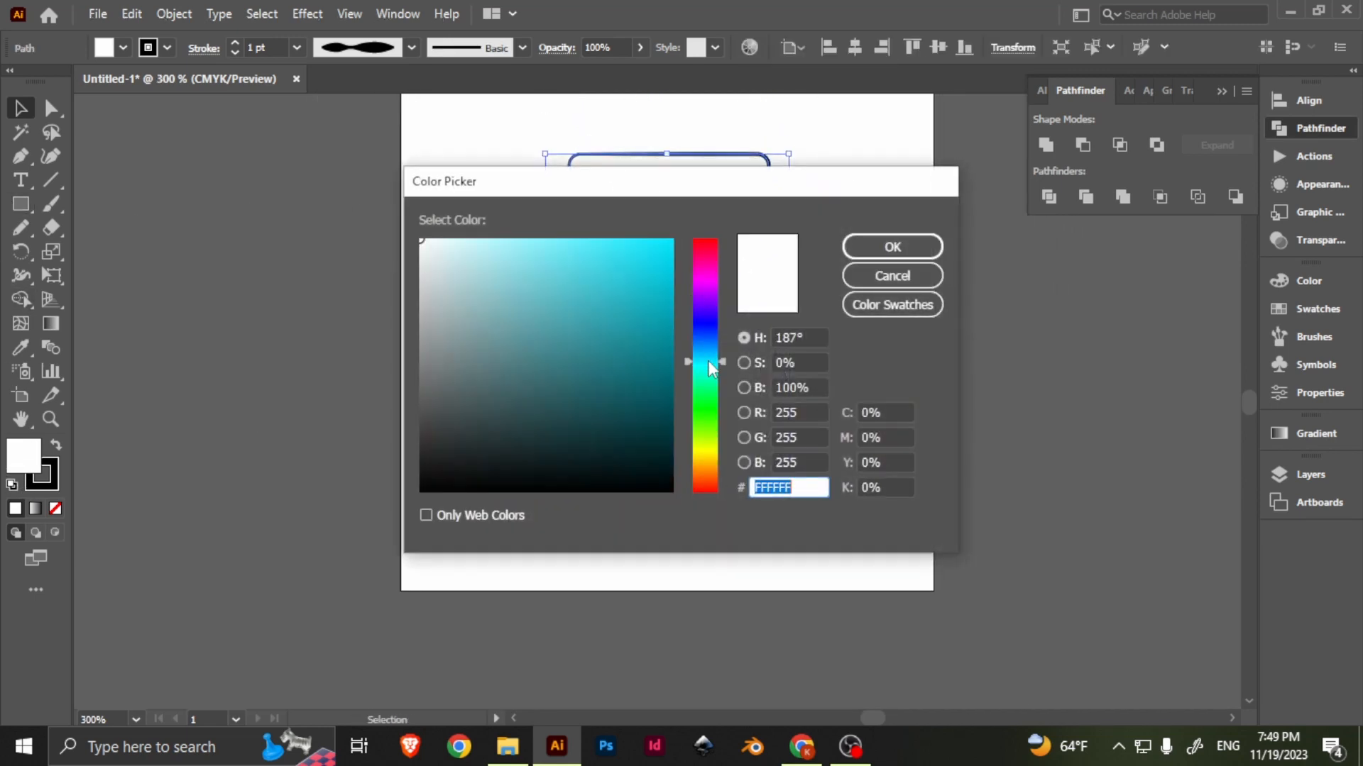
drag(662, 277, 678, 219)
click(880, 249)
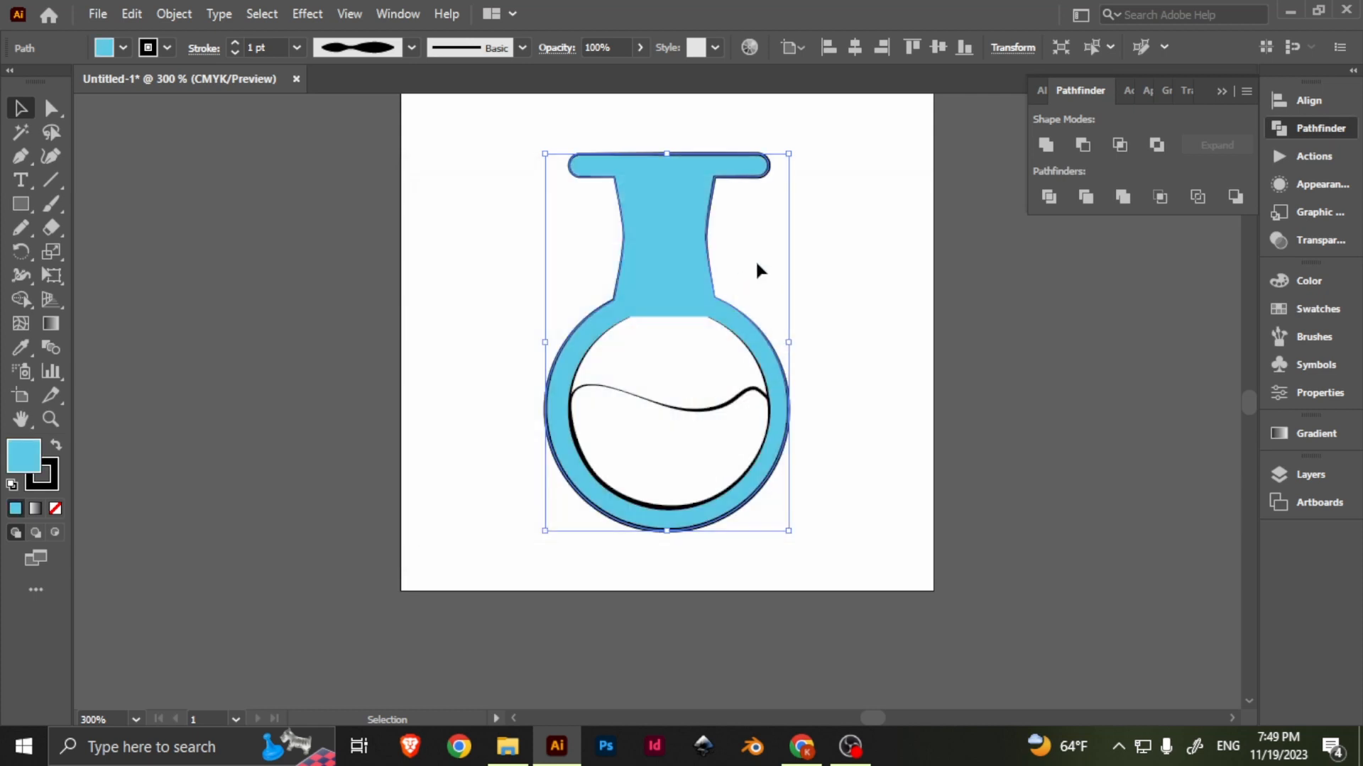
click(755, 258)
scroll(668, 215, up, 1)
Set the outer flask's stroke to dark teal, about C 91, M 49, Y 59, K 35.
click(671, 213)
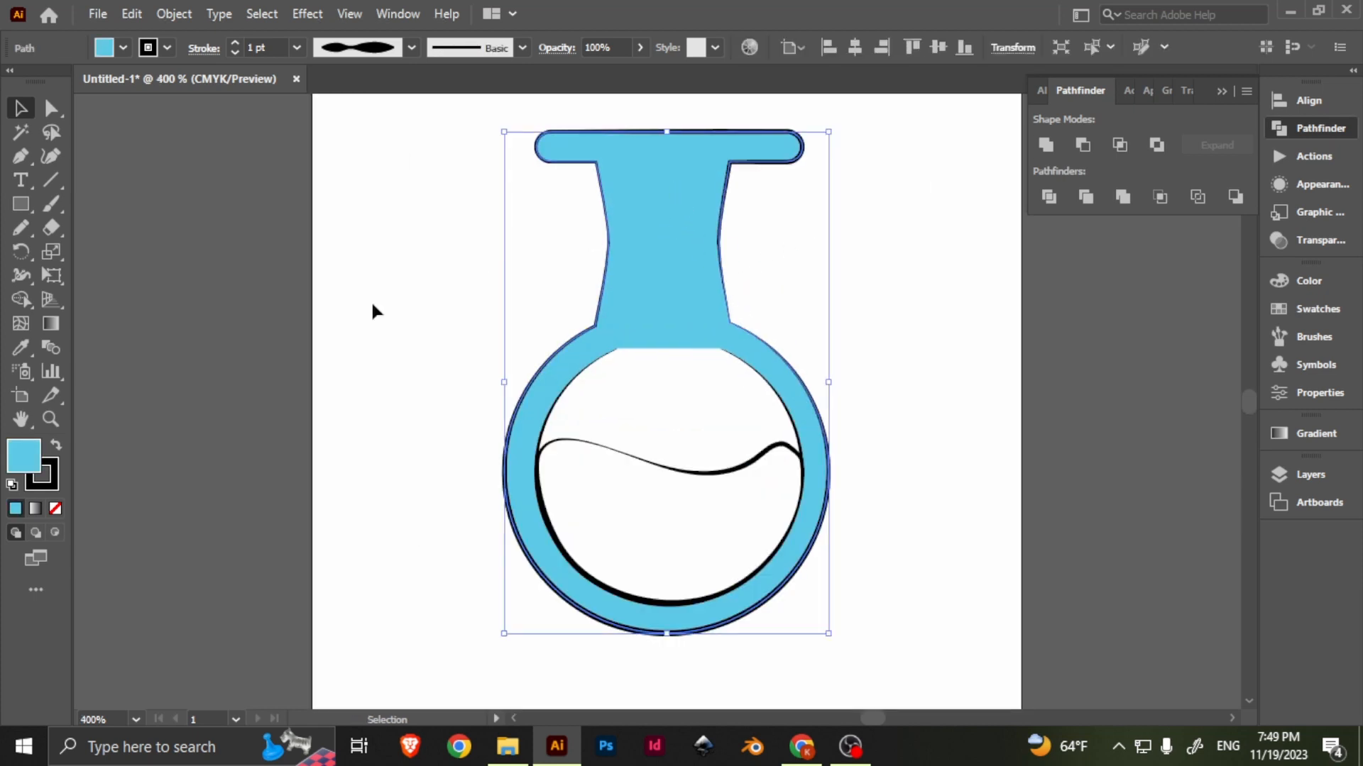
double_click(56, 470)
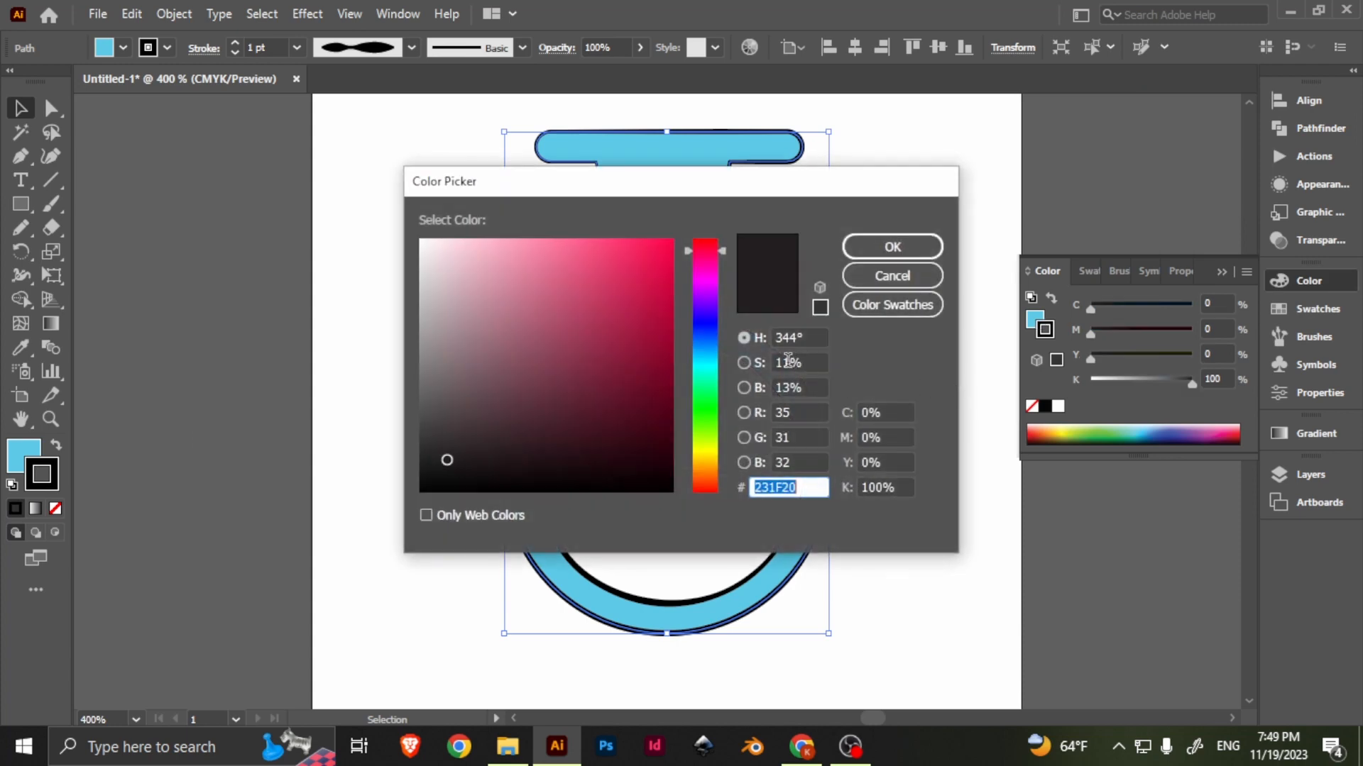
click(705, 365)
drag(645, 295, 656, 411)
click(892, 247)
click(832, 431)
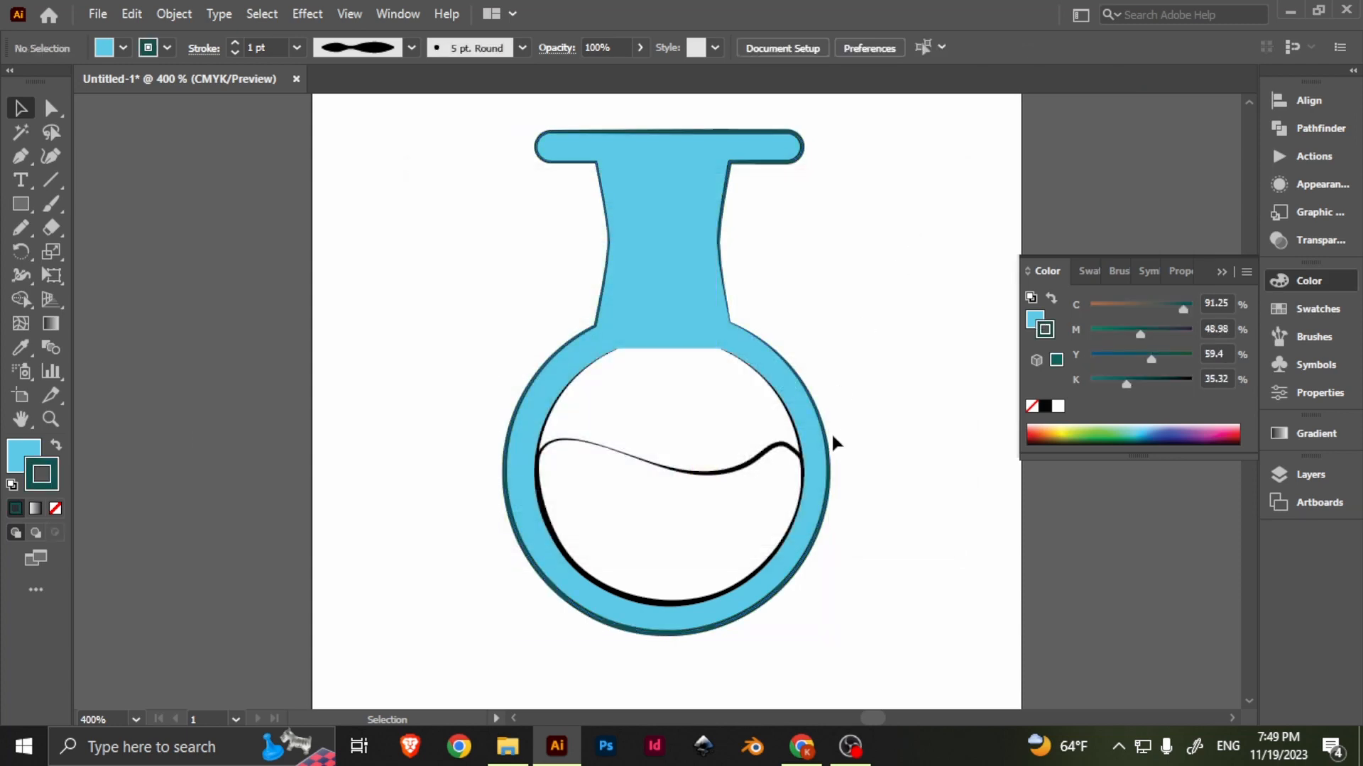
Copy the outer flask's fill and stroke colours onto the inner circle with the Eyedropper.
click(658, 386)
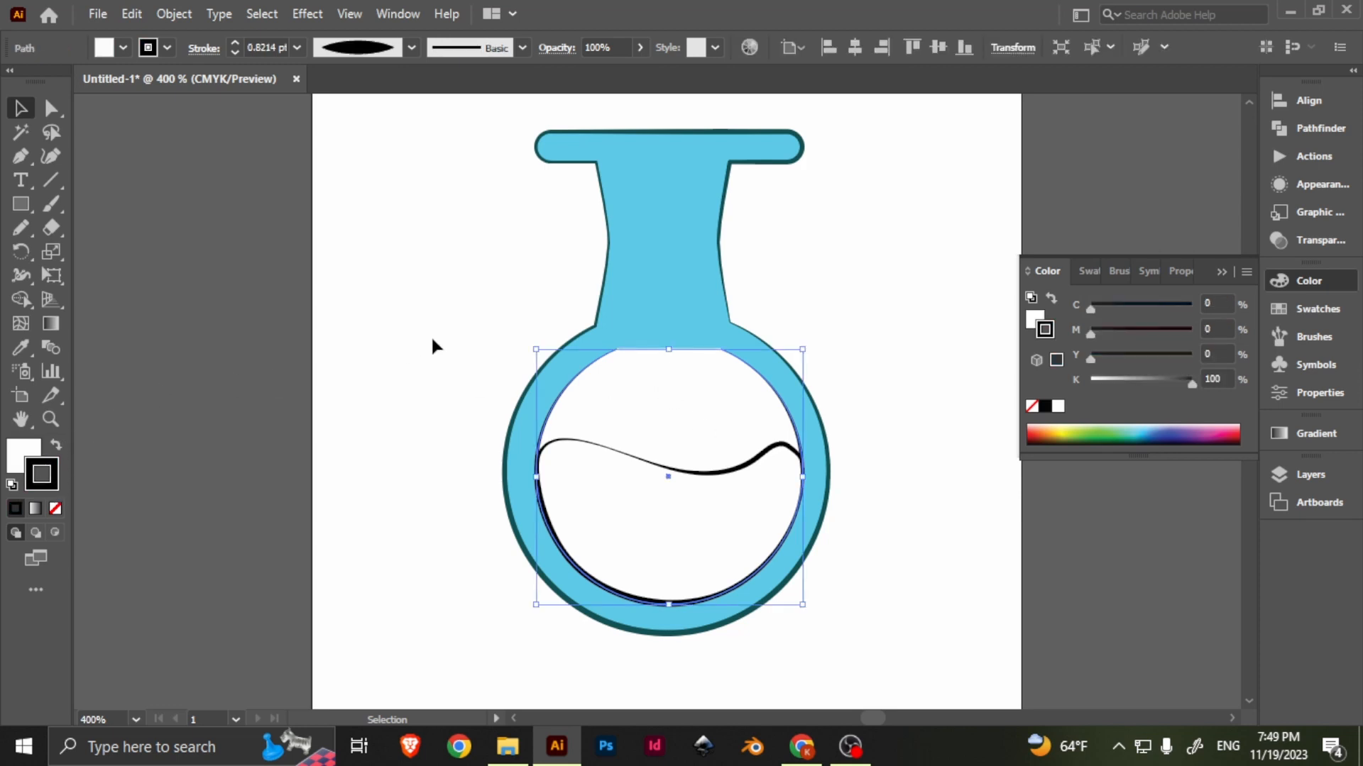
key(i)
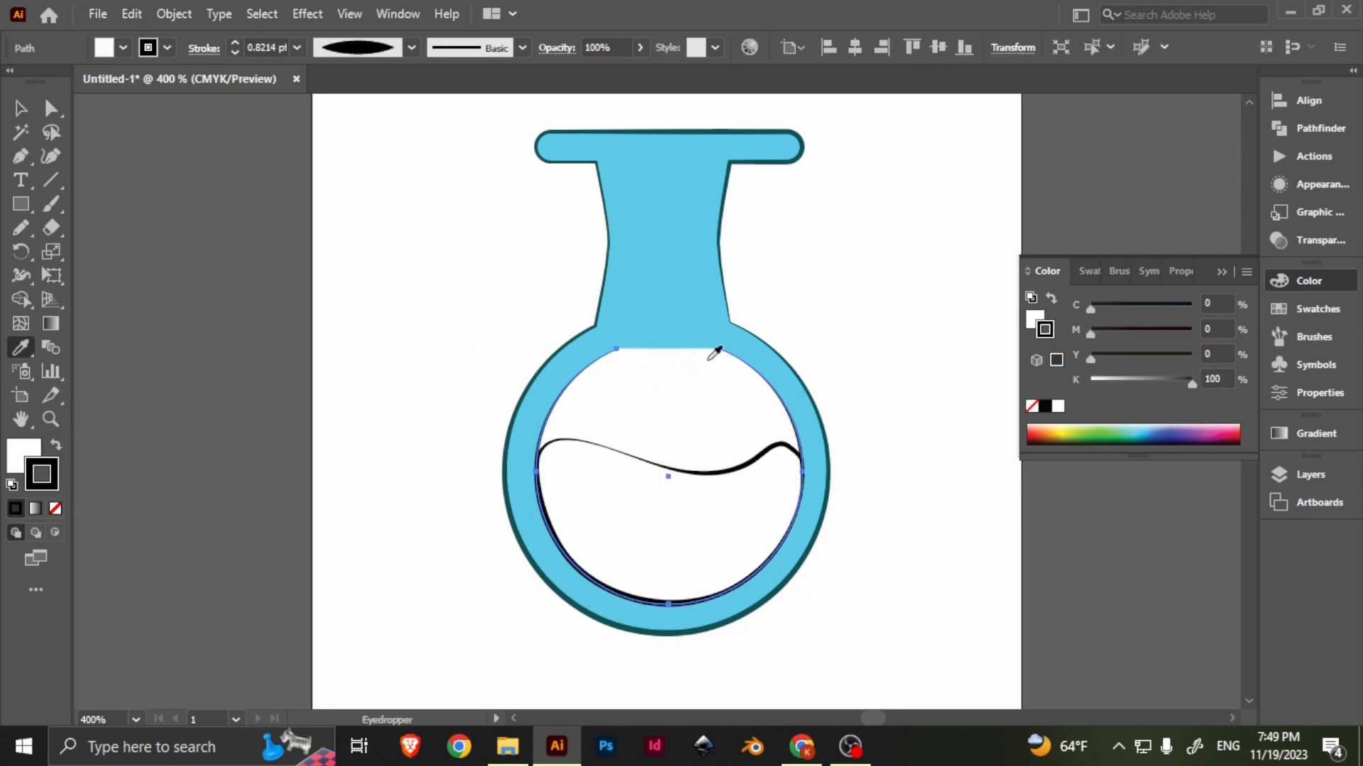
click(695, 234)
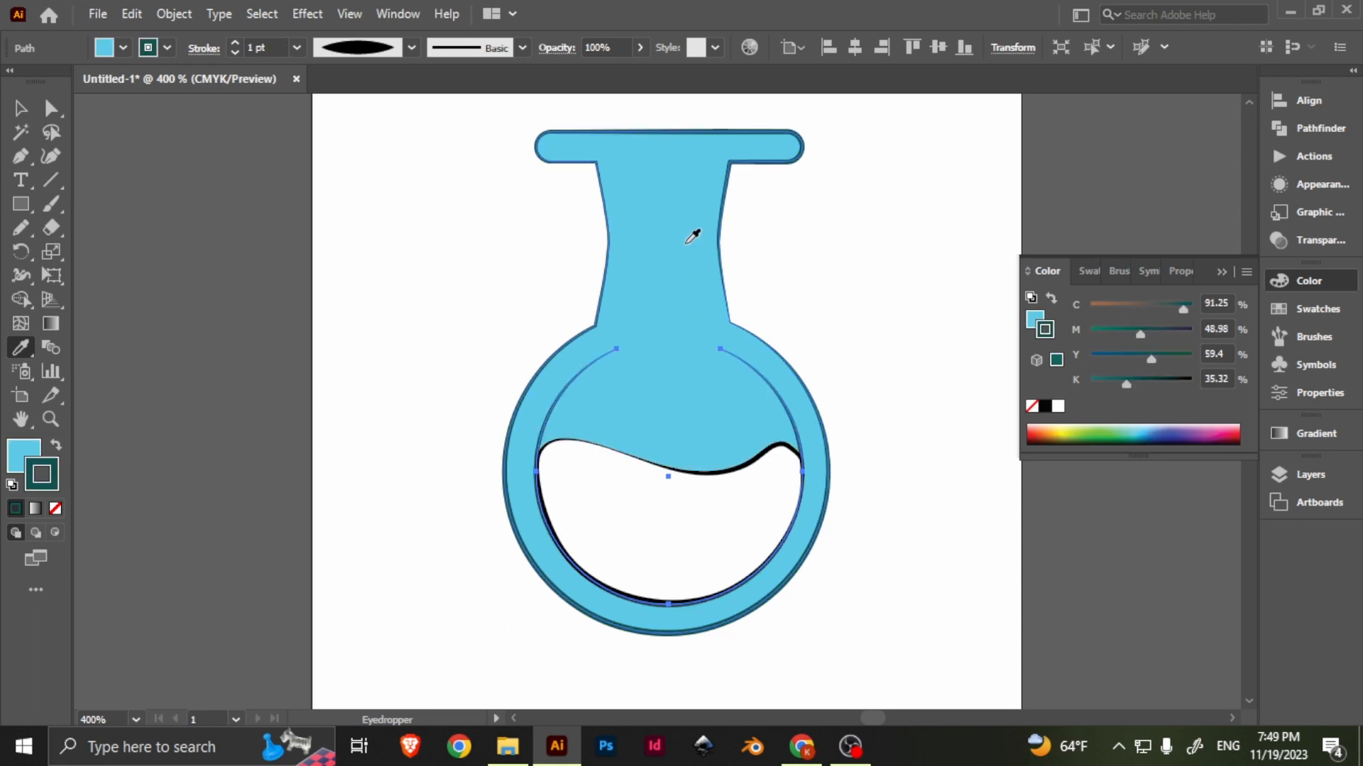
key(a)
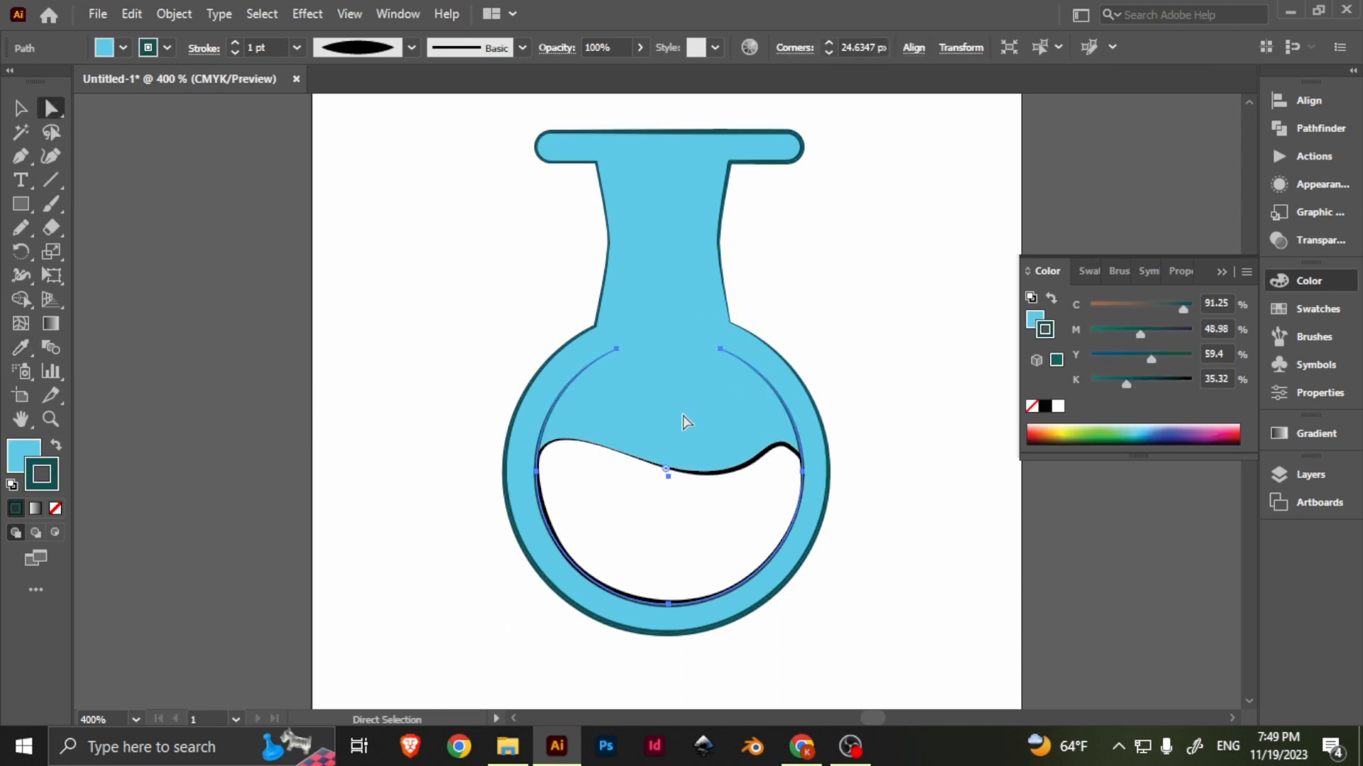
Lighten the inner circle's fill to a pale blue, about C 40, M 0, Y 3, K 0.
click(28, 447)
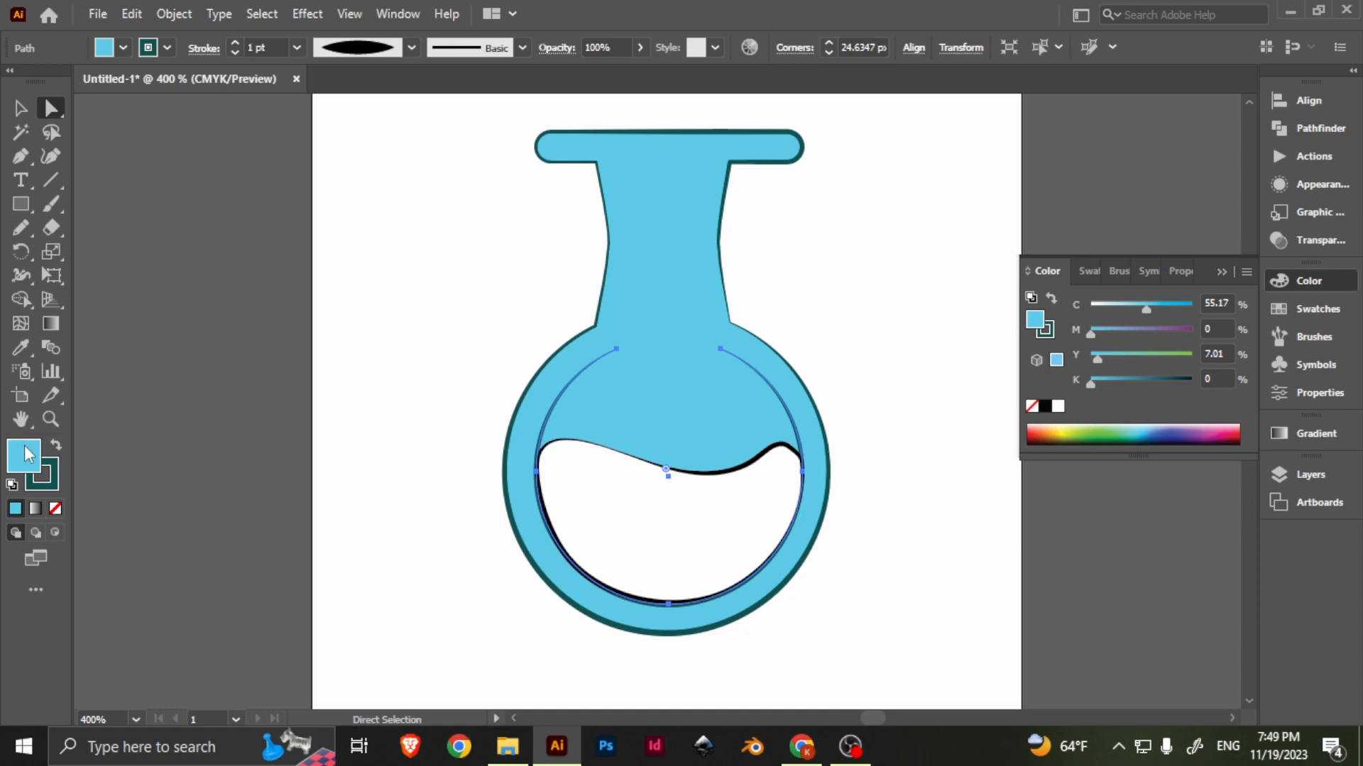
double_click(26, 454)
drag(578, 263, 545, 239)
click(862, 247)
click(879, 447)
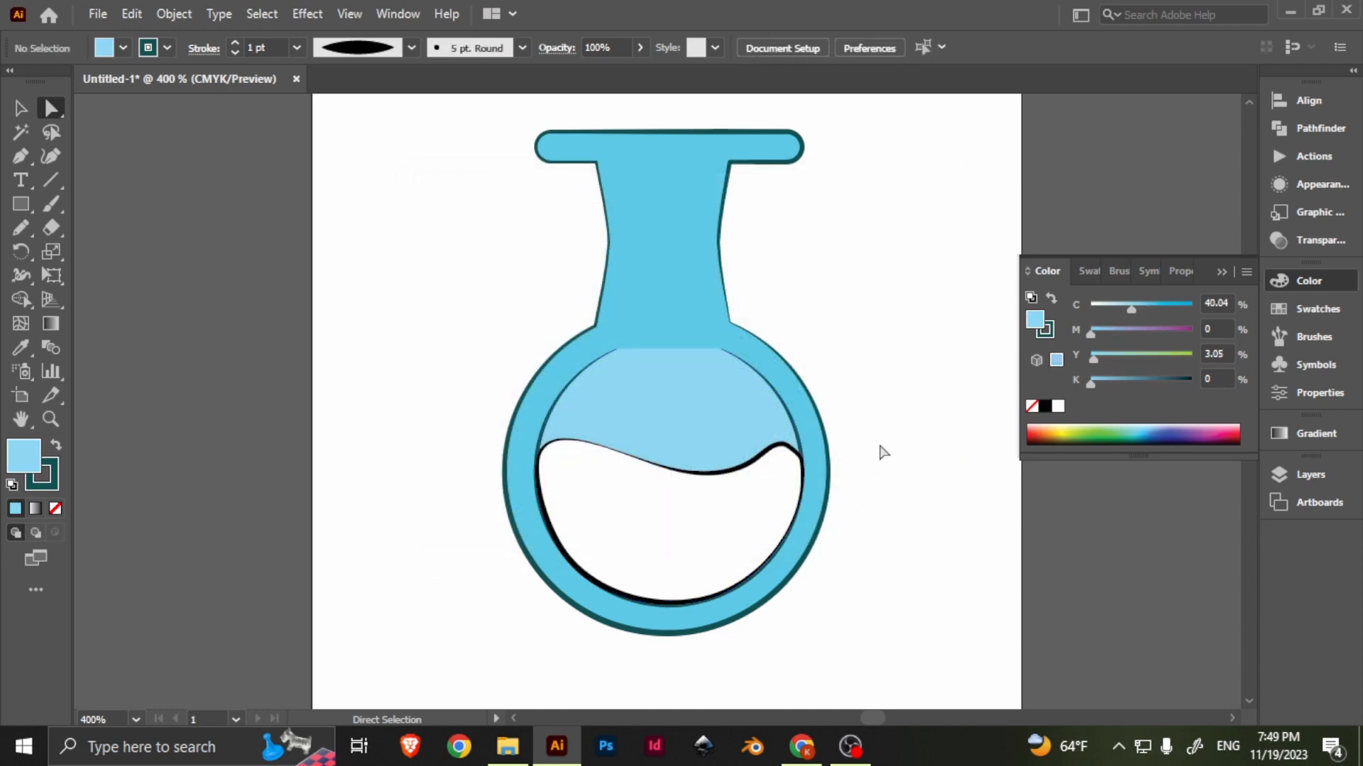
drag(878, 448, 885, 410)
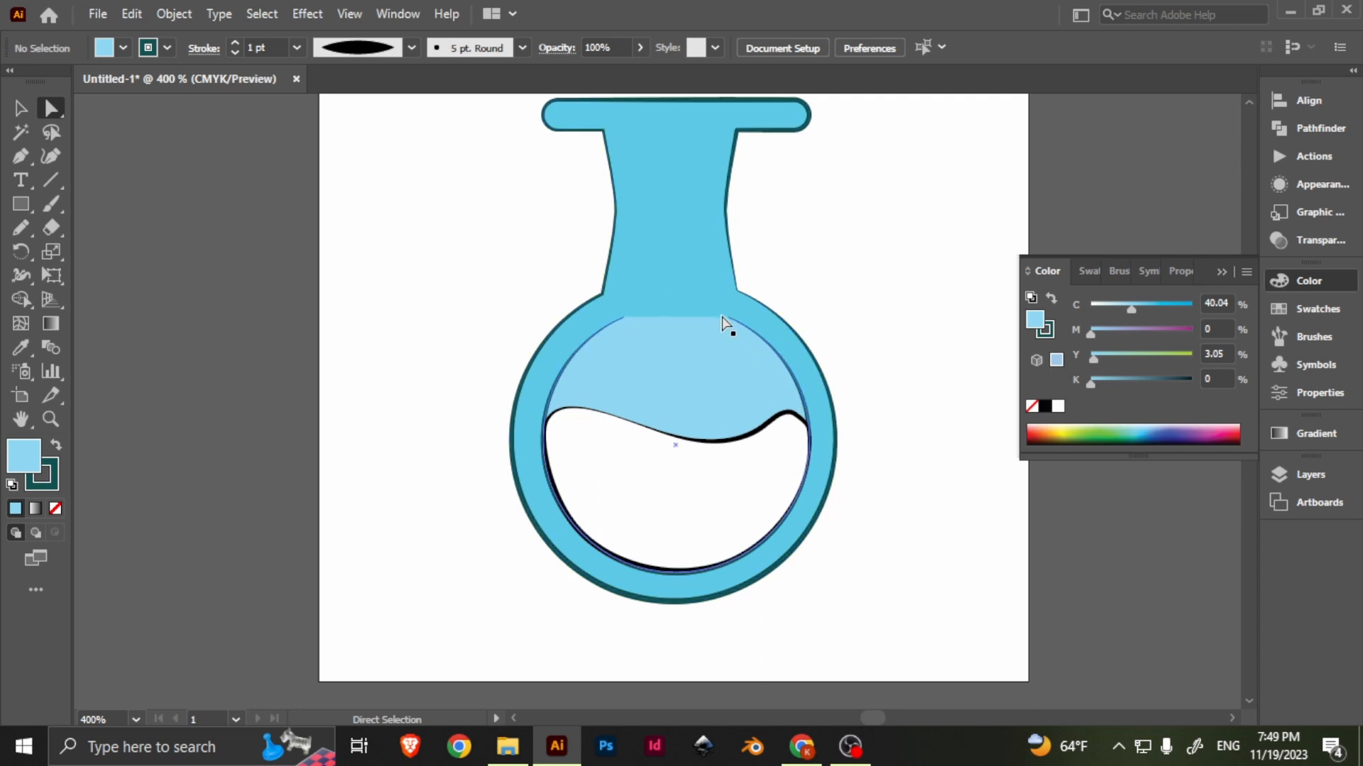
Fill the liquid shape with purple, about C 53, M 81, Y 0, K 0, and set its stroke to darker purple #7D0287.
click(643, 473)
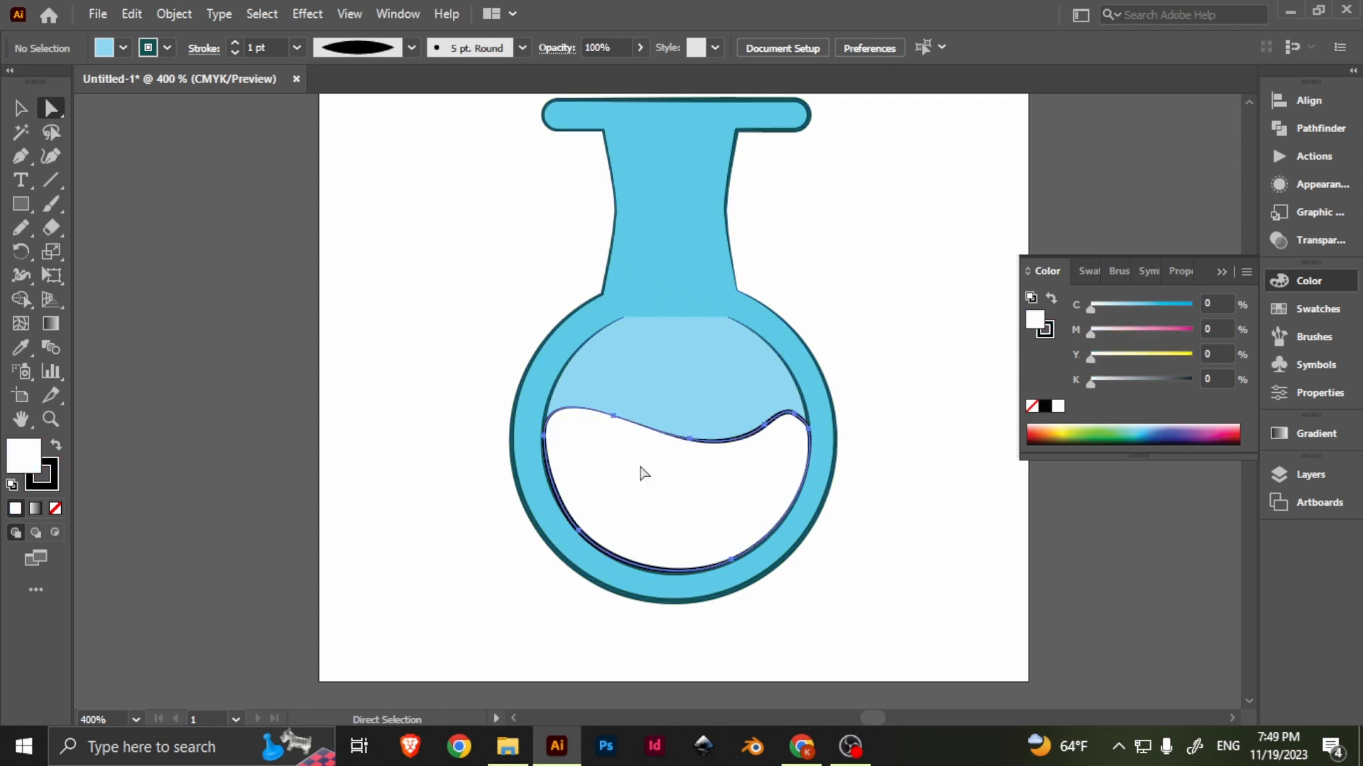
double_click(24, 456)
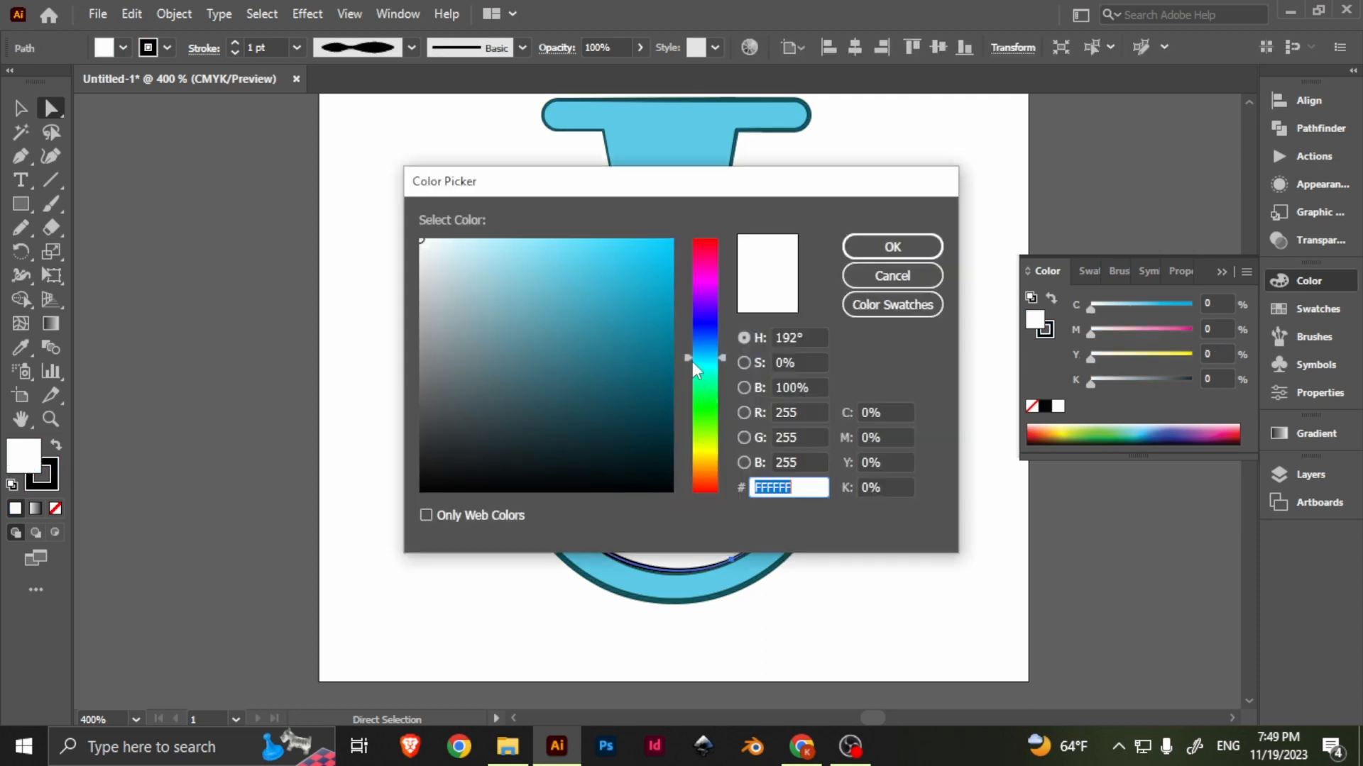
drag(691, 347, 688, 233)
click(875, 254)
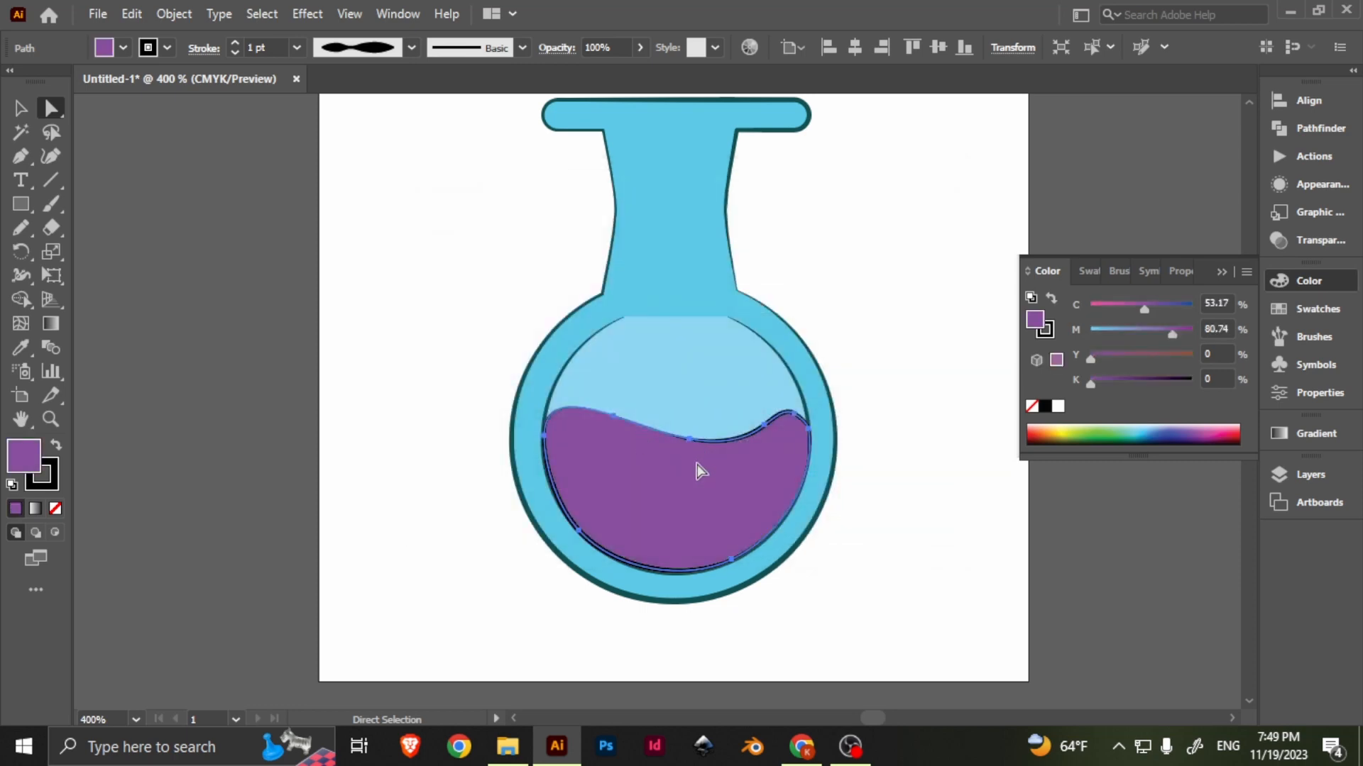
double_click(57, 483)
drag(713, 309, 670, 358)
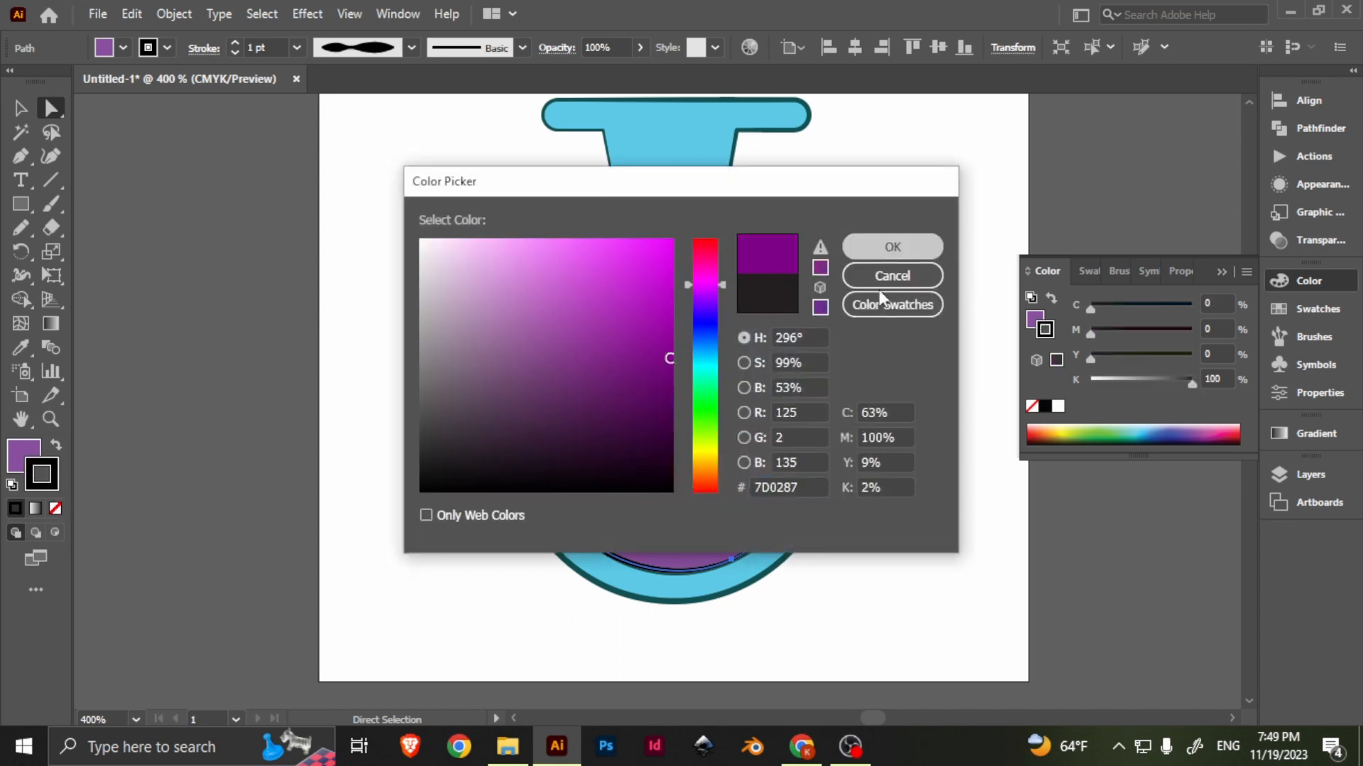
click(888, 248)
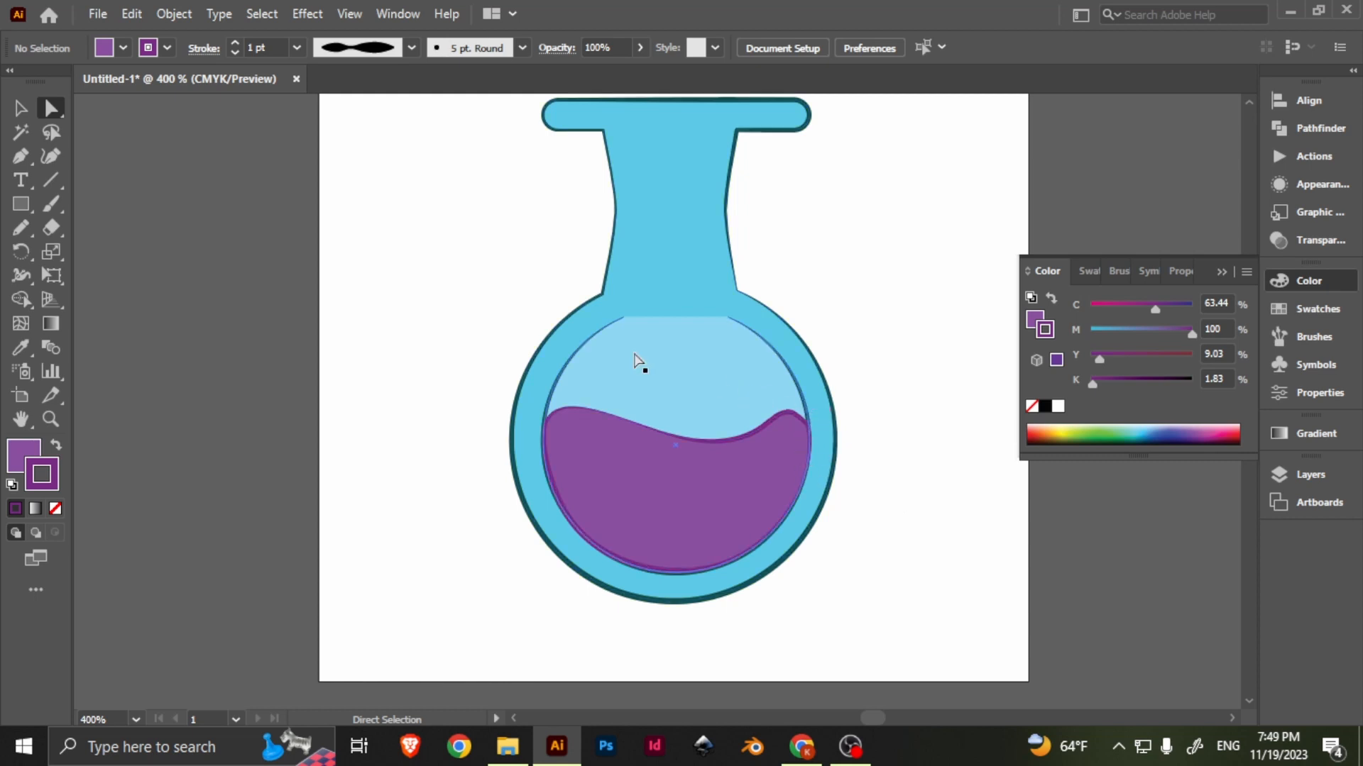
Draw a closed, curved highlight shape along the upper right side of the flask's bulb with the Pencil tool.
key(n)
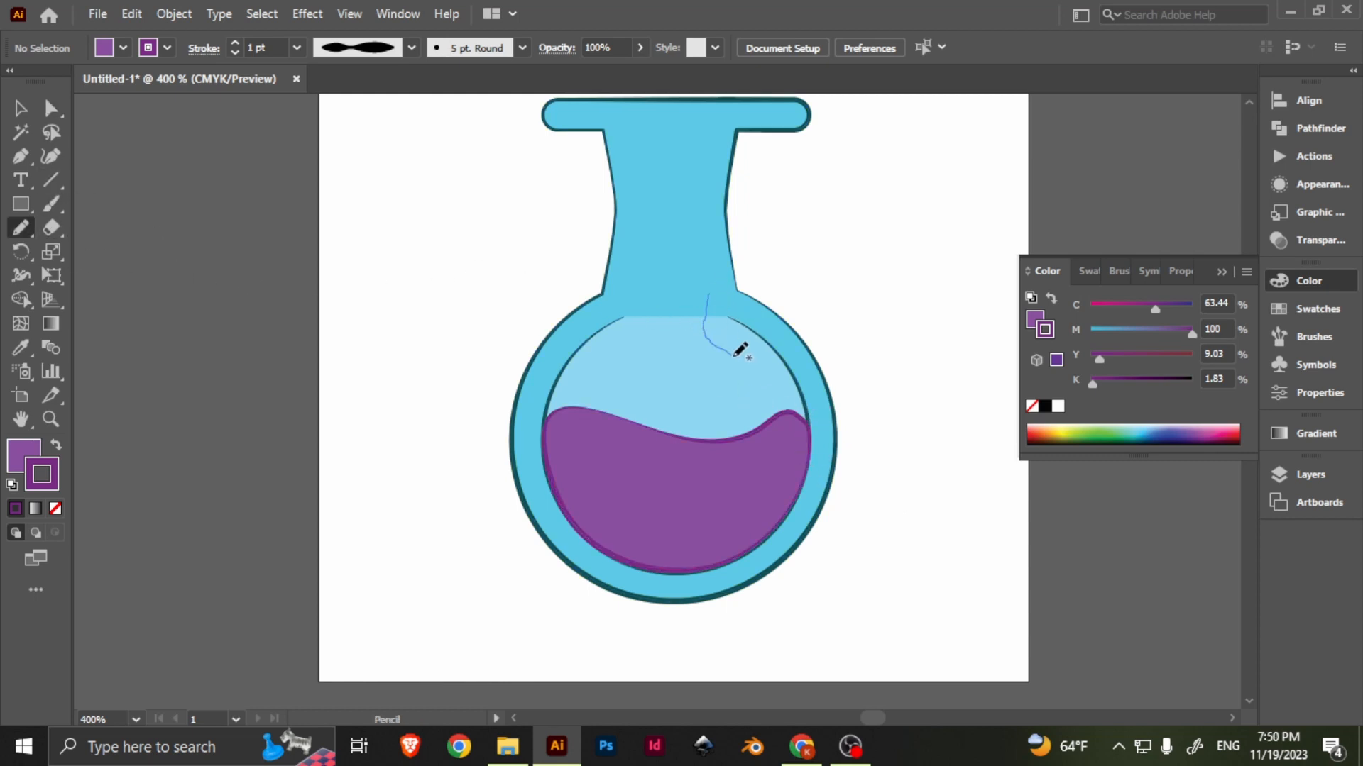
mouse_move(735, 355)
mouse_down()
mouse_move(782, 457)
mouse_move(796, 424)
mouse_move(759, 342)
mouse_up()
drag(725, 292, 709, 288)
key(v)
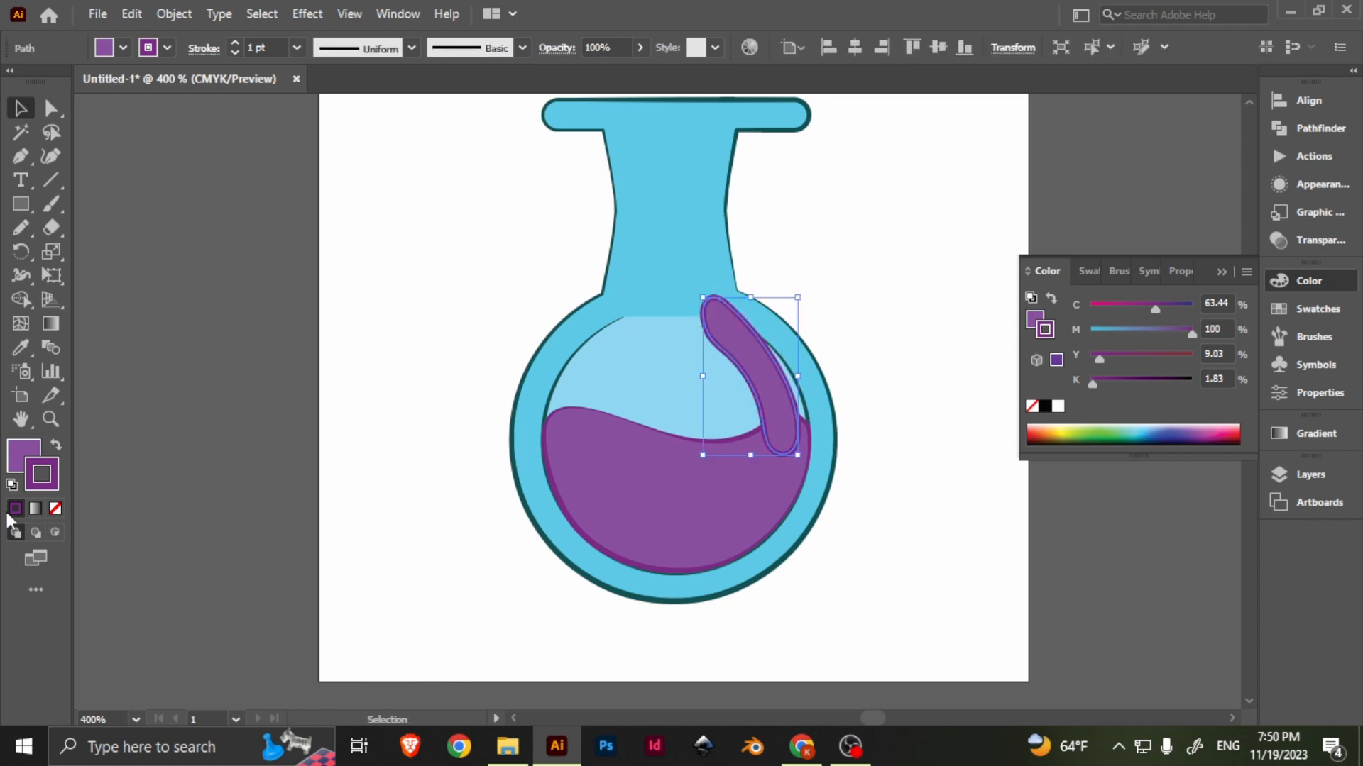
Remove the curved highlight's stroke and fill it with white.
double_click(45, 468)
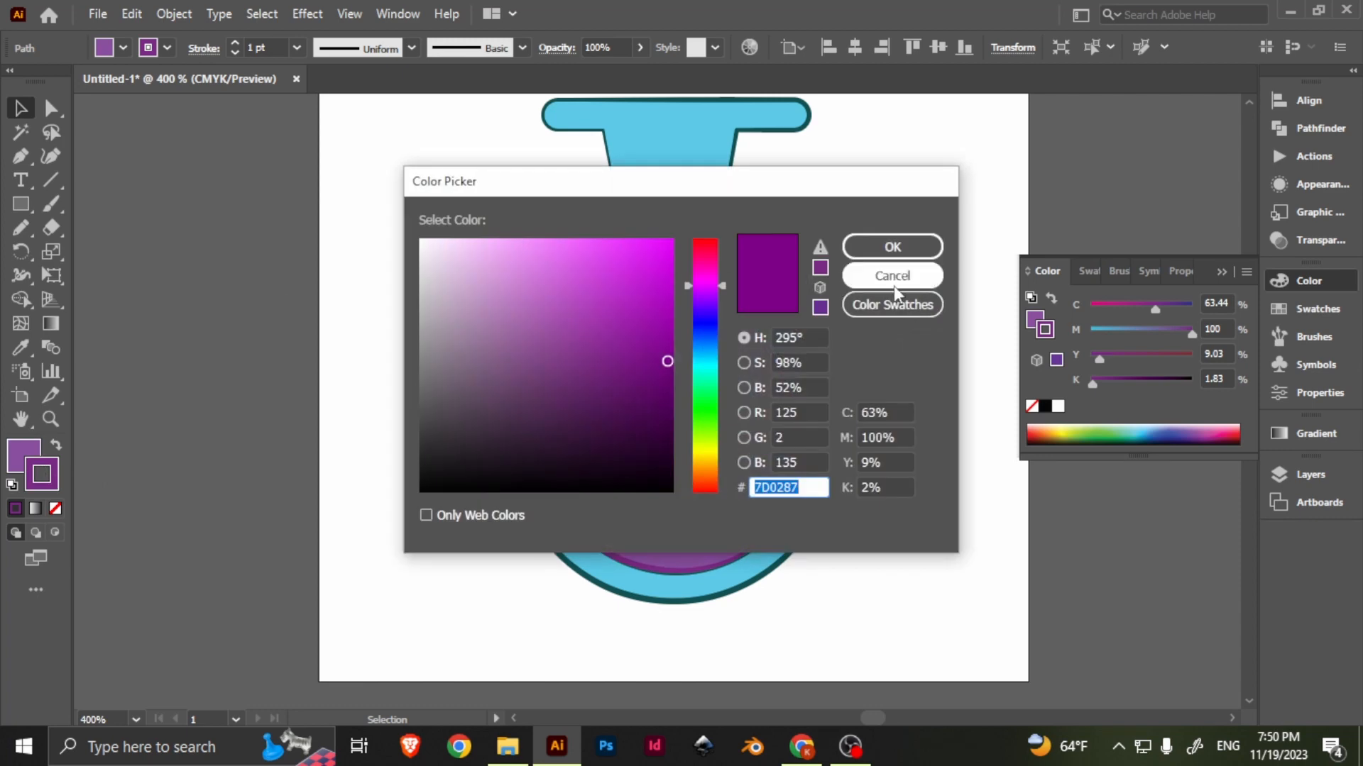
click(912, 284)
click(168, 47)
click(168, 48)
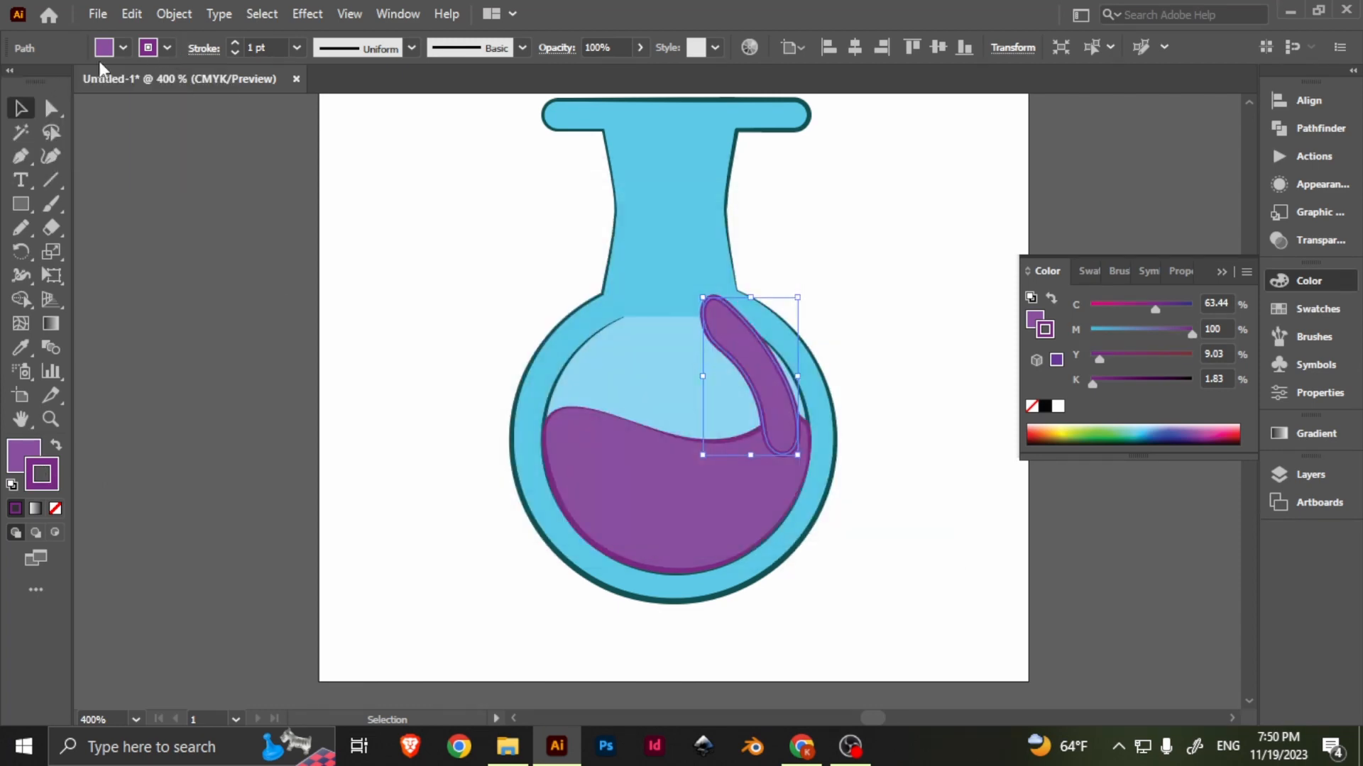
click(160, 46)
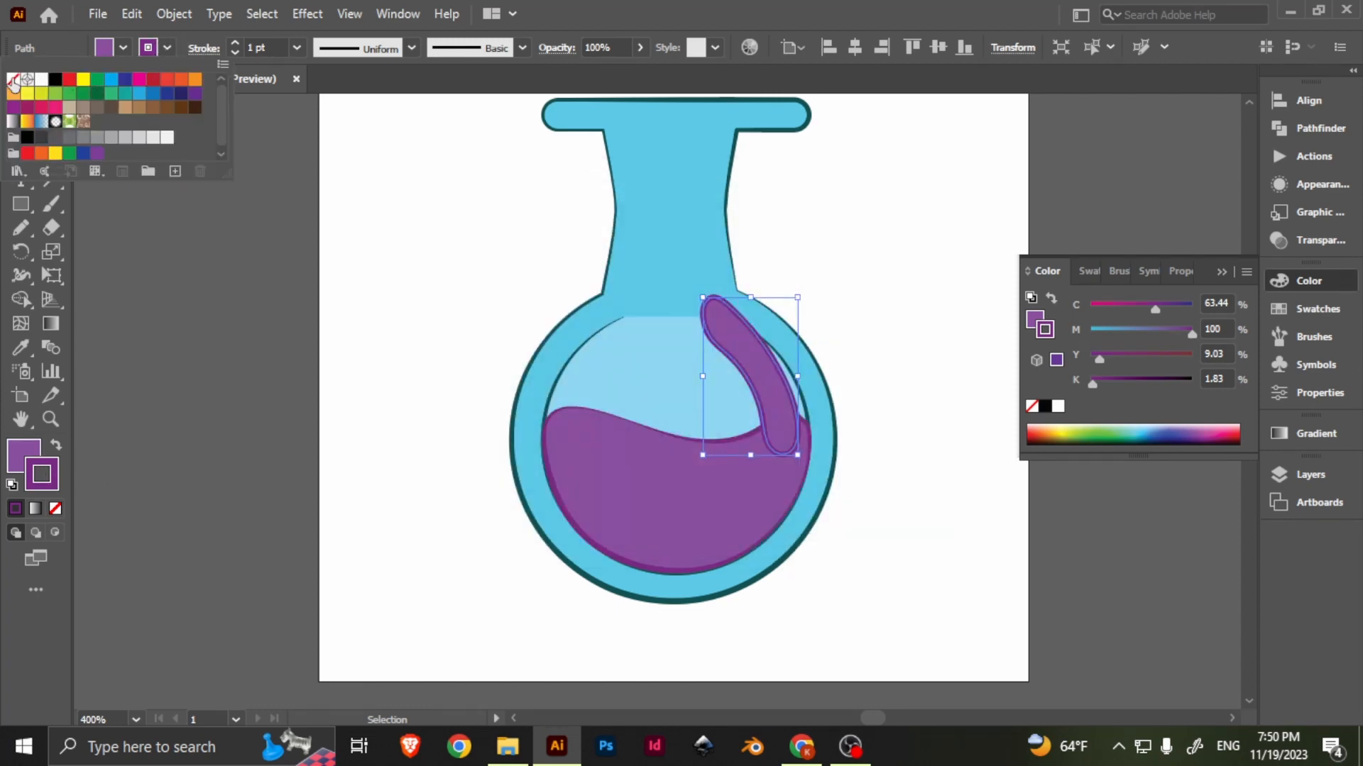
click(13, 80)
click(112, 49)
click(122, 47)
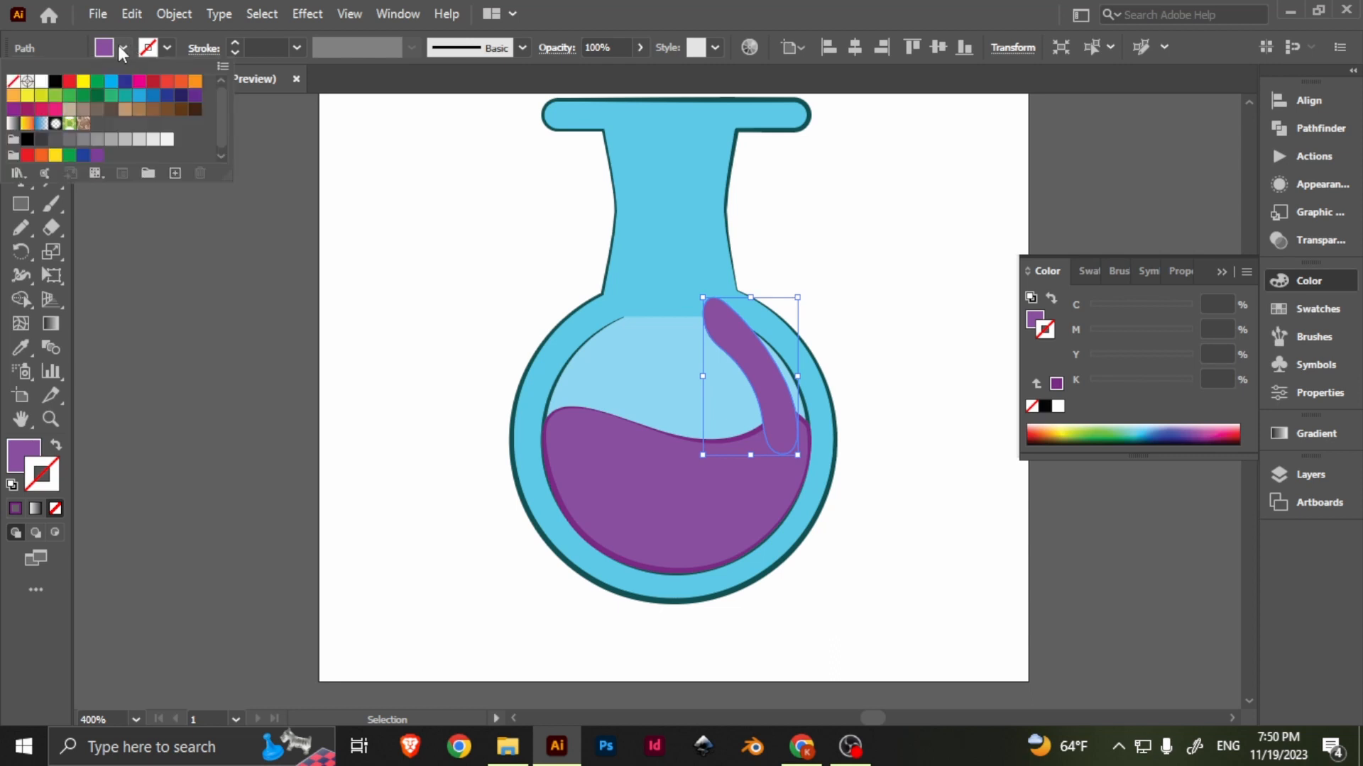
click(41, 81)
click(823, 313)
click(854, 310)
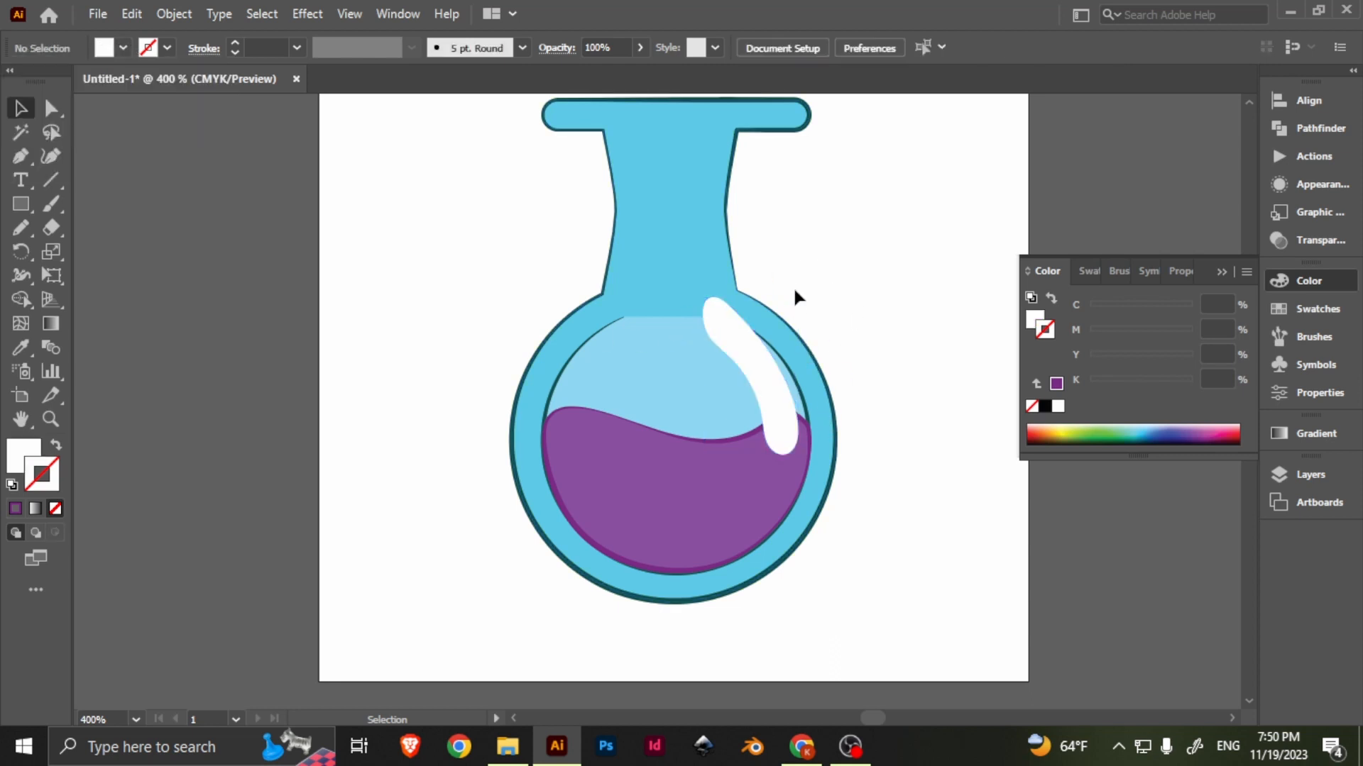
Draw a thin white highlight on the flask's lip with the Pencil tool and move it against the lip's upper right edge.
drag(794, 280, 781, 456)
key(n)
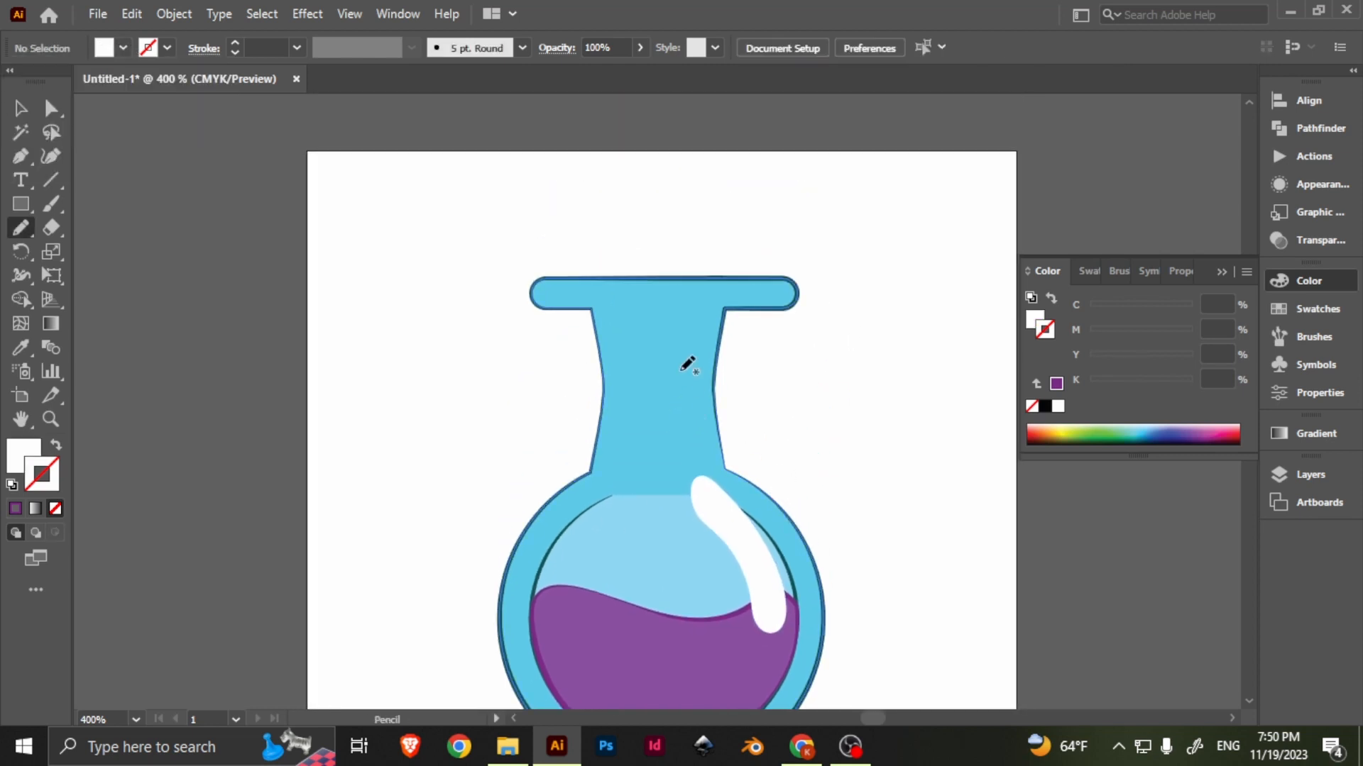
mouse_move(653, 290)
mouse_down()
mouse_move(766, 292)
mouse_move(641, 290)
mouse_up()
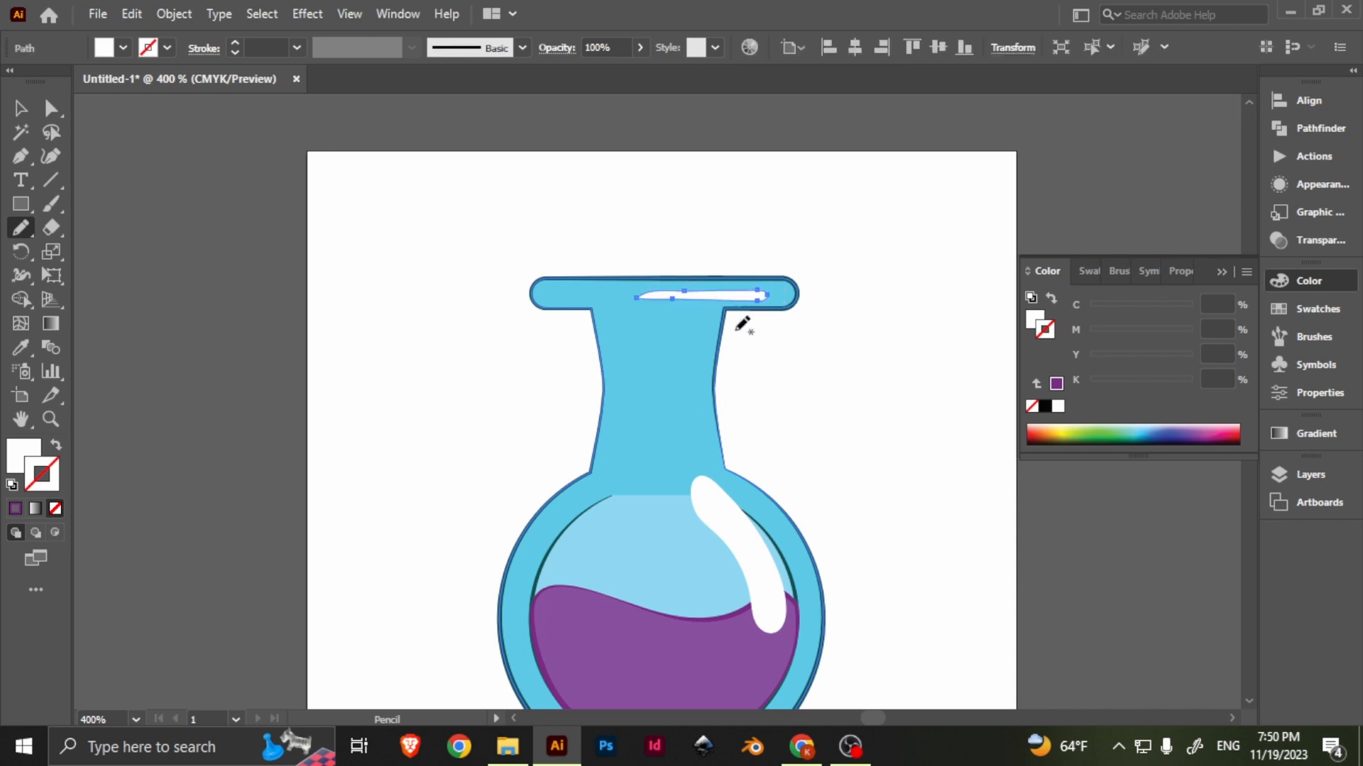
scroll(742, 318, up, 3)
key(v)
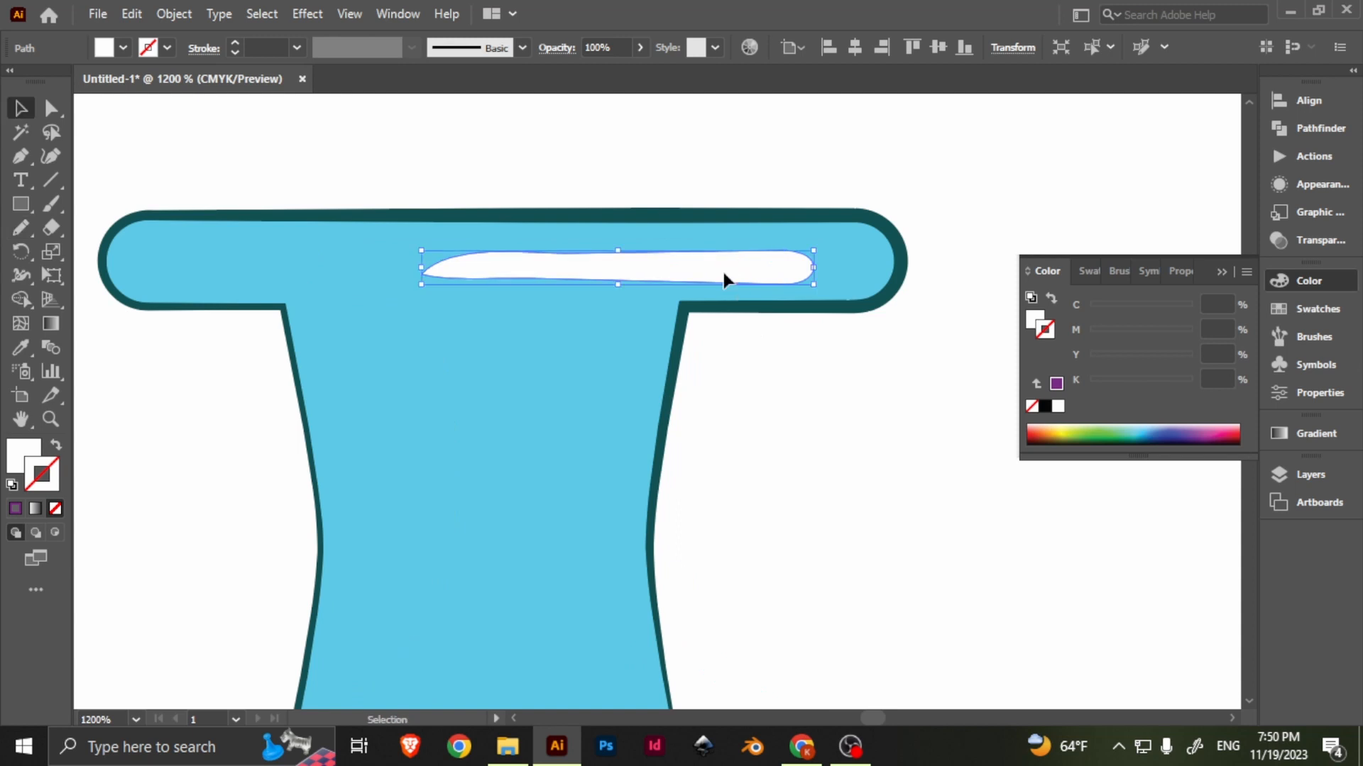
drag(724, 277, 797, 253)
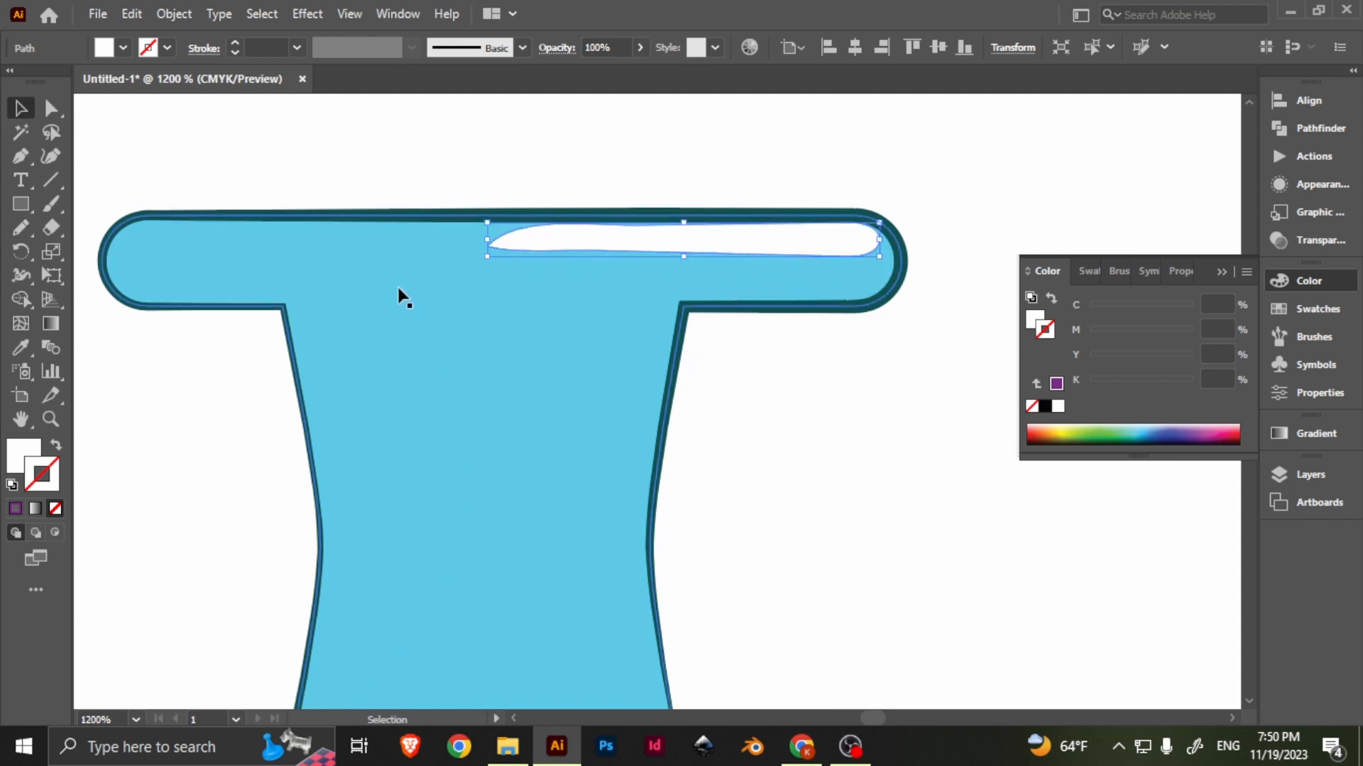
scroll(532, 337, down, 3)
drag(527, 337, 533, 314)
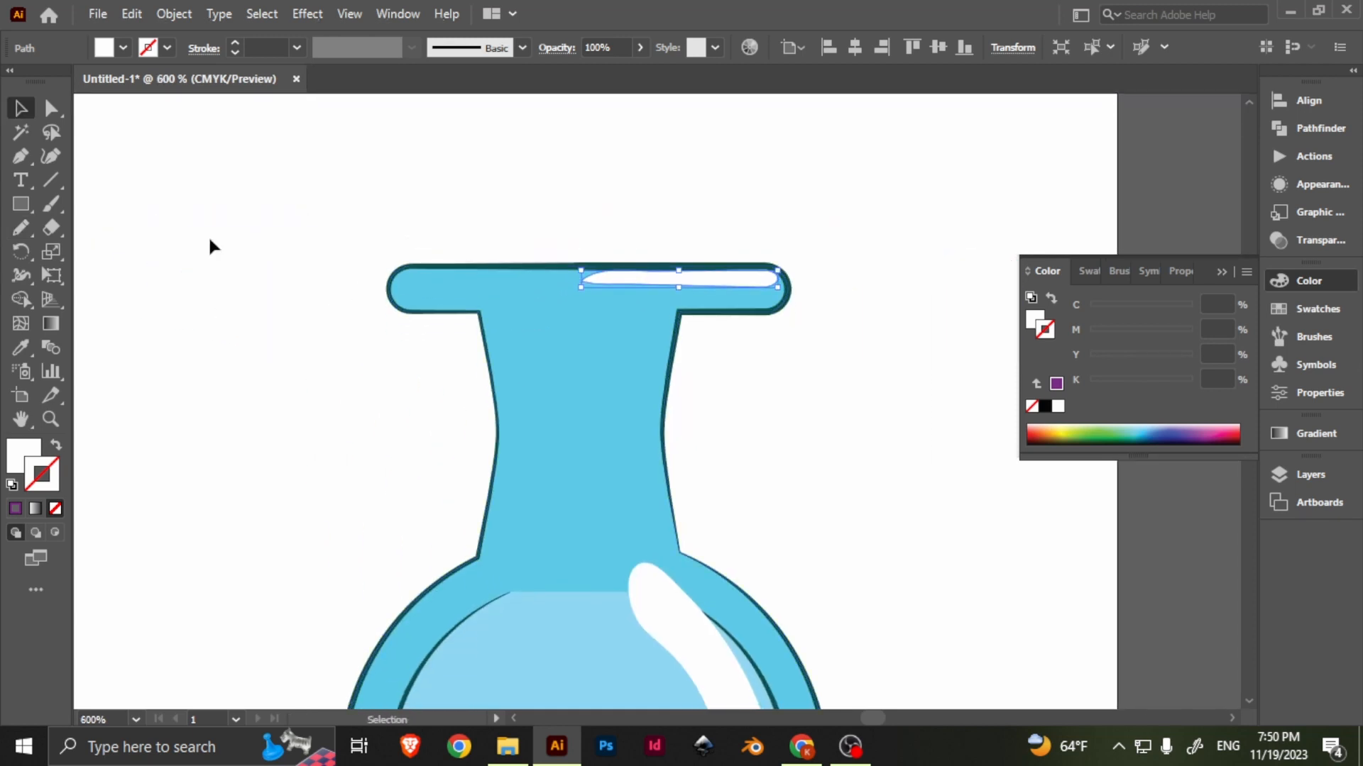
Draw a thin closed shape along the lower left edge of the flask's lip with the Pencil tool.
key(n)
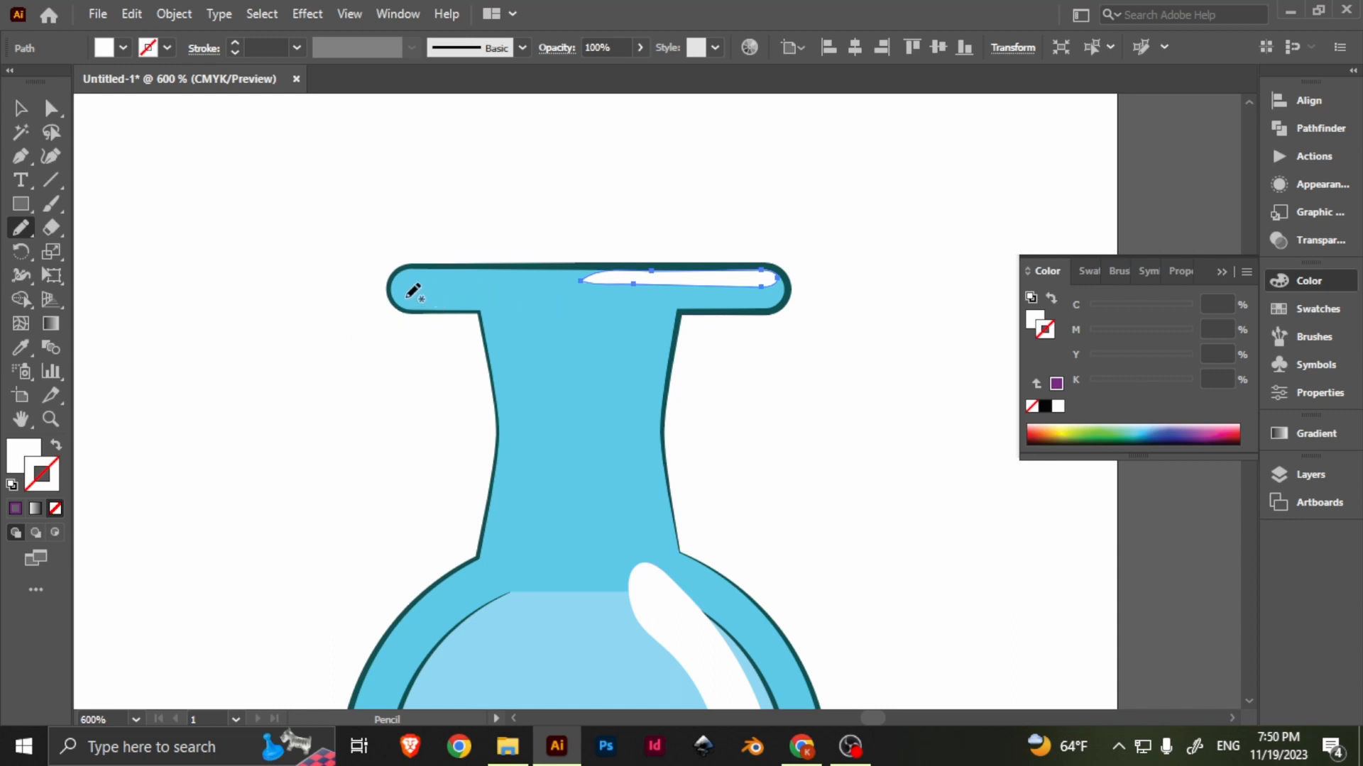
mouse_move(407, 297)
mouse_down()
mouse_move(547, 303)
mouse_move(492, 317)
mouse_move(409, 297)
mouse_up()
key(a)
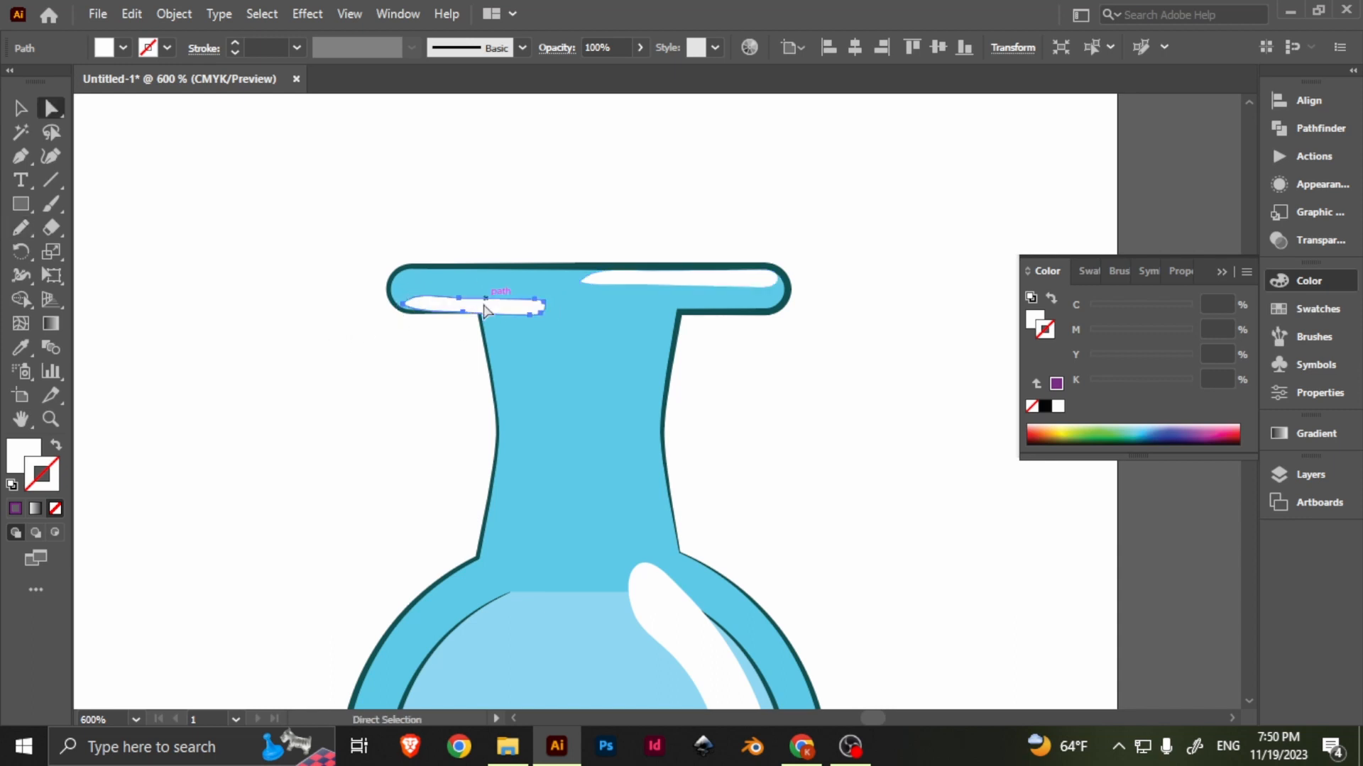
Fill the new shape on the lip with dark grey, about C 66, M 59, Y 58, K 41.
click(33, 458)
key(v)
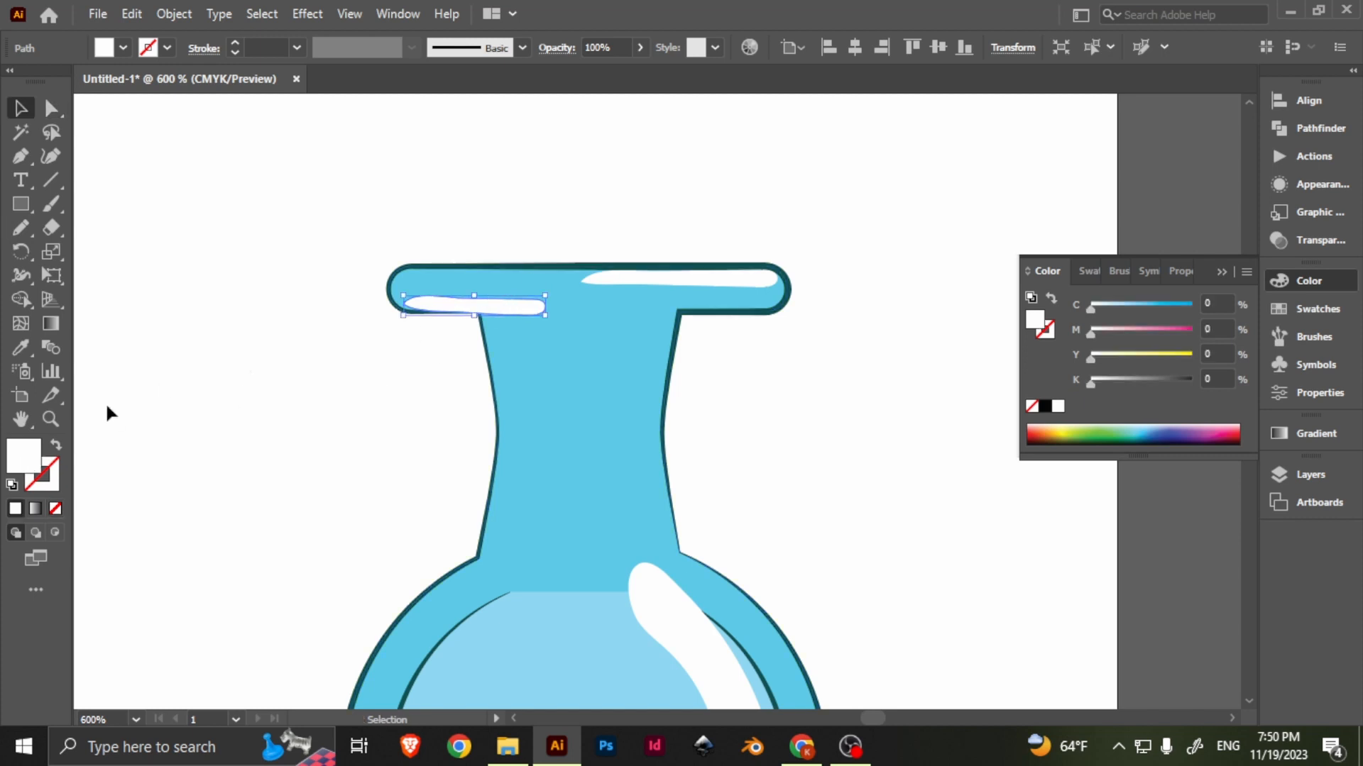
double_click(32, 465)
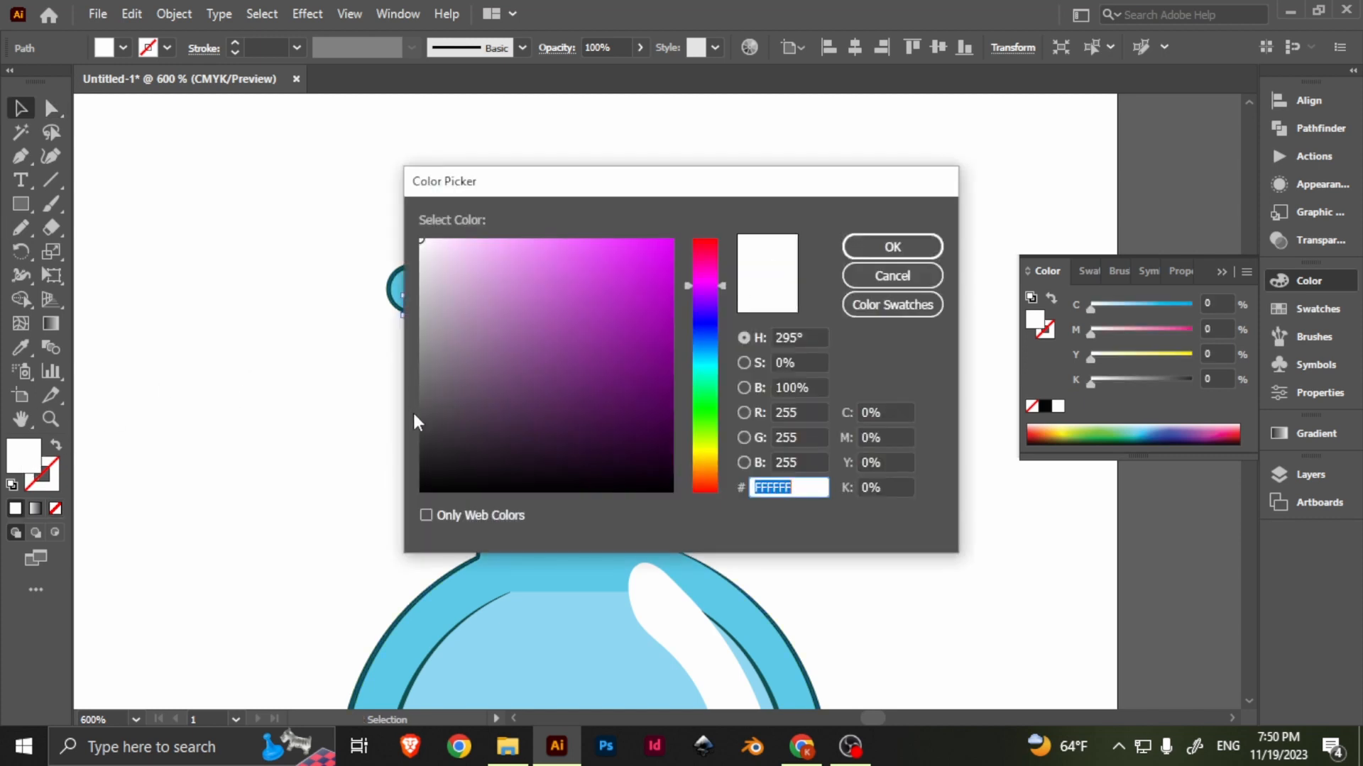
click(423, 405)
click(420, 423)
click(892, 246)
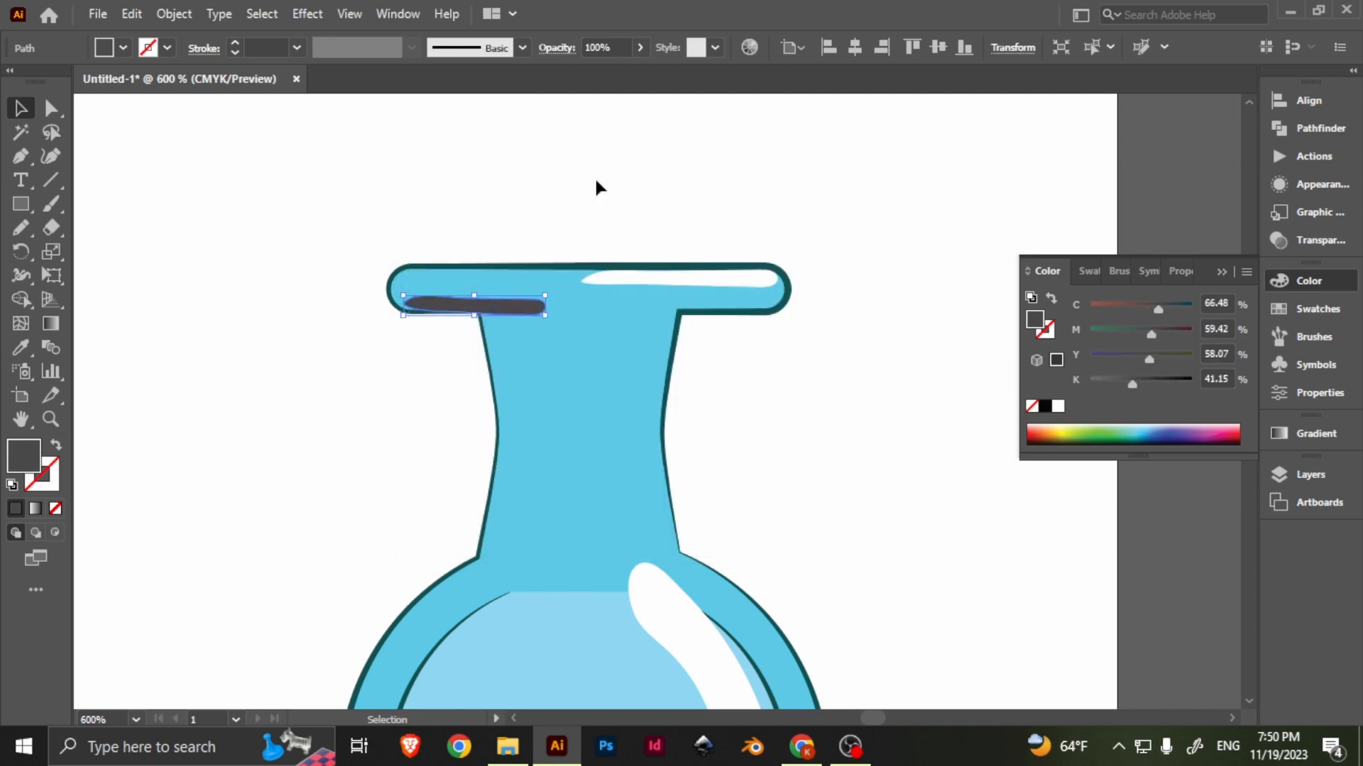
click(597, 186)
scroll(715, 363, down, 2)
scroll(713, 366, up, 2)
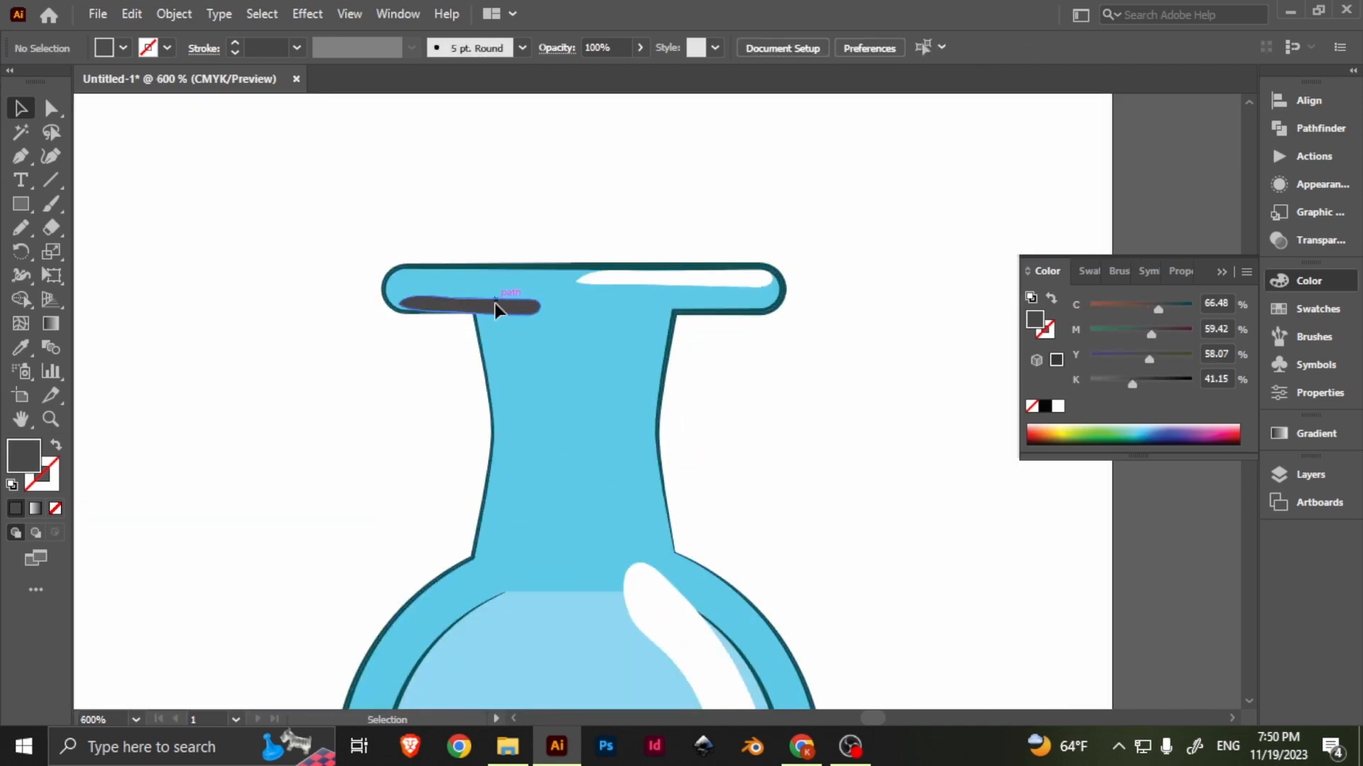
Reshape the left tip and bottom edge of the lip's dark shape so they follow the lip's lower left outline.
drag(495, 302, 526, 307)
key(ctrl+z)
scroll(459, 316, up, 4)
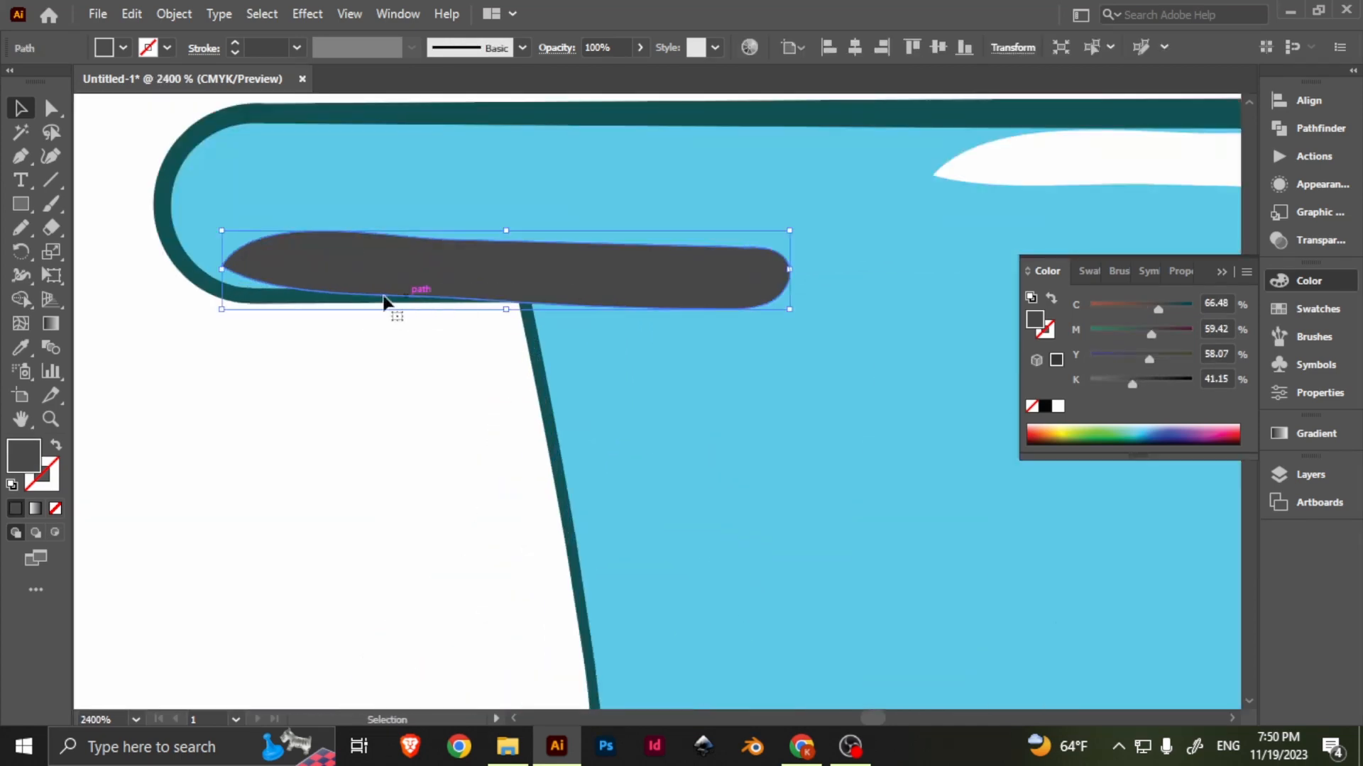
key(a)
drag(222, 270, 225, 285)
drag(460, 298, 461, 291)
drag(277, 316, 292, 298)
drag(394, 284, 394, 289)
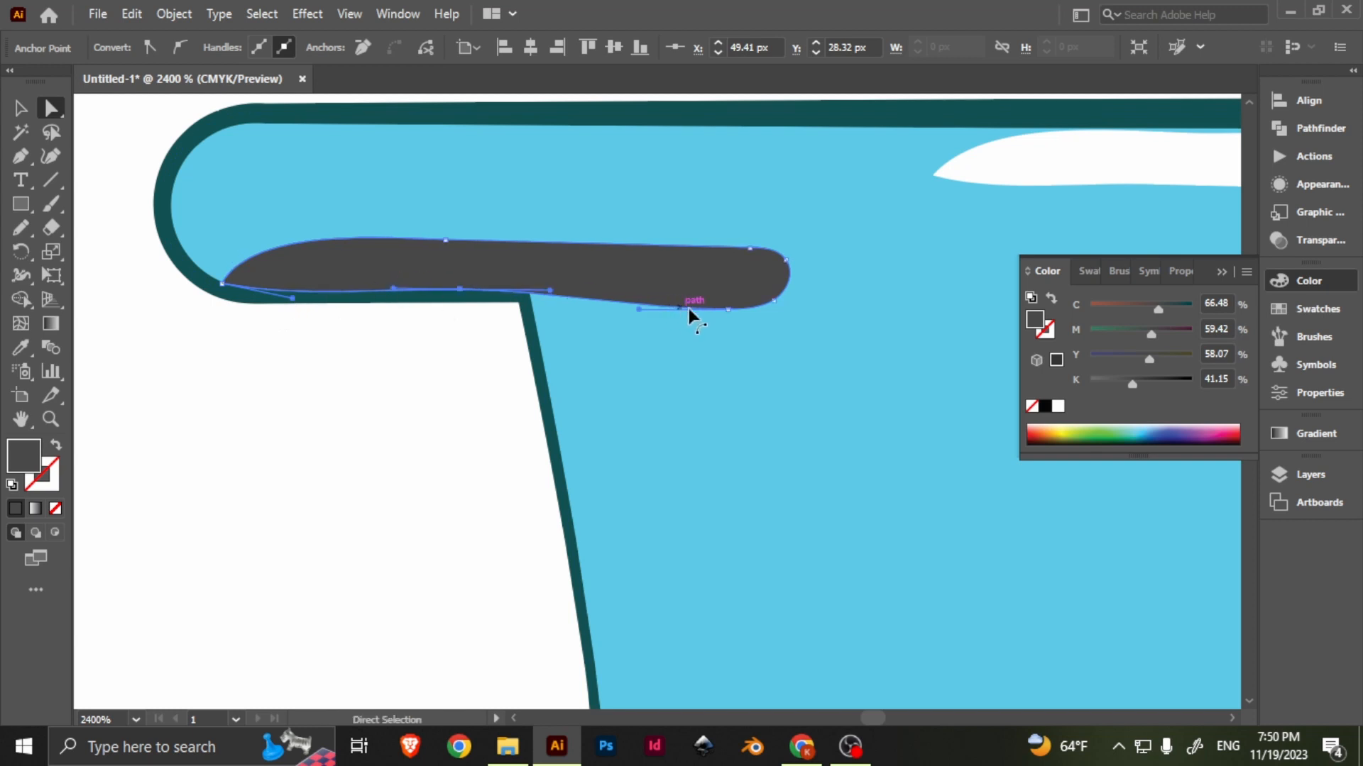
Taper the dark lip shape's right end to a long point, moving its anchors and deleting the extra one at the end.
drag(729, 310, 887, 282)
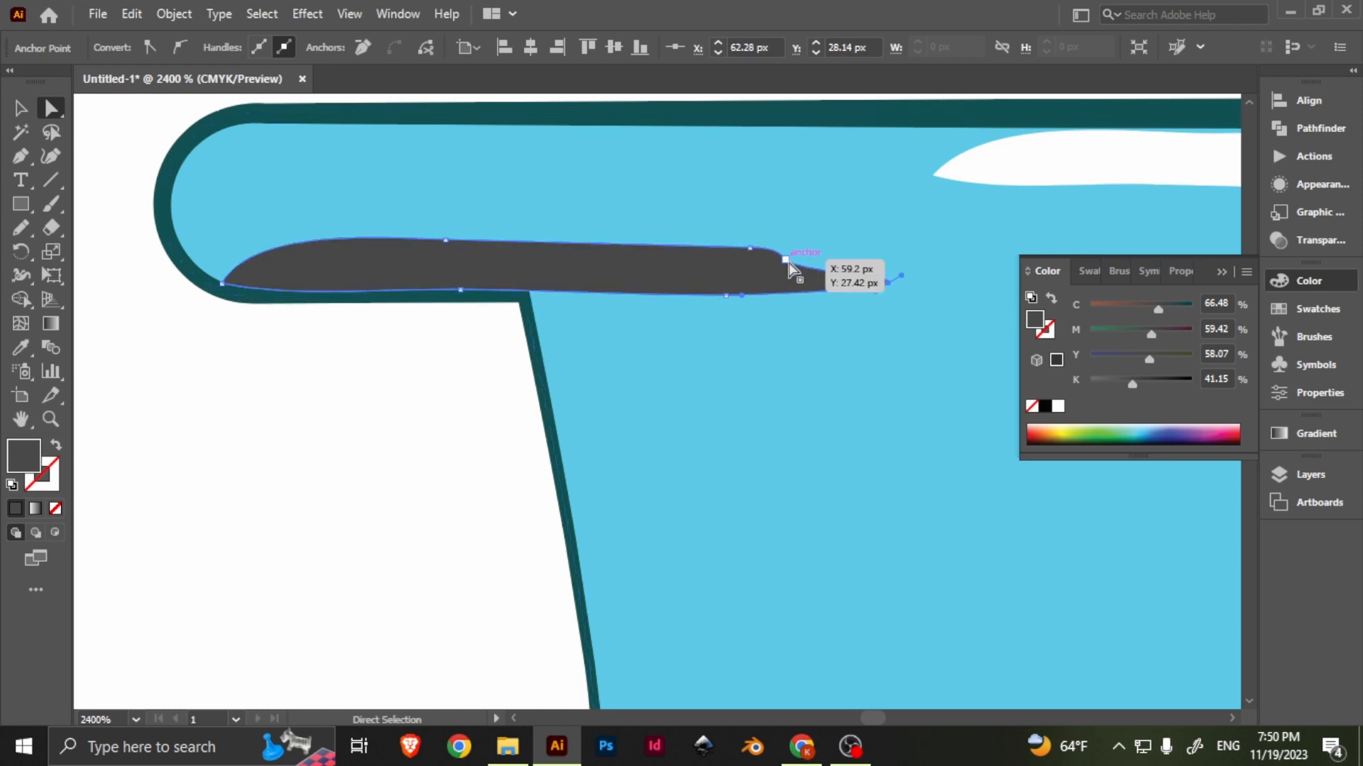
key(minus)
click(786, 260)
key(a)
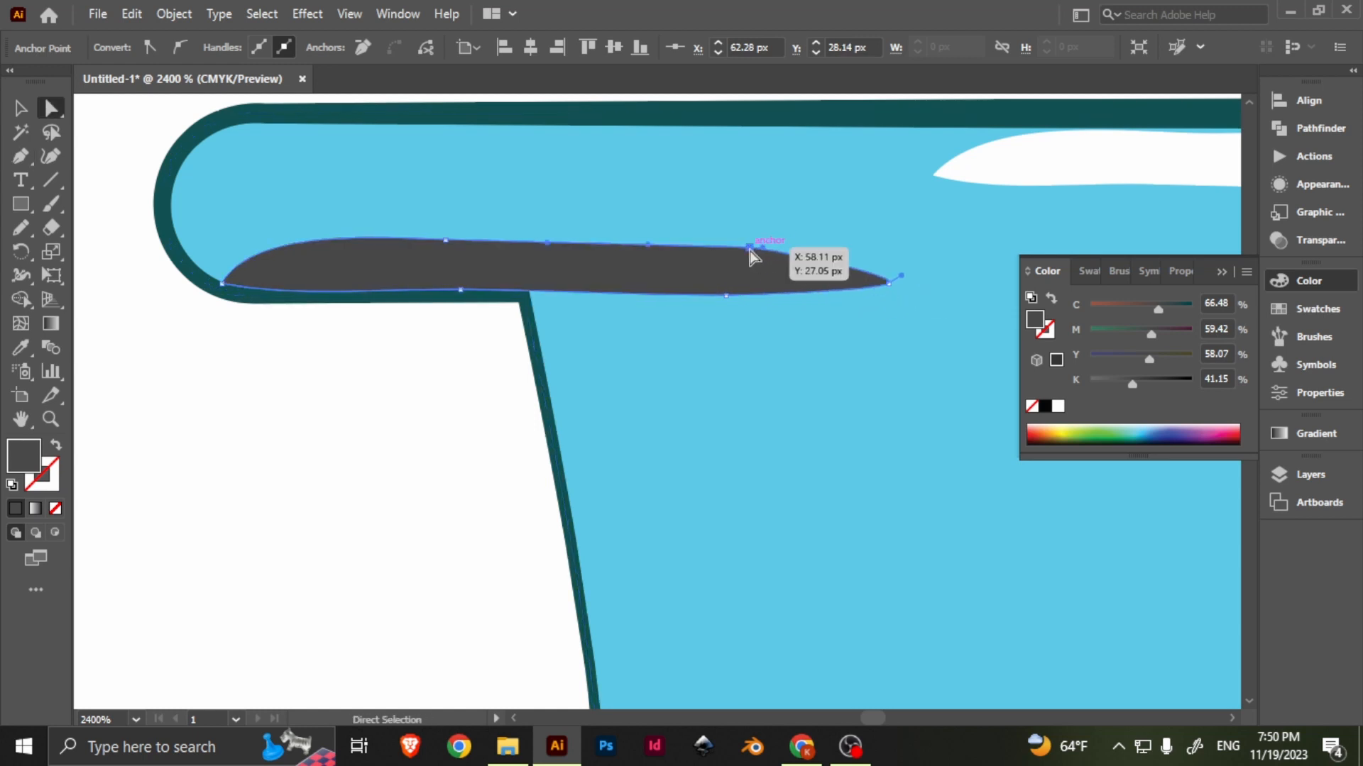
drag(749, 249, 707, 265)
key(ctrl+minus)
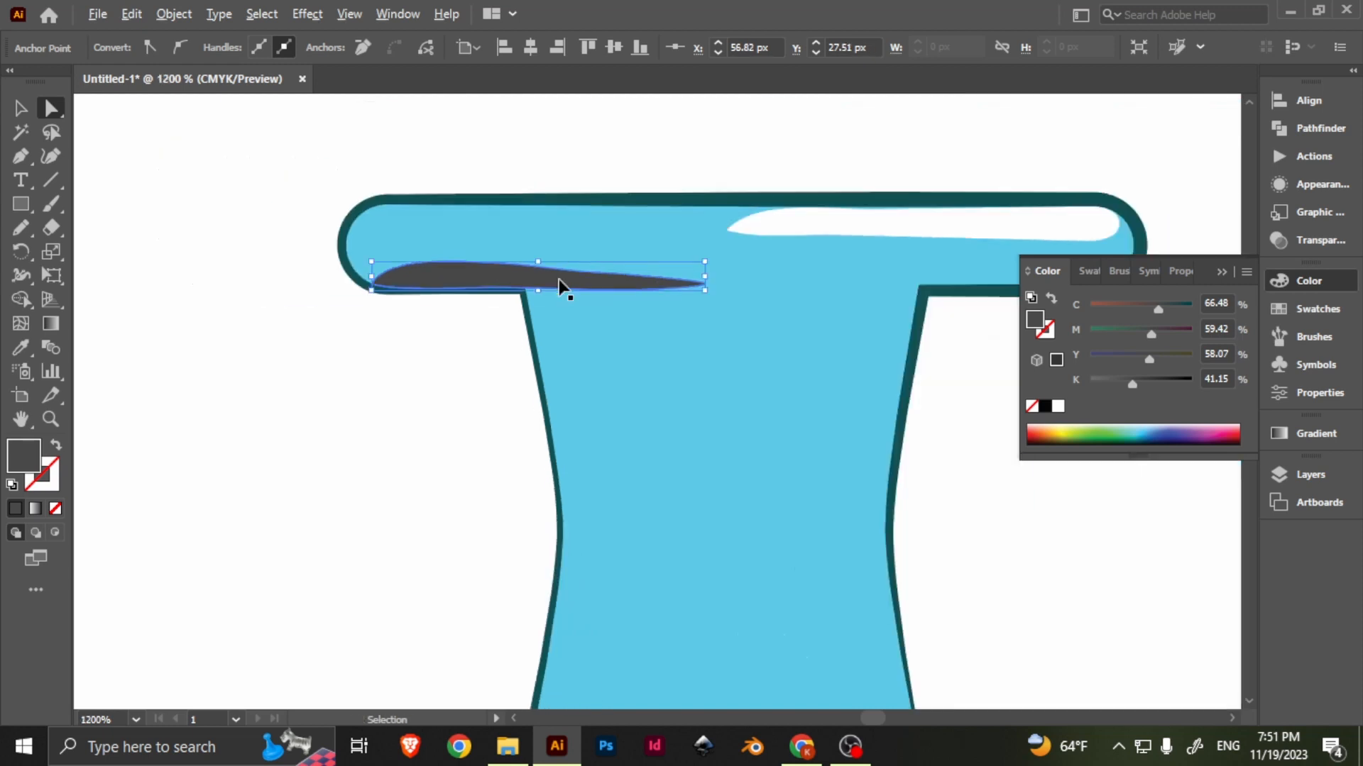
key(ctrl+minus)
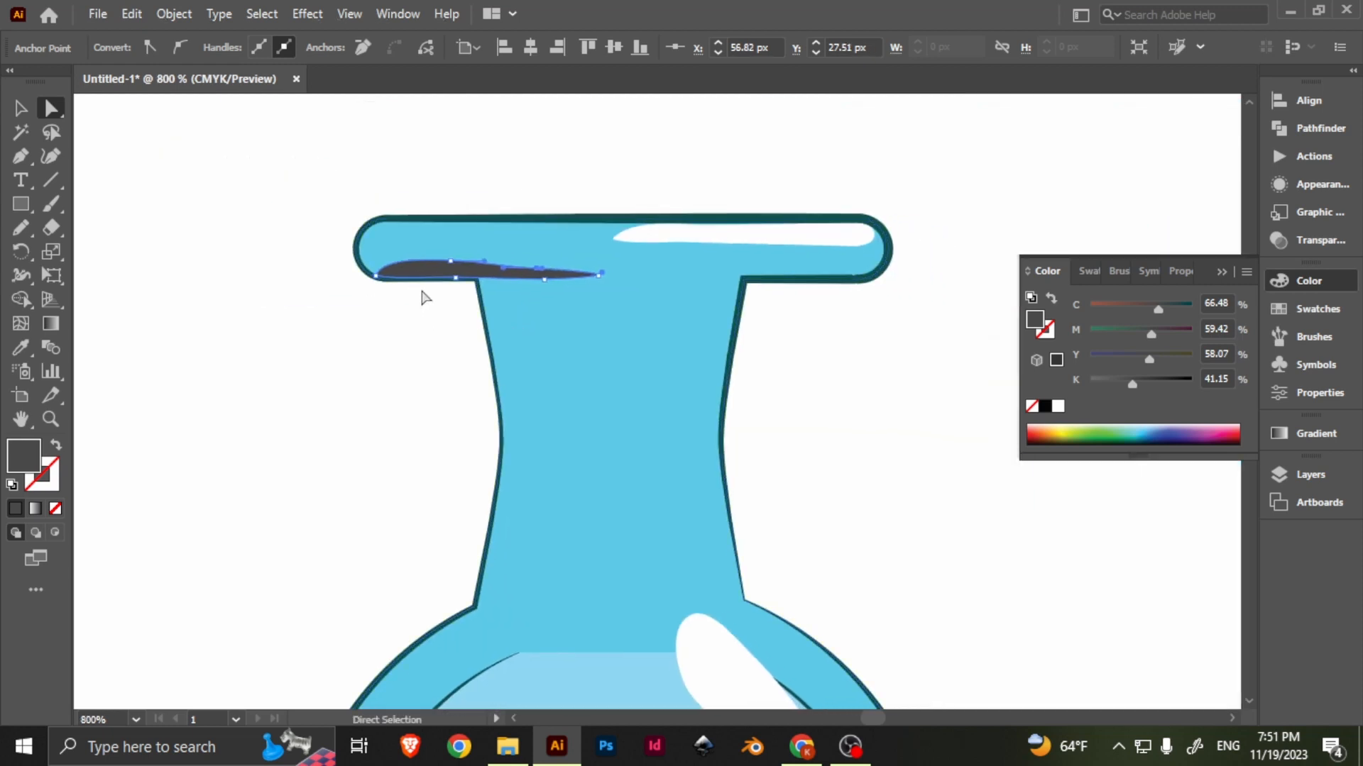
Give the lip shadow the flask outline's dark teal as fill, about C 91, M 49, Y 59, K 35, with no stroke.
key(i)
click(547, 228)
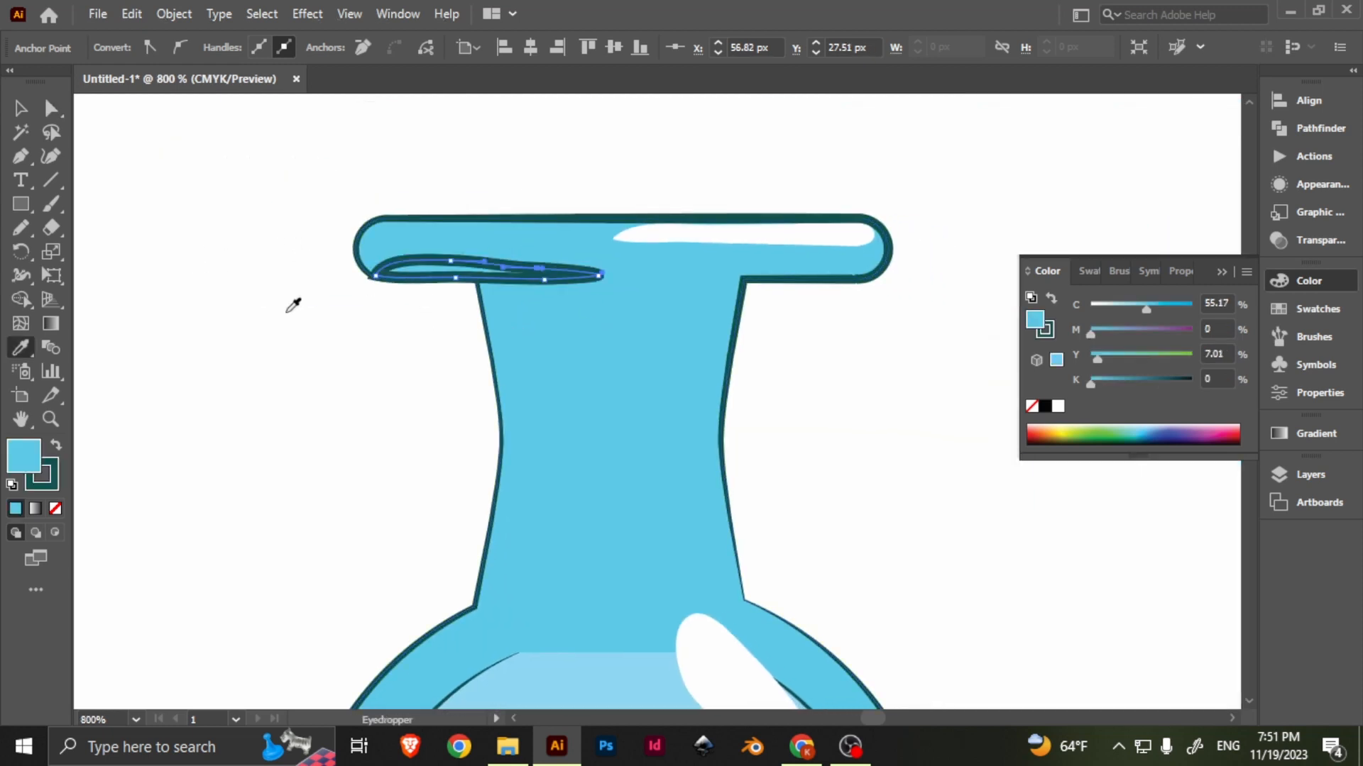
key(shift+x)
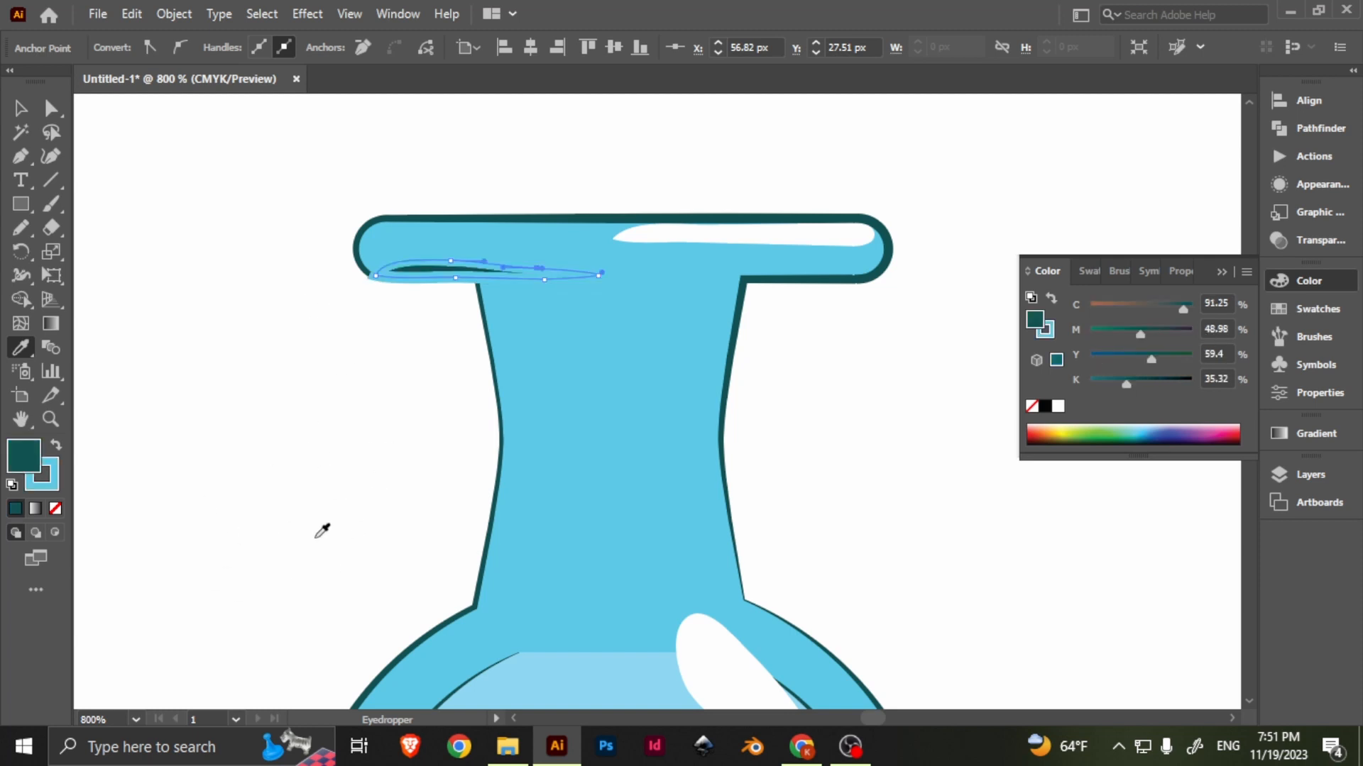
click(58, 465)
key(v)
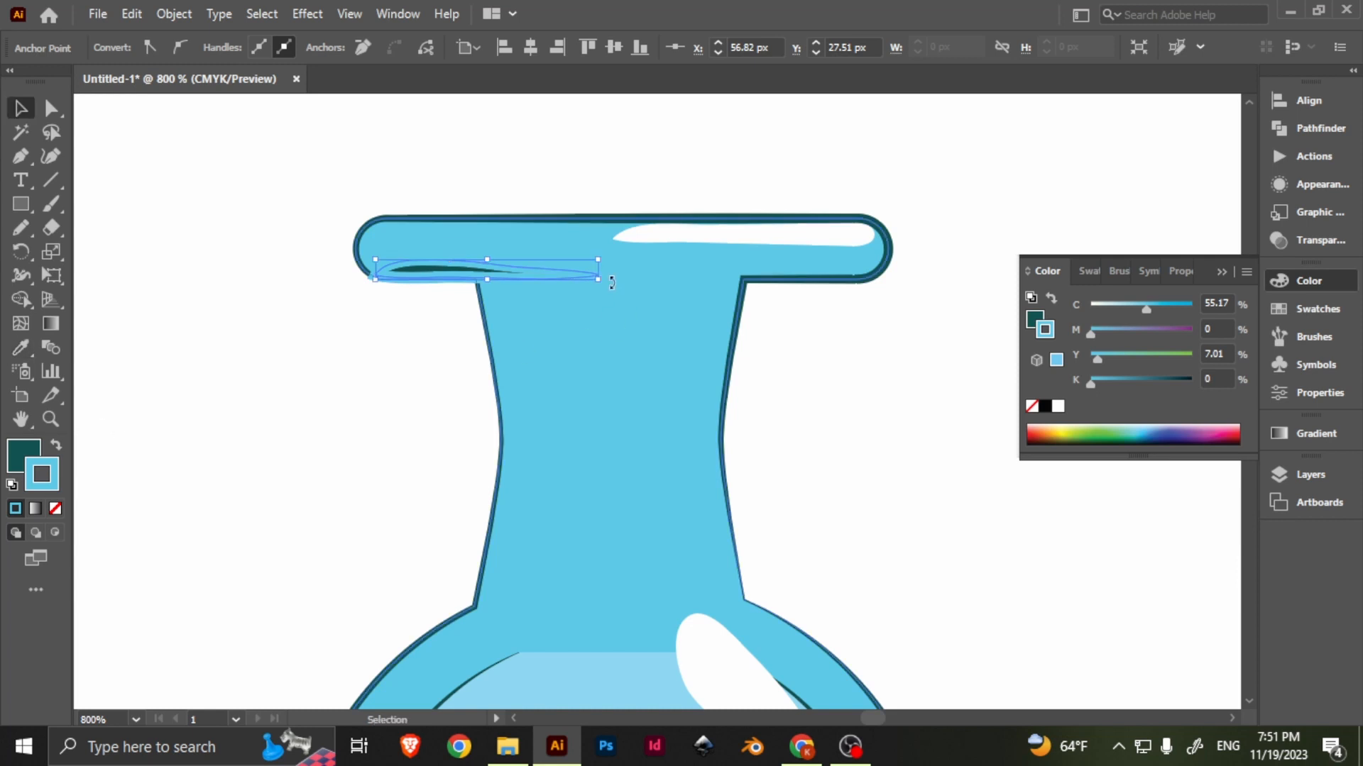
click(166, 45)
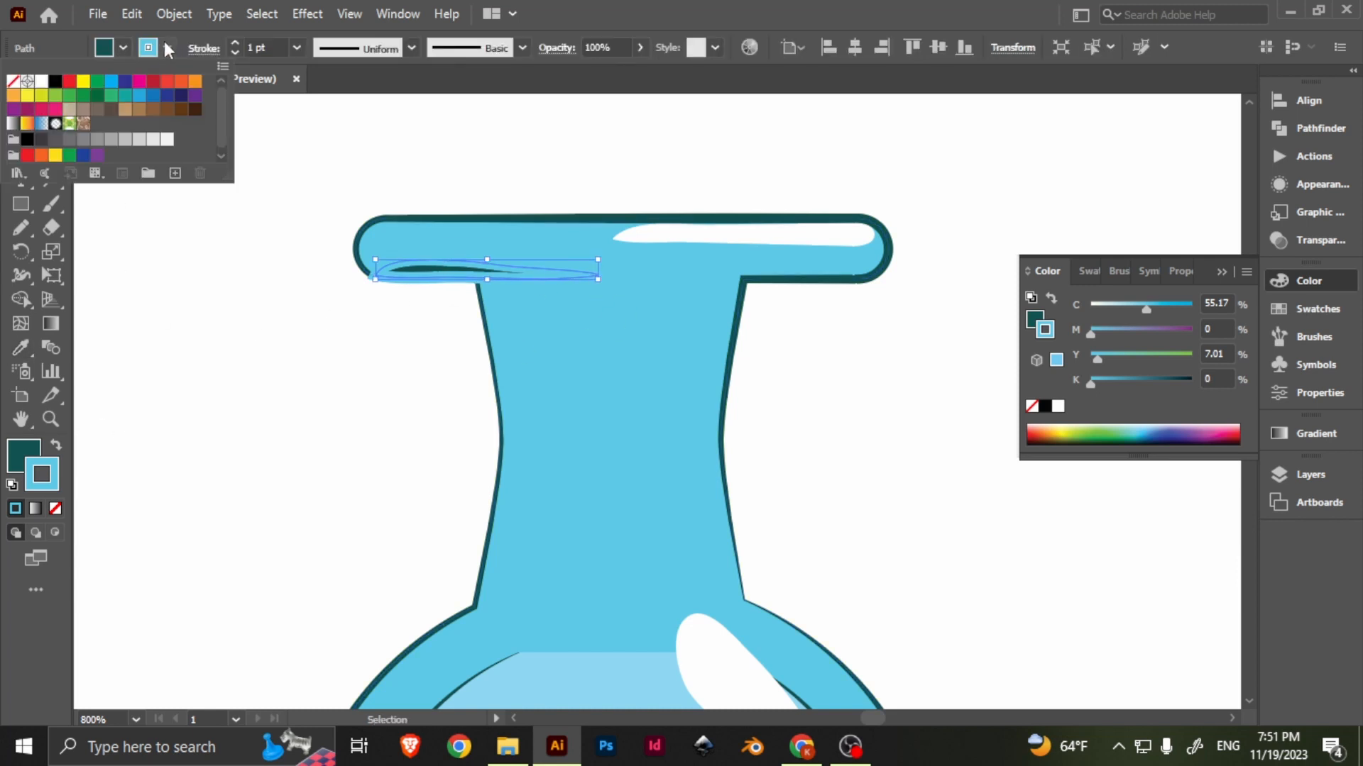
click(14, 83)
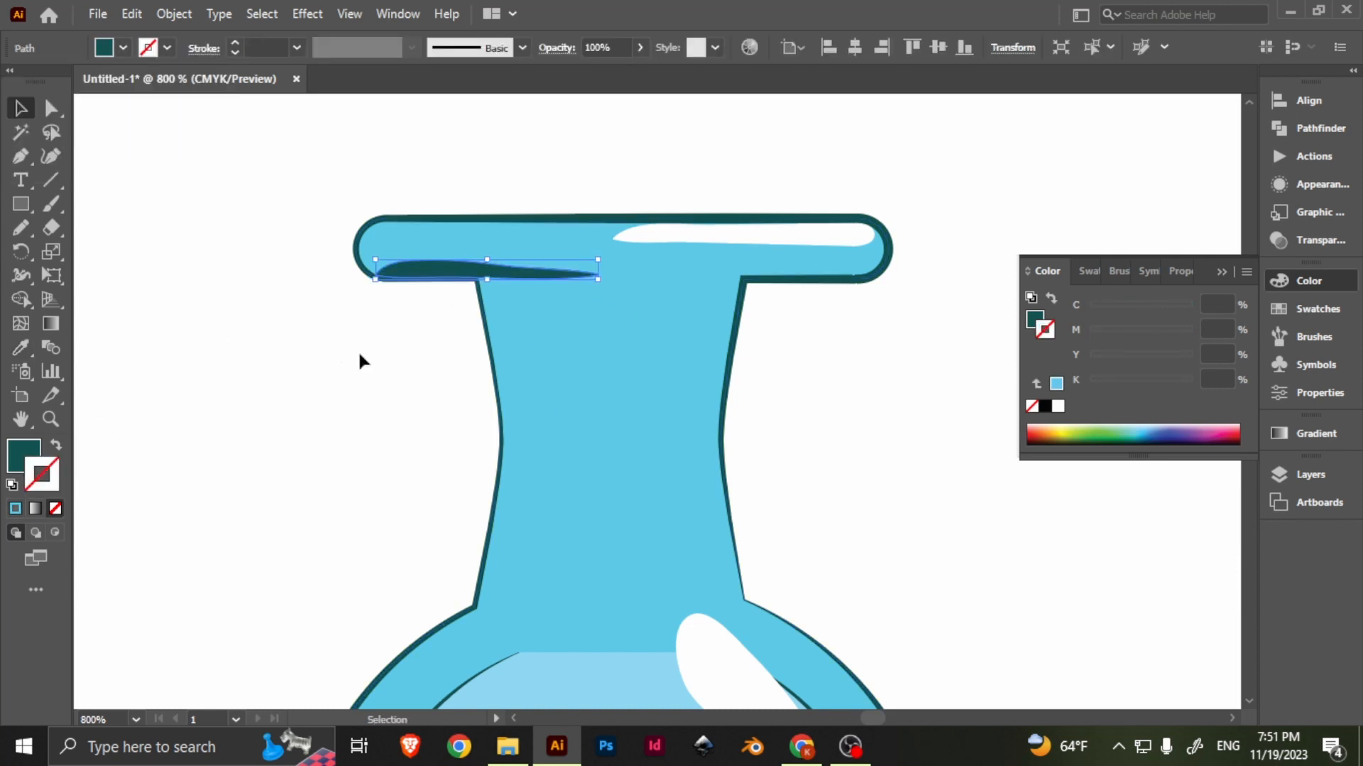
click(894, 406)
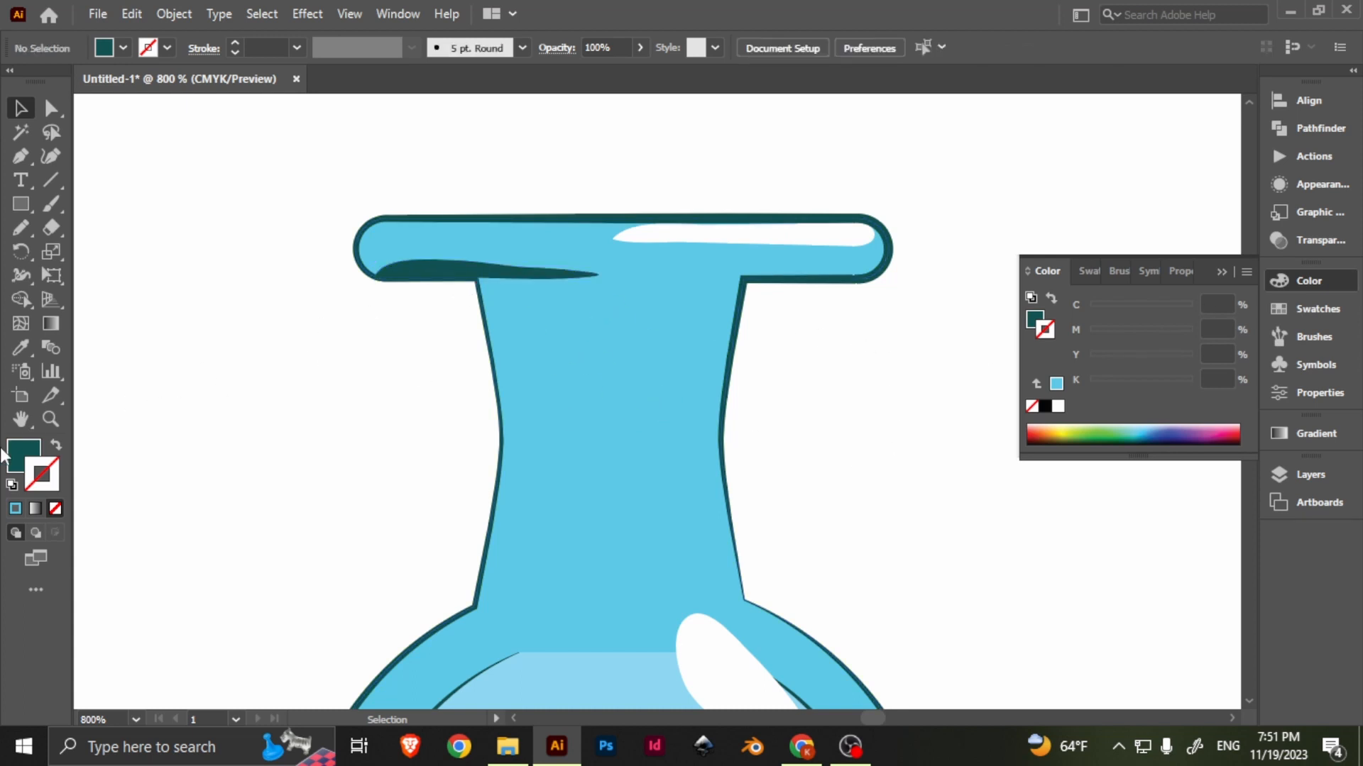
Draw a narrow dark teal shadow along the lower left side of the flask's neck with the Pencil tool.
click(25, 464)
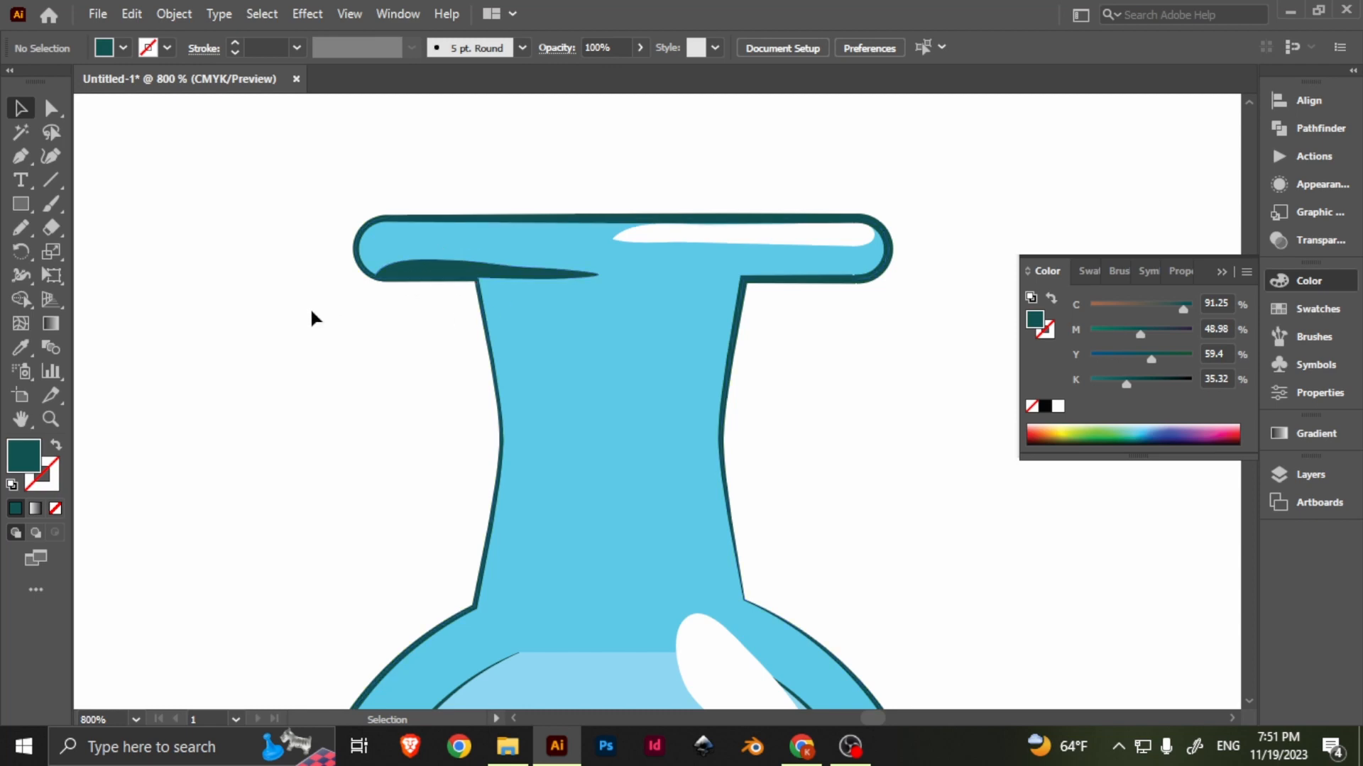
drag(391, 475, 340, 413)
scroll(509, 426, down, 2)
drag(677, 425, 630, 408)
scroll(483, 472, down, 1)
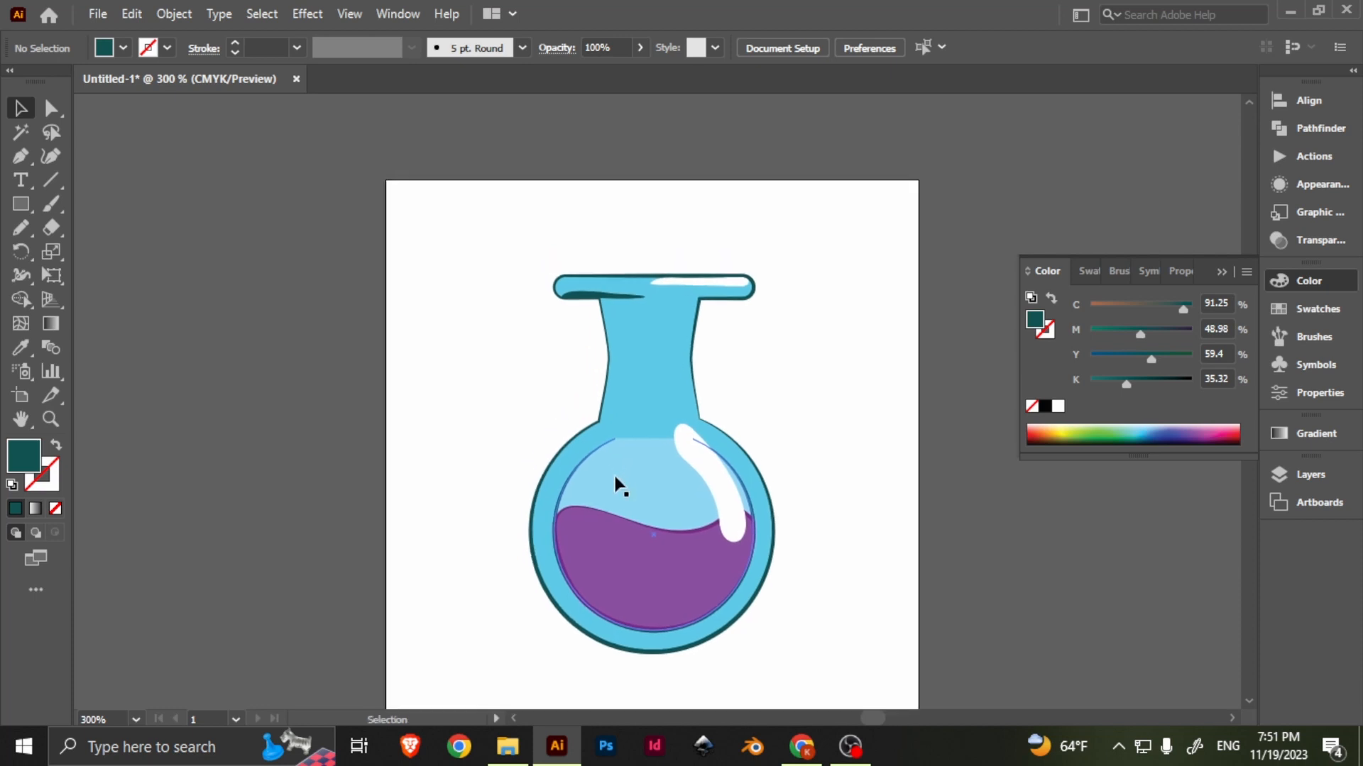
key(n)
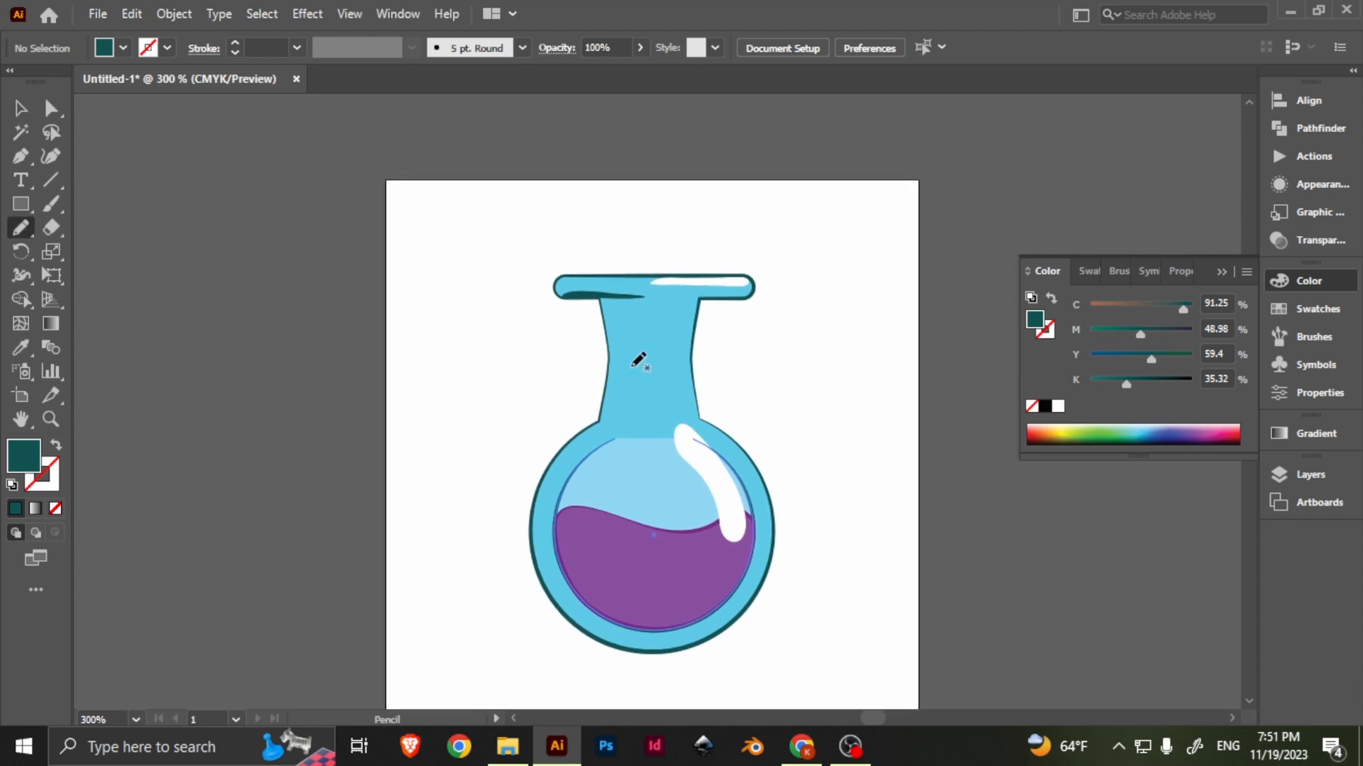
drag(611, 310, 621, 349)
drag(618, 419, 604, 402)
drag(614, 319, 612, 323)
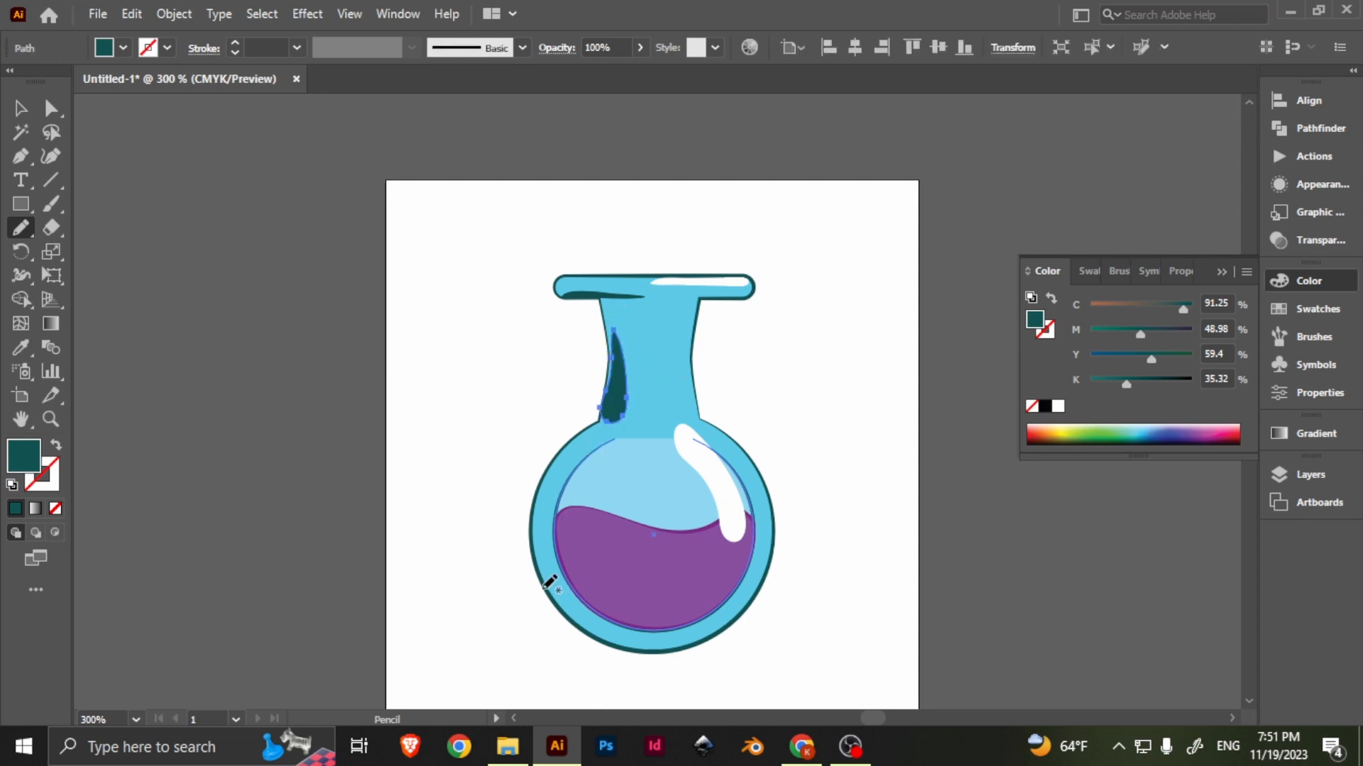
Draw a curved dark teal shadow along the bottom of the flask's bulb with the Pencil tool.
mouse_move(546, 586)
mouse_down()
mouse_move(628, 630)
mouse_move(729, 626)
mouse_move(659, 654)
mouse_move(552, 593)
mouse_up()
scroll(692, 625, up, 1)
mouse_move(692, 626)
mouse_down()
mouse_move(718, 476)
mouse_move(700, 493)
mouse_up()
key(v)
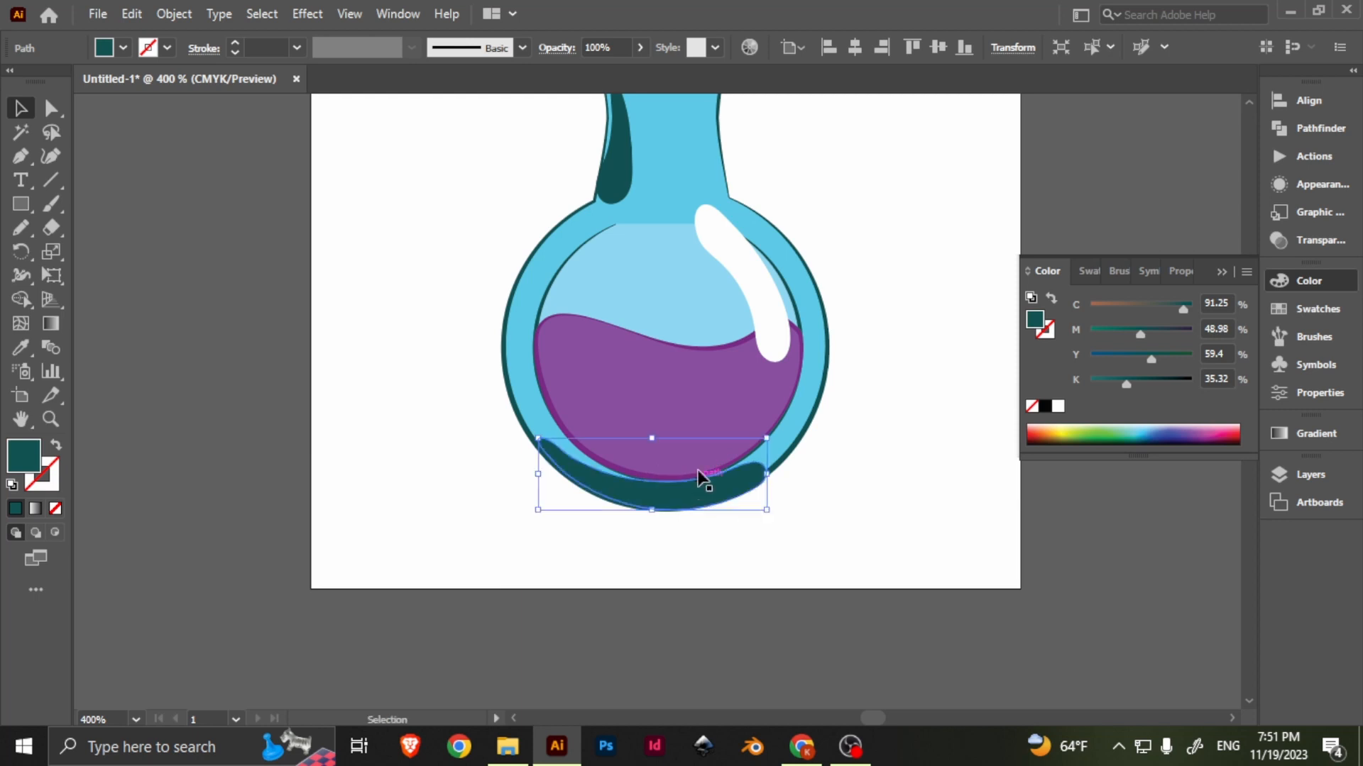
click(851, 435)
scroll(827, 420, down, 1)
drag(827, 419, 724, 477)
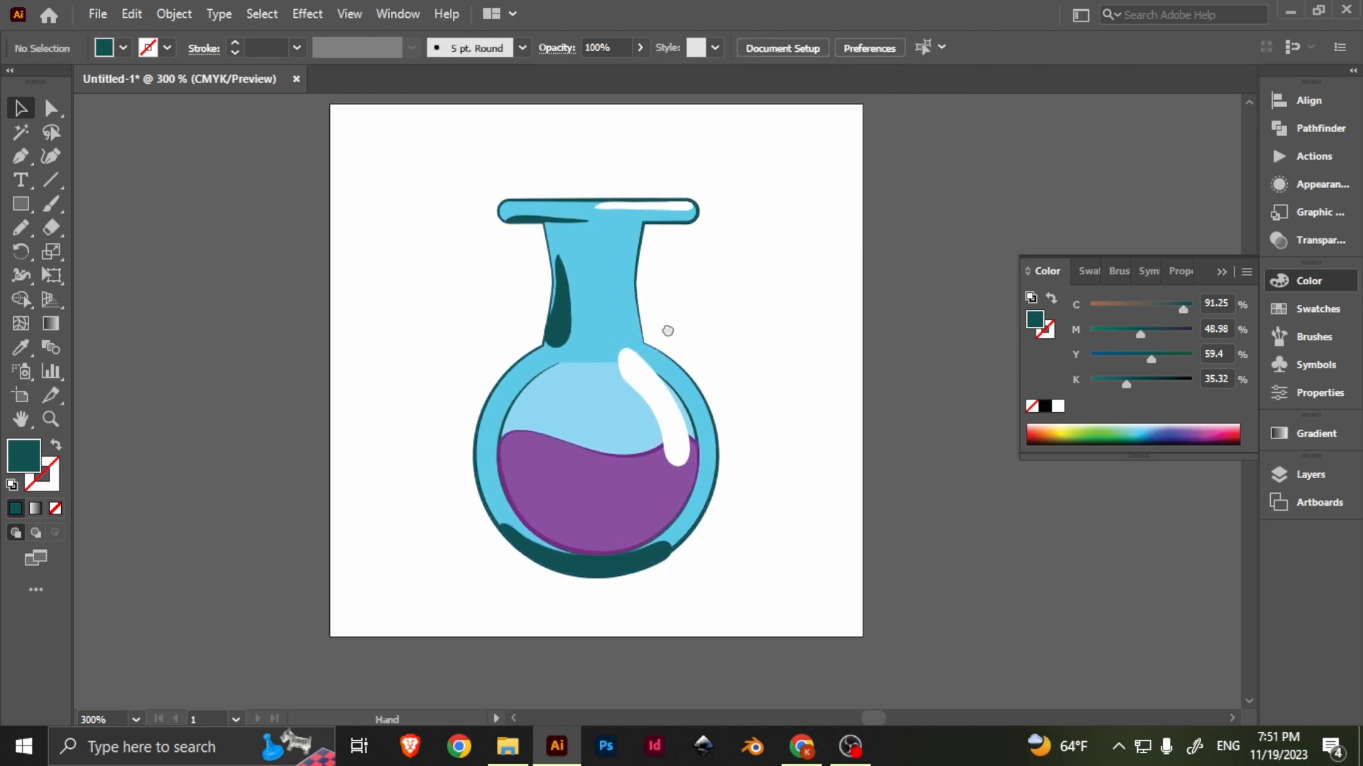
drag(667, 331, 652, 414)
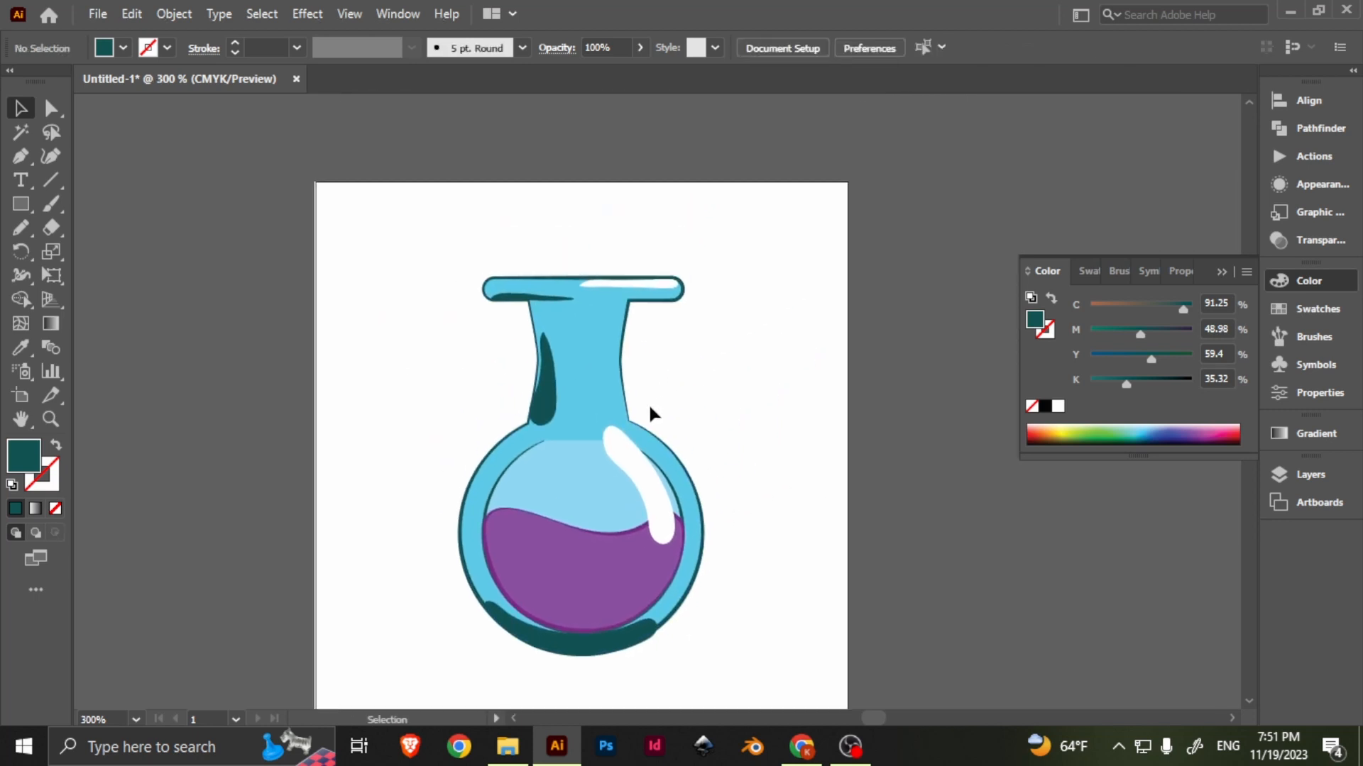
Draw a small white highlight without stroke on the upper right of the flask's neck, reusing the bulb highlight's appearance.
click(624, 433)
click(721, 361)
key(n)
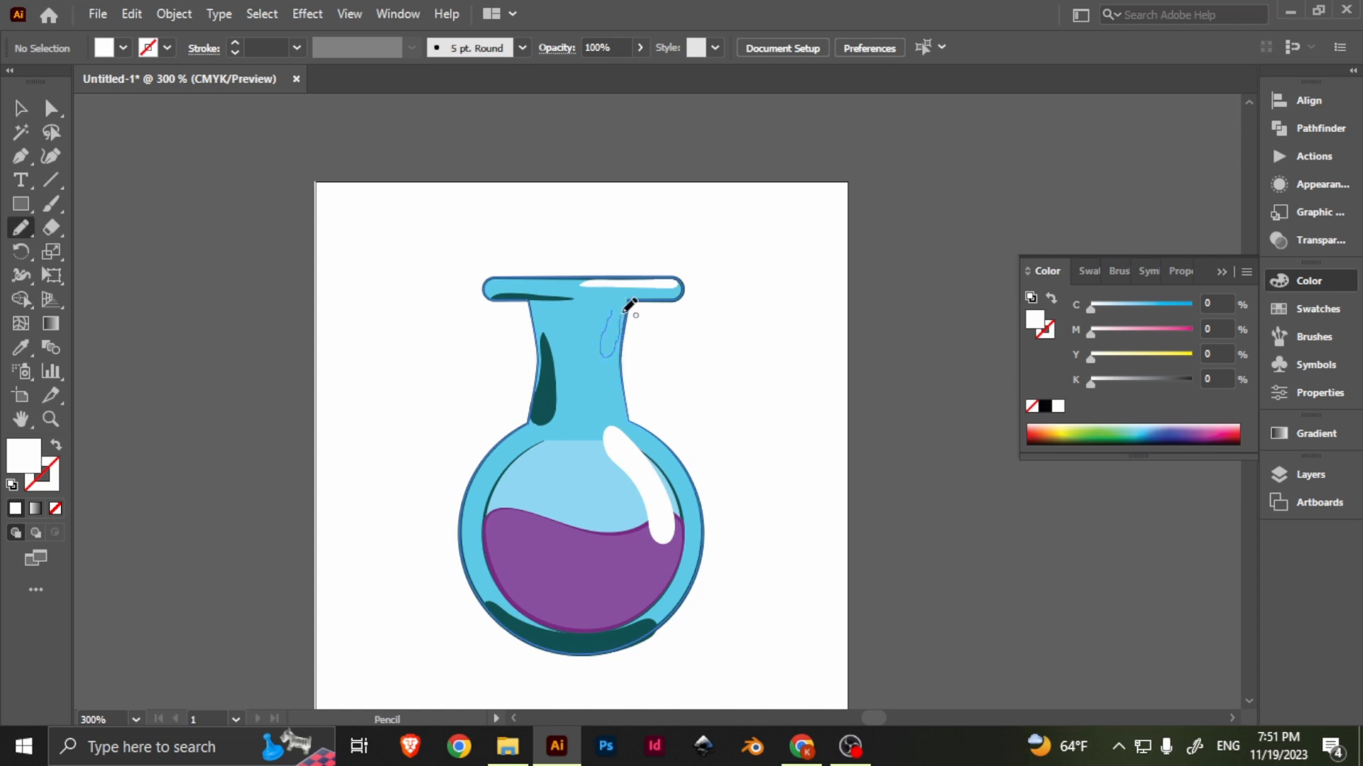
drag(619, 305, 616, 308)
key(a)
click(718, 346)
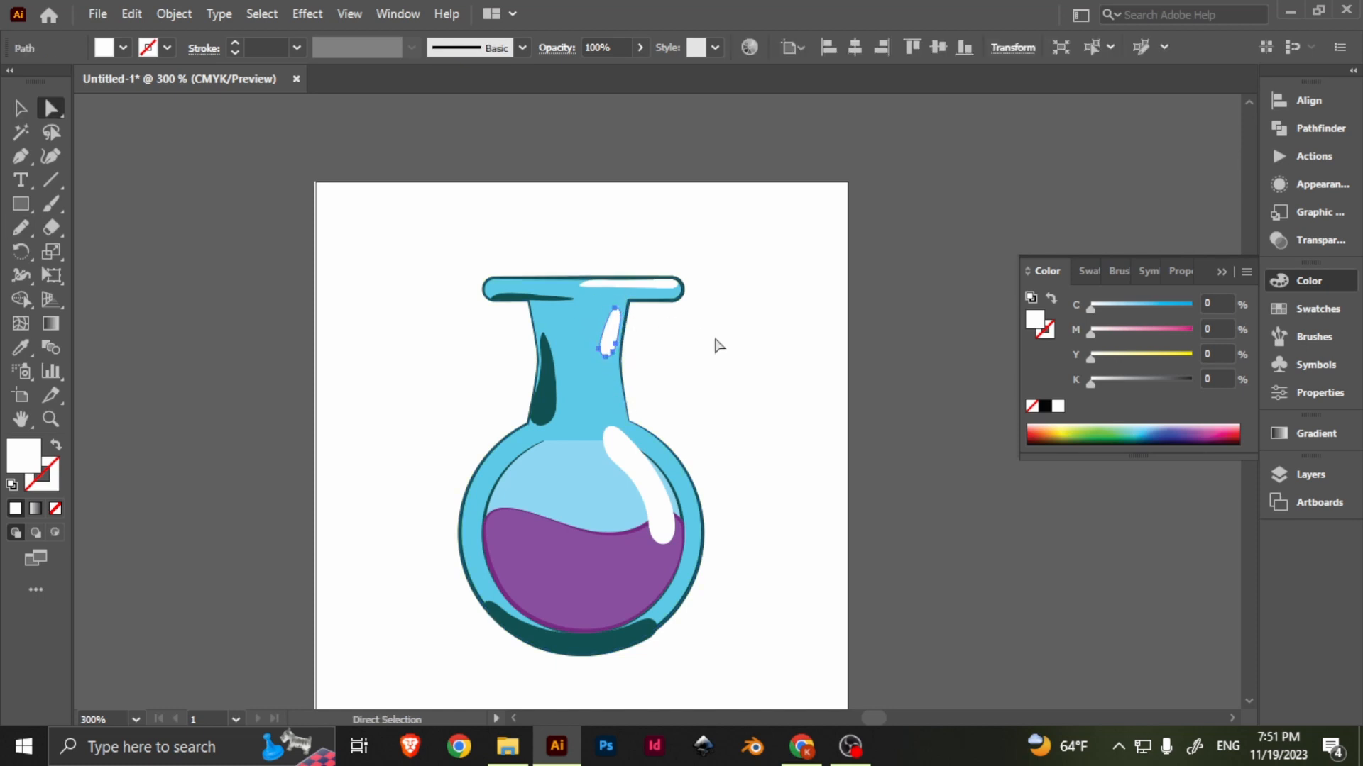
scroll(755, 423, down, 1)
drag(750, 427, 719, 409)
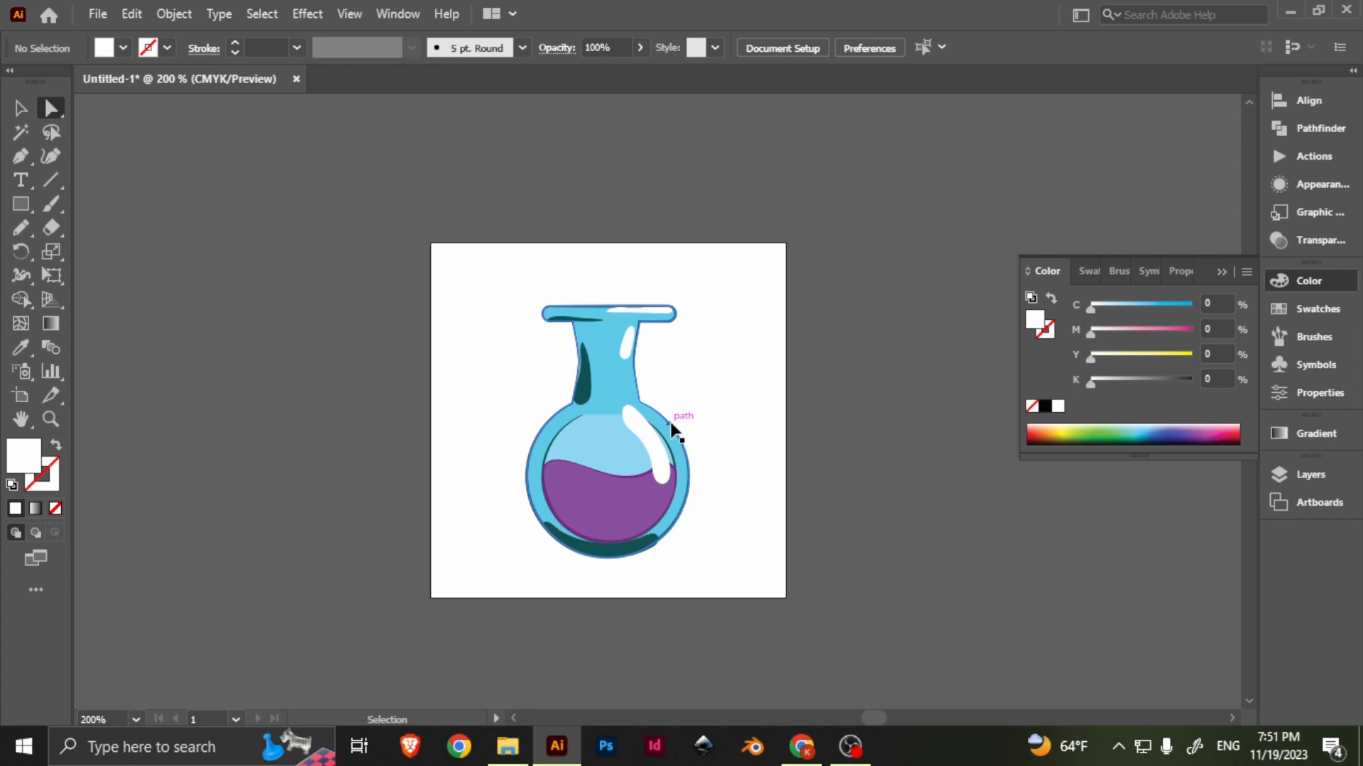
Save the document as Untitled-1.ai in the Vectors folder with the default Illustrator 2020 options.
click(98, 15)
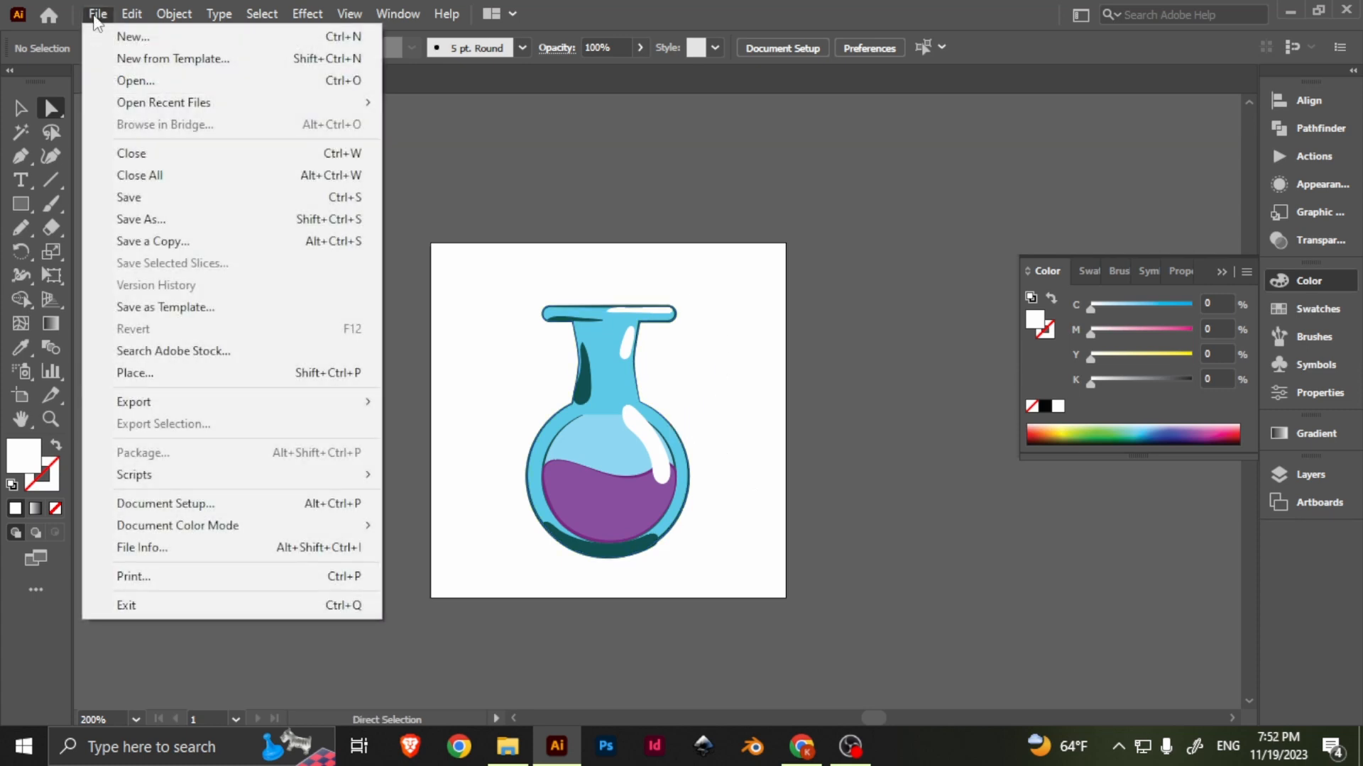
click(446, 171)
key(ctrl+s)
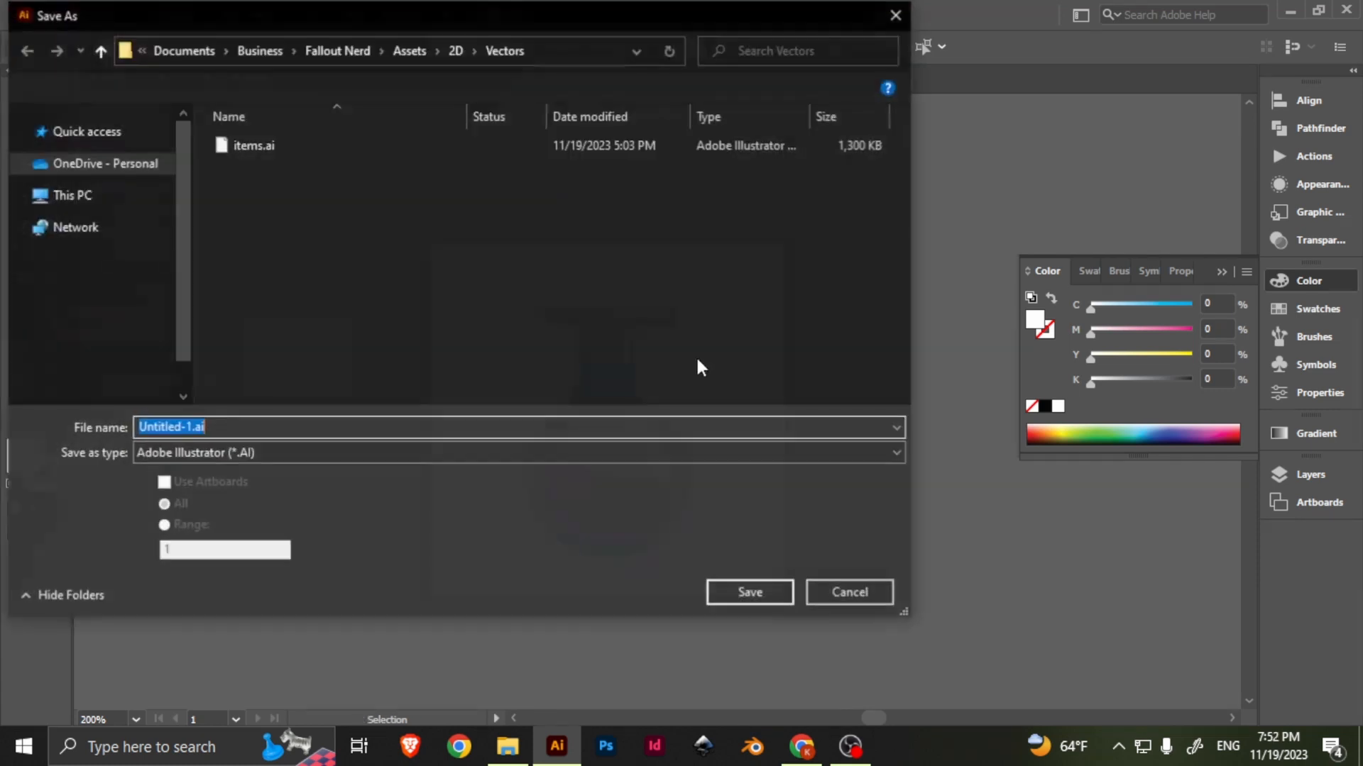
click(744, 590)
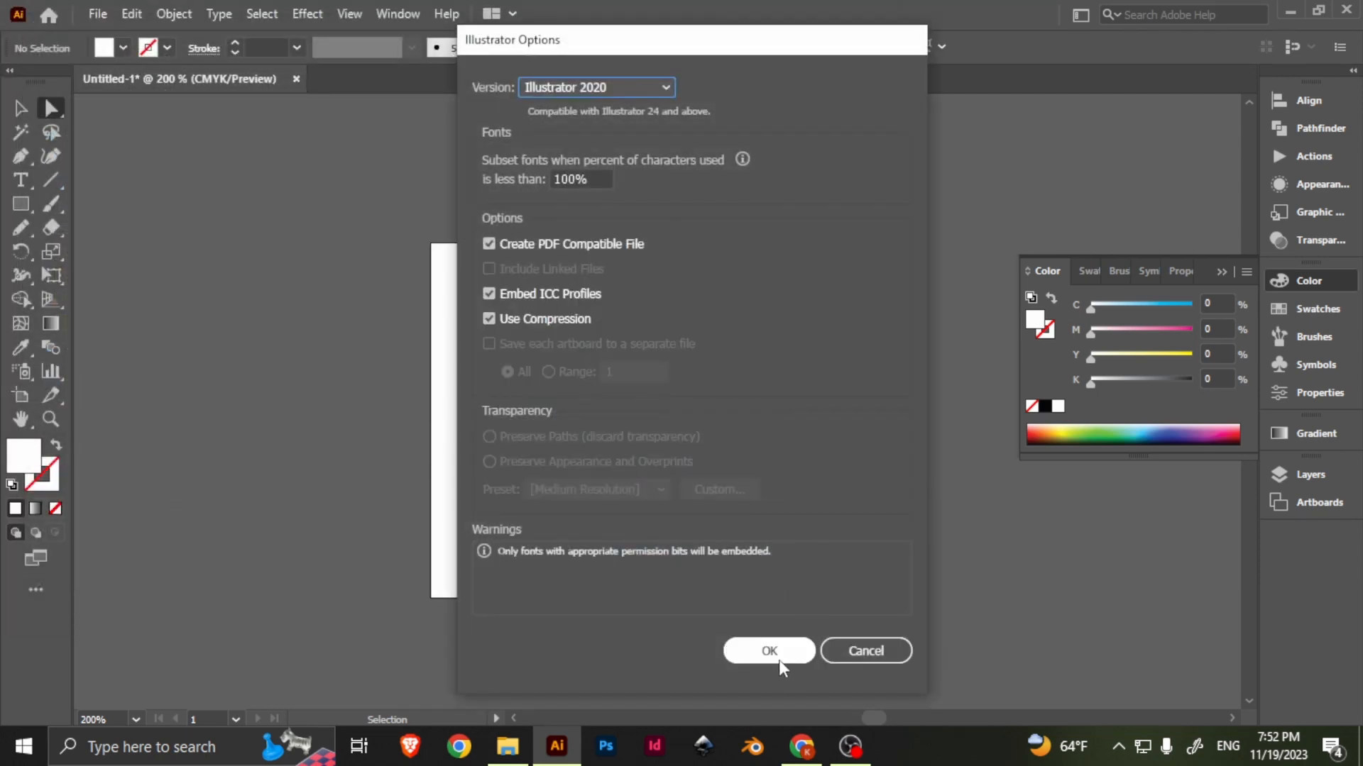
click(770, 651)
Export the artwork as Untitled-1.png in PNG format to the Vectors folder.
click(97, 14)
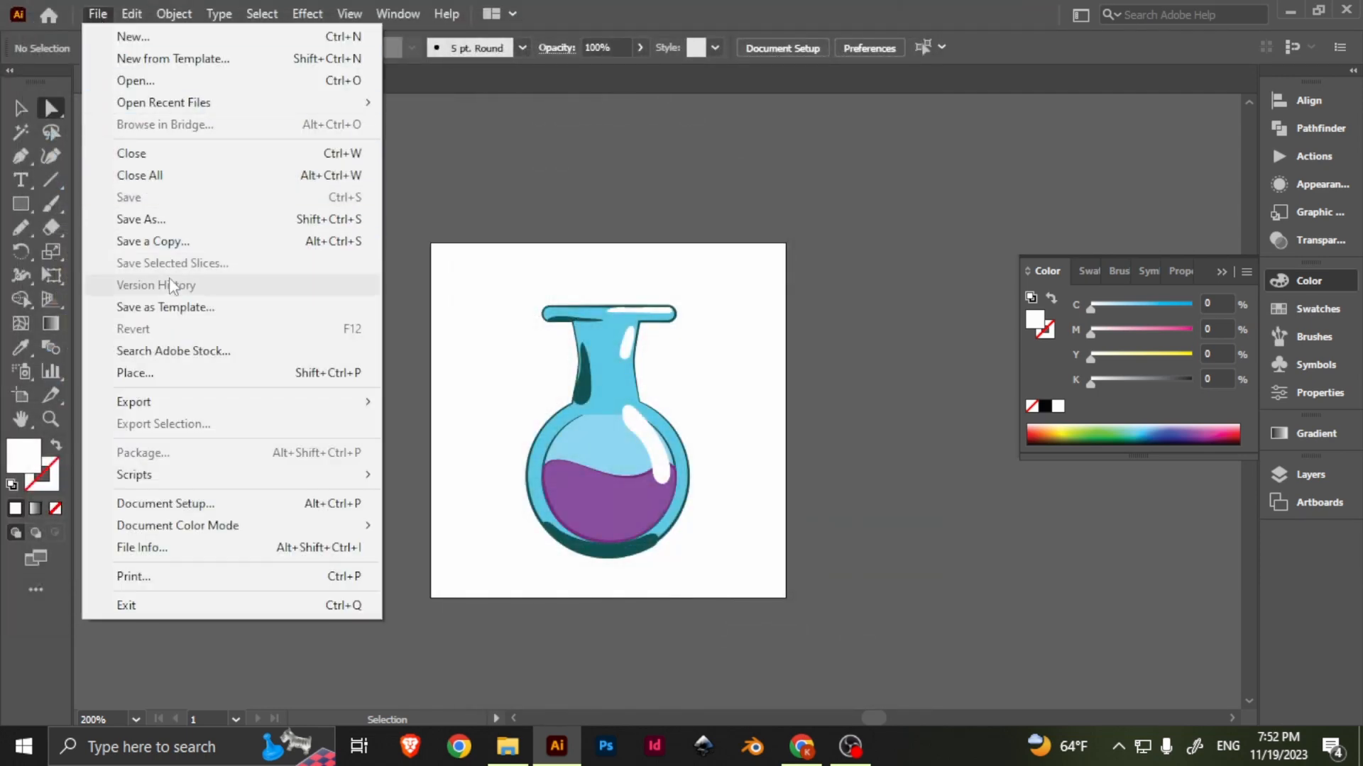
mouse_move(182, 402)
click(426, 429)
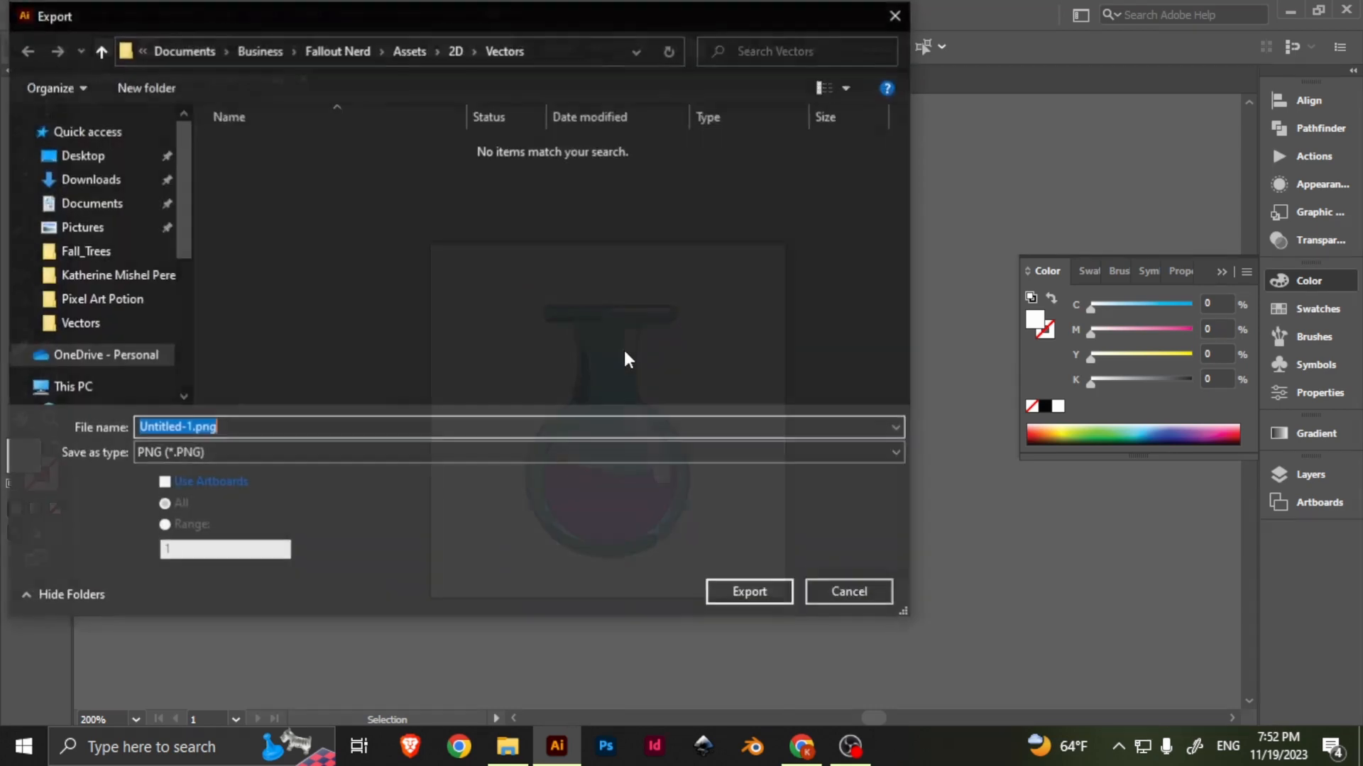
click(764, 589)
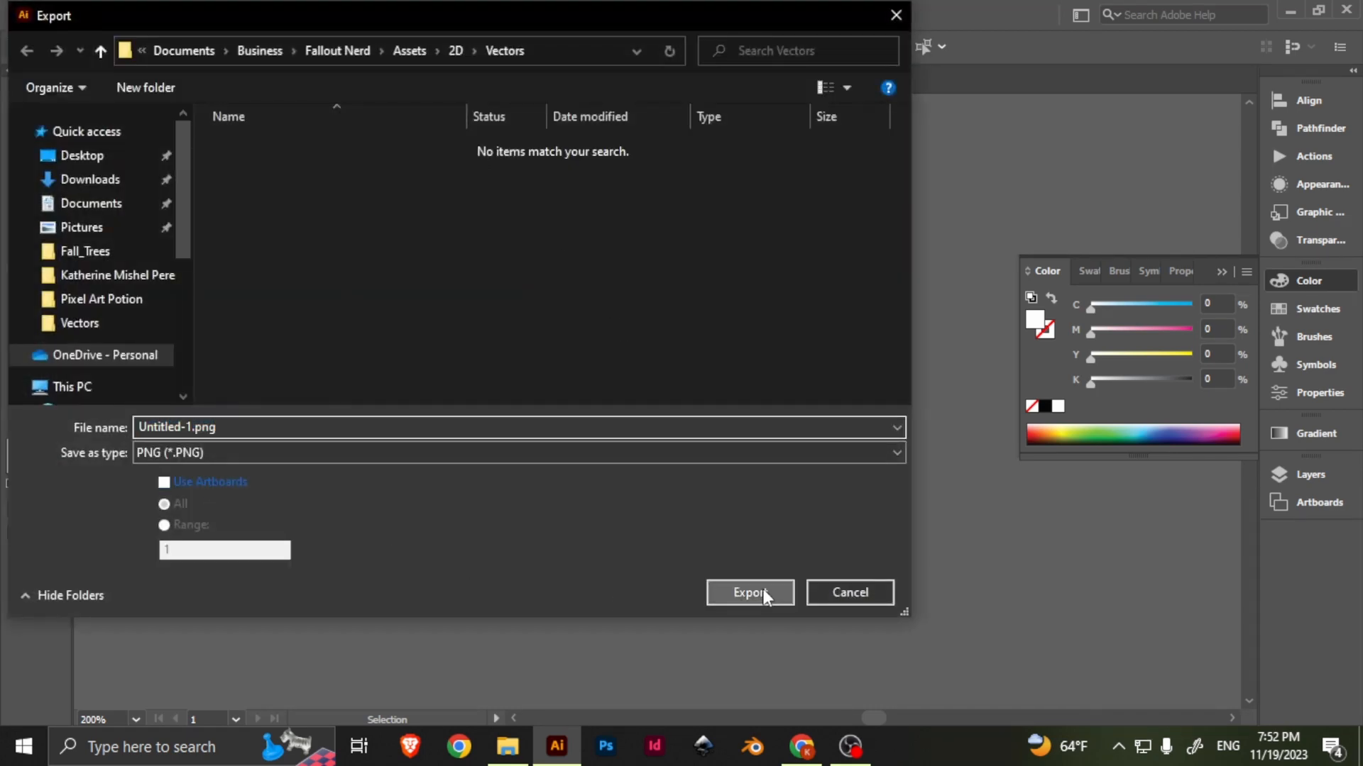
click(697, 586)
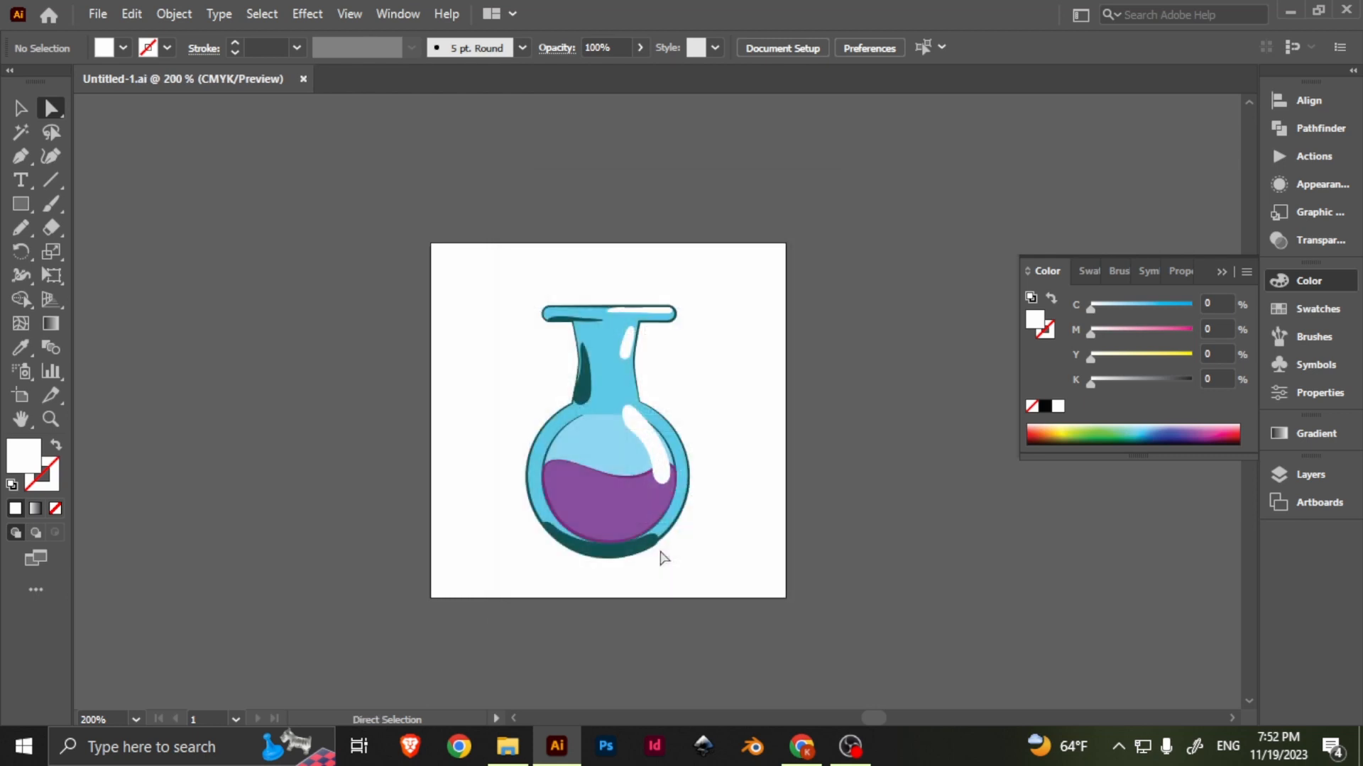
Switch to Photoshop and open the exported flask image Untitled-1.png.
click(602, 754)
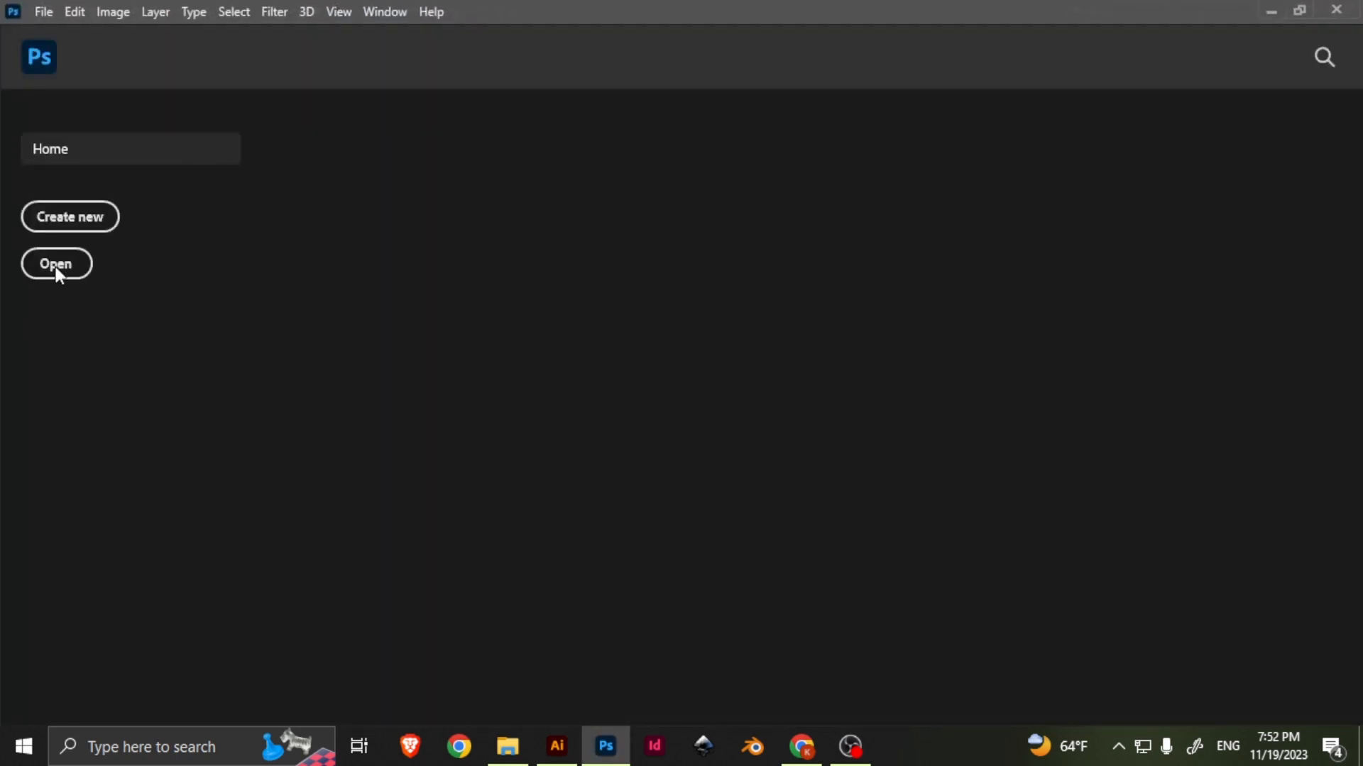
click(79, 267)
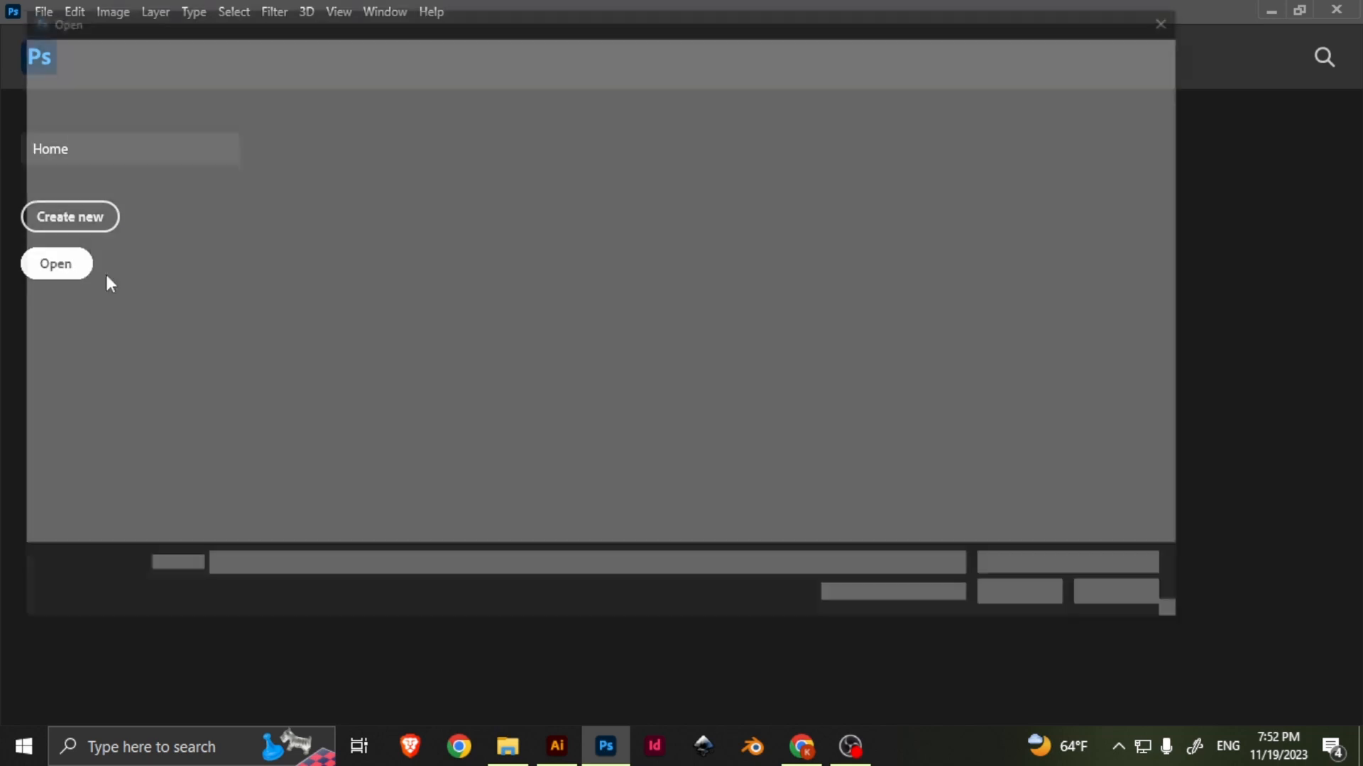
double_click(227, 186)
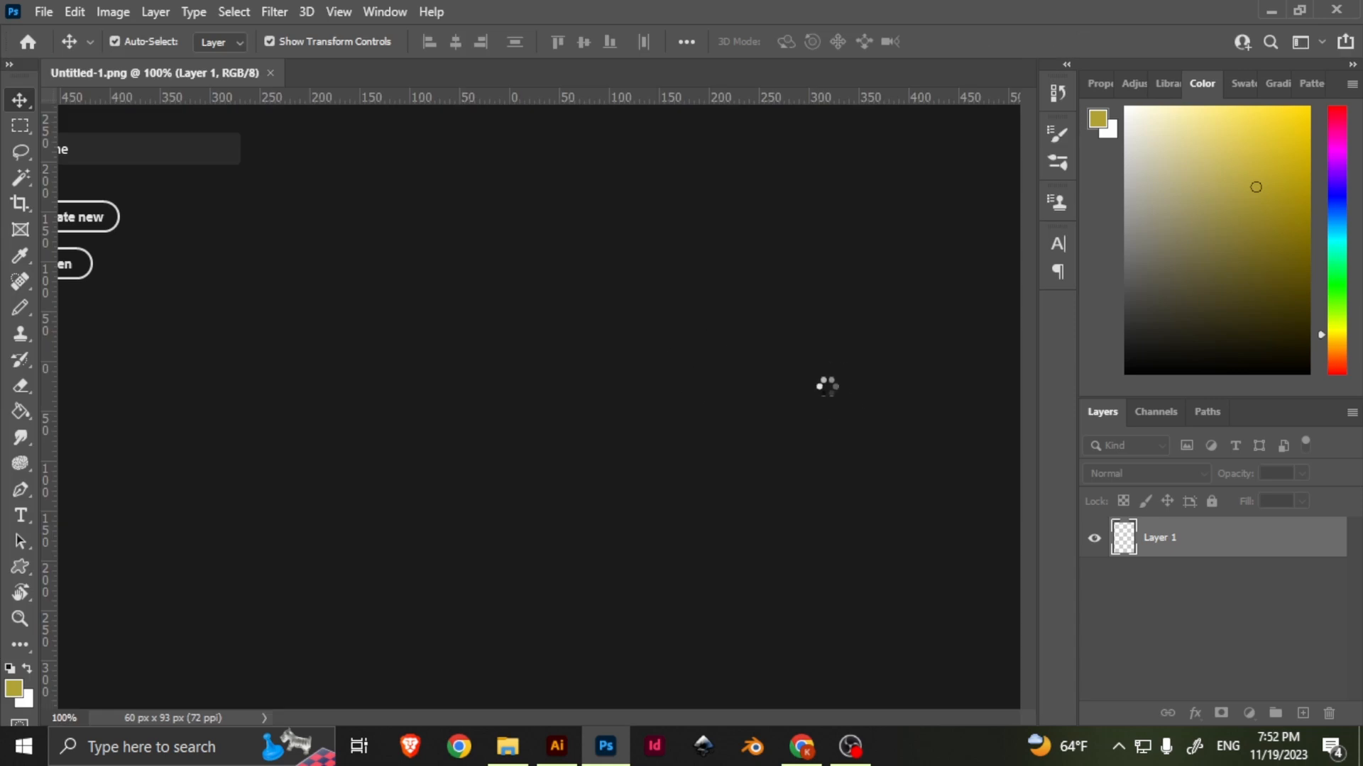
Duplicate the flask layer and hide the original Layer 1.
scroll(545, 399, up, 5)
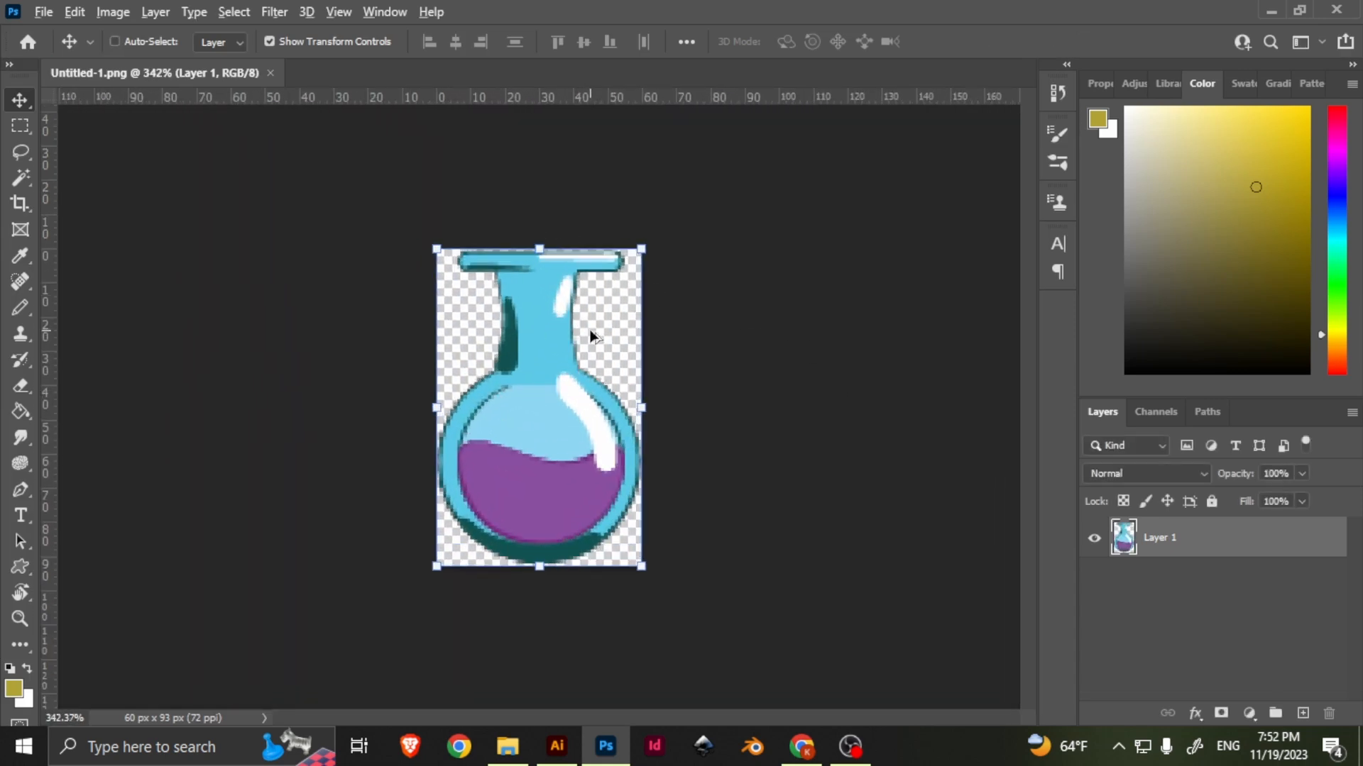
scroll(589, 329, up, 1)
scroll(600, 373, down, 3)
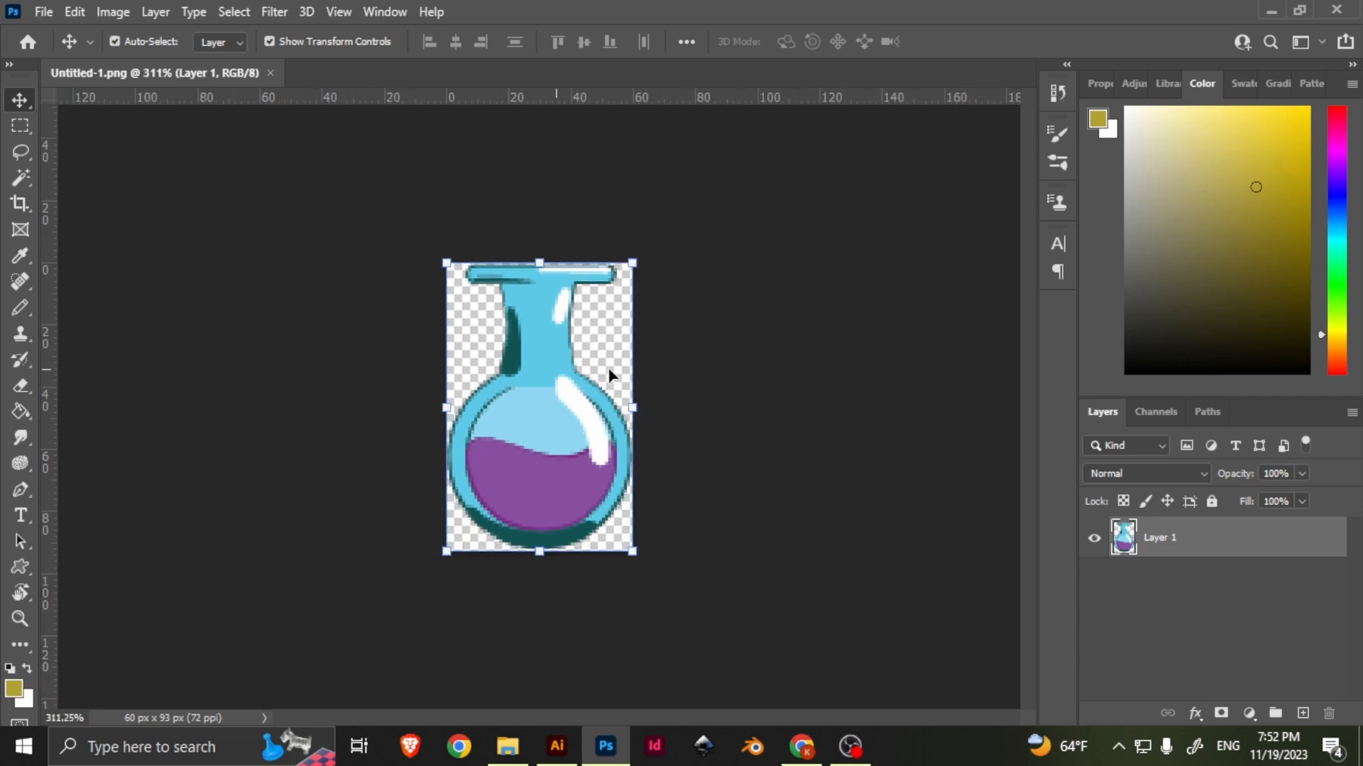
scroll(581, 403, up, 1)
scroll(582, 403, up, 3)
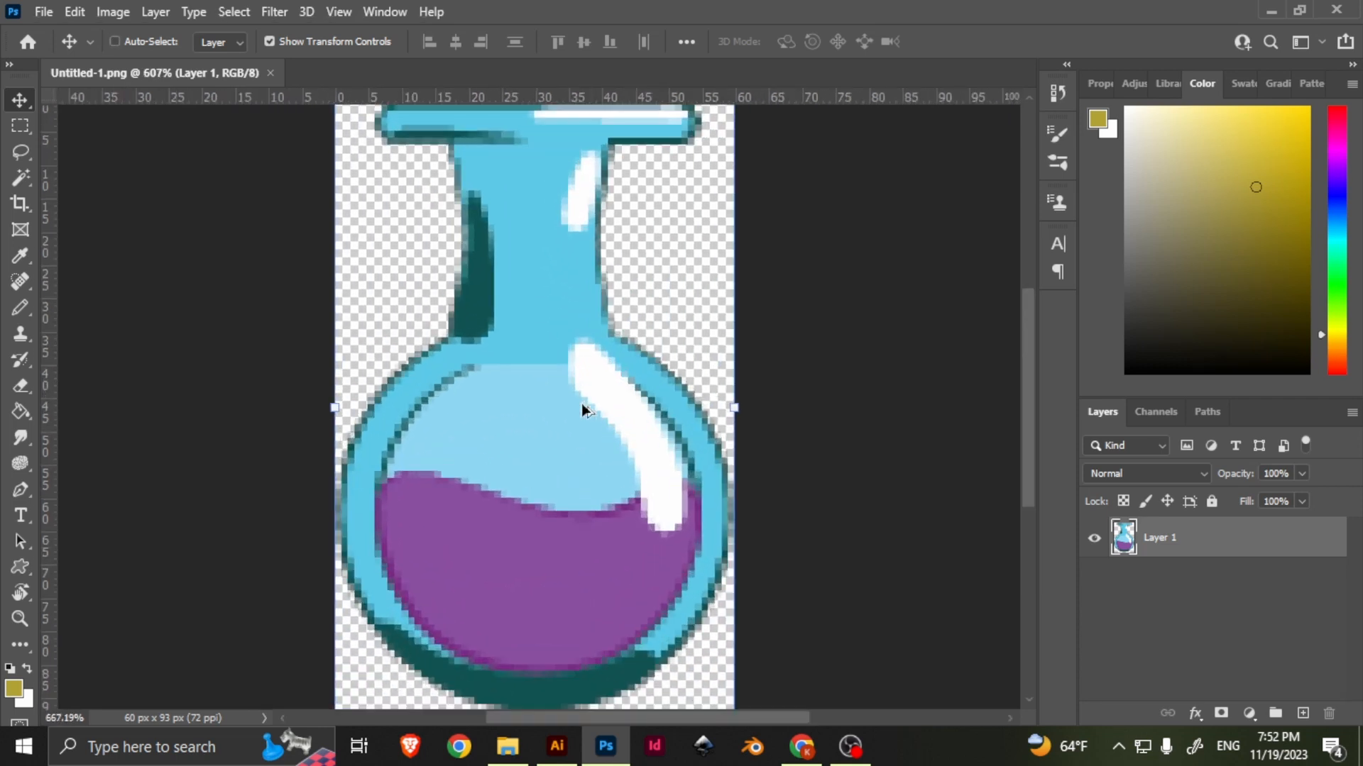
scroll(582, 403, down, 4)
scroll(582, 404, down, 1)
key(ctrl)
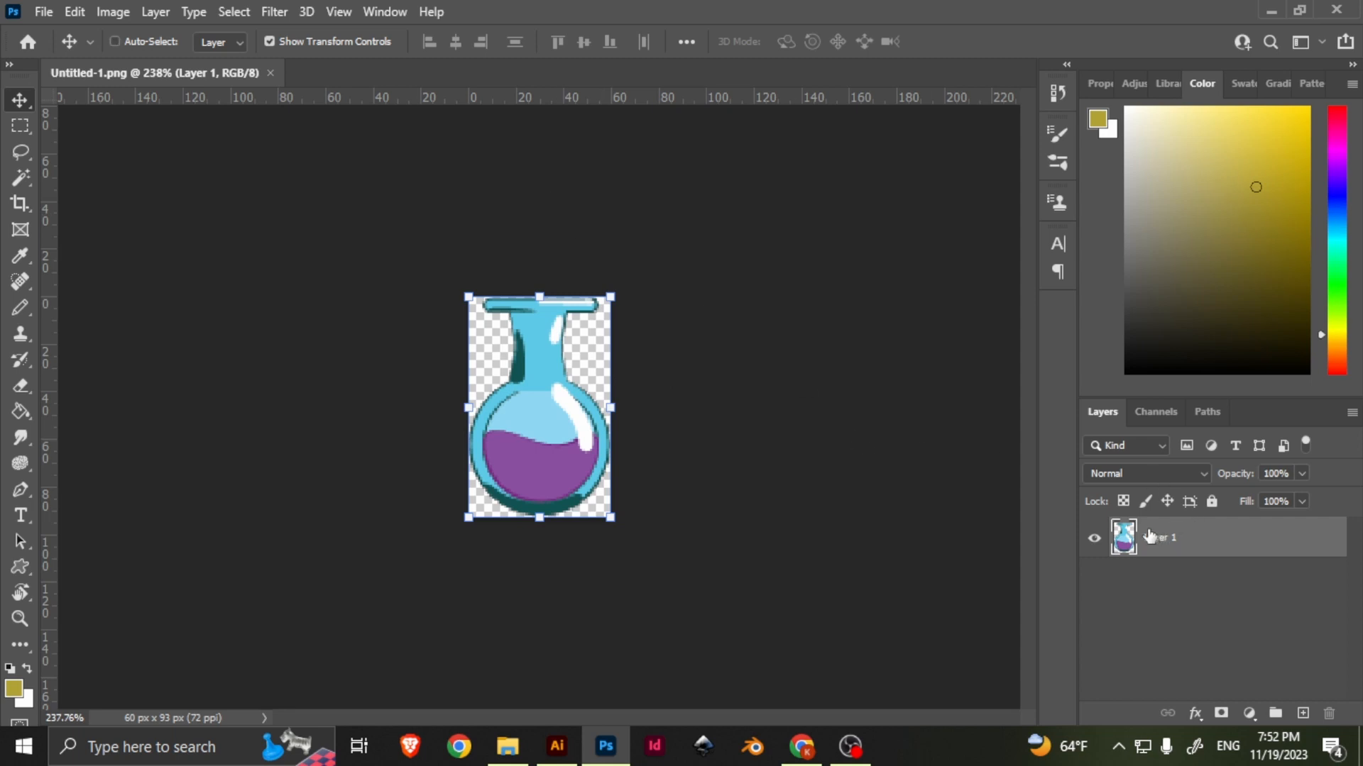
key(ctrl+j)
click(1091, 580)
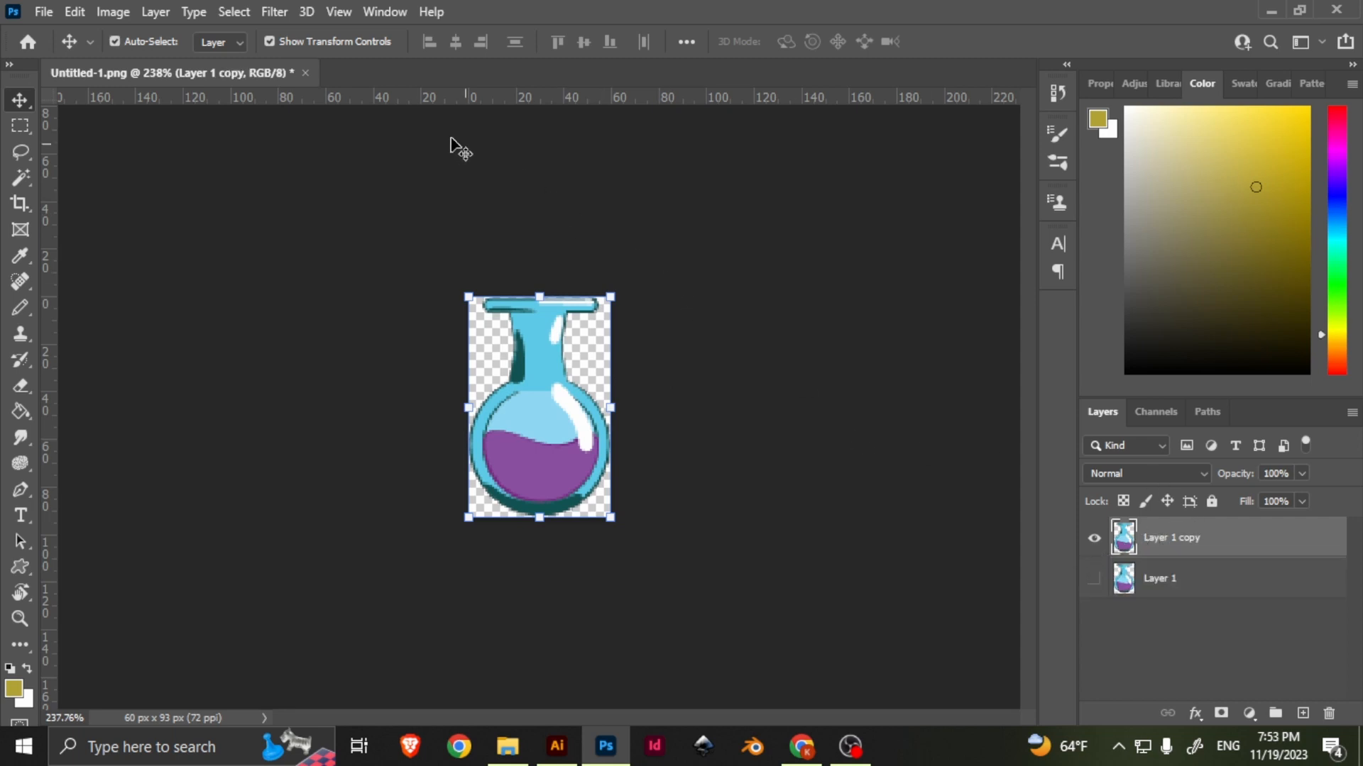
Compare Mosaic cell sizes 2 and 3 on the duplicated flask layer and apply the filter with a cell size of 3 square.
click(274, 12)
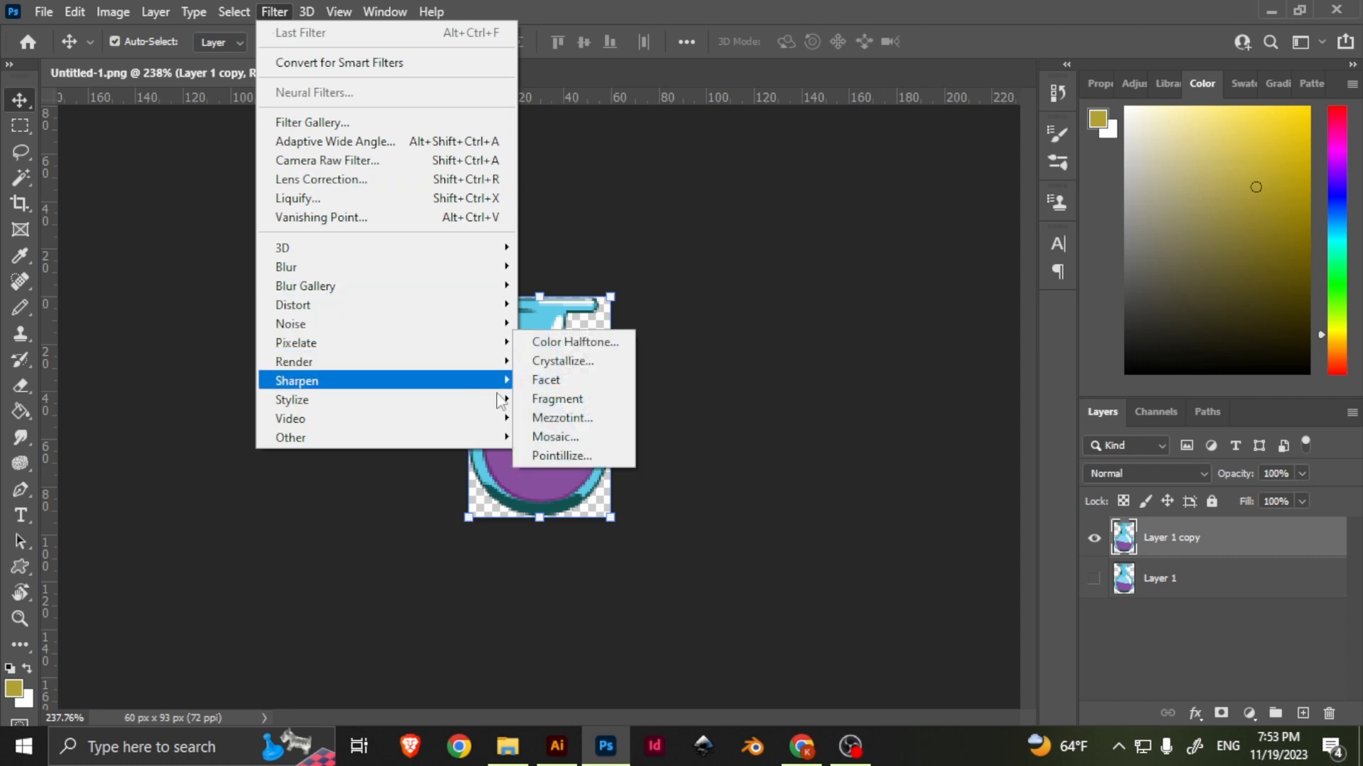
click(568, 439)
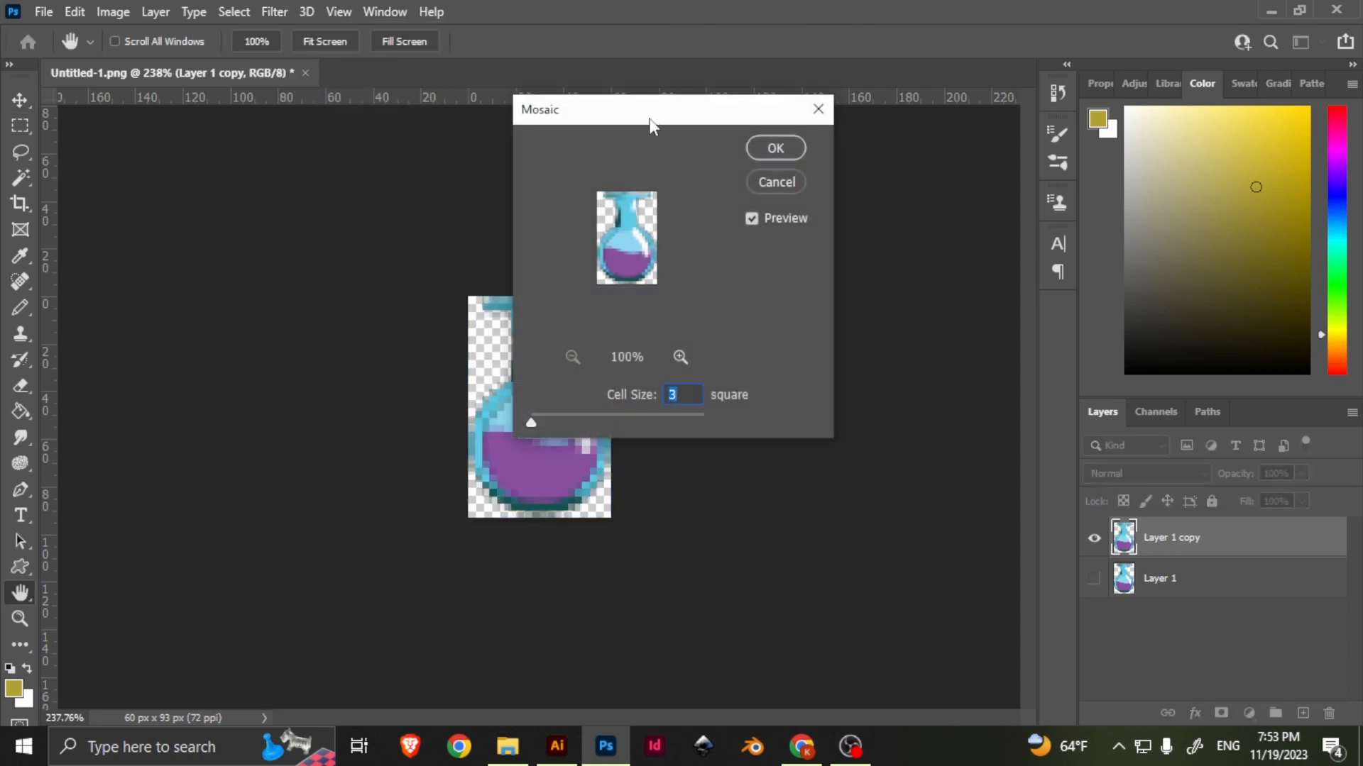
drag(649, 118, 857, 198)
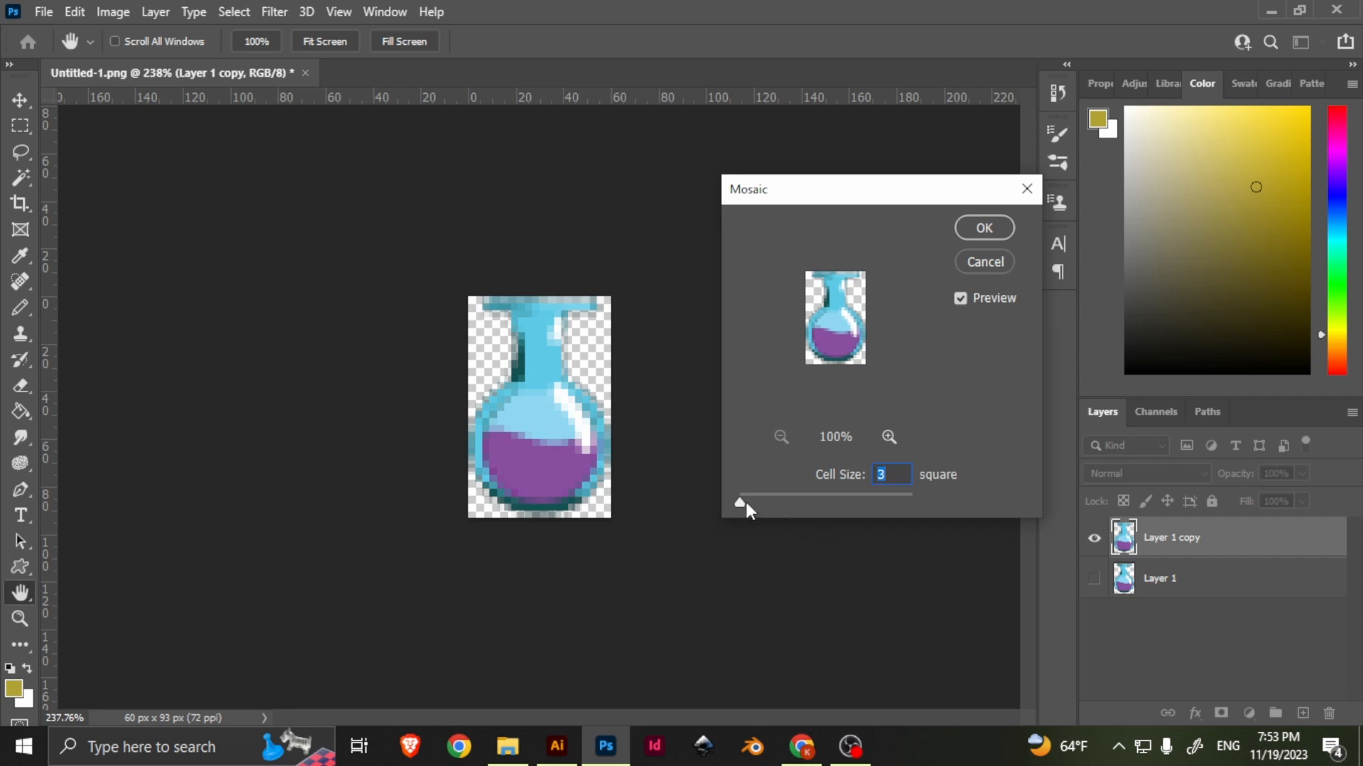
drag(745, 503, 700, 511)
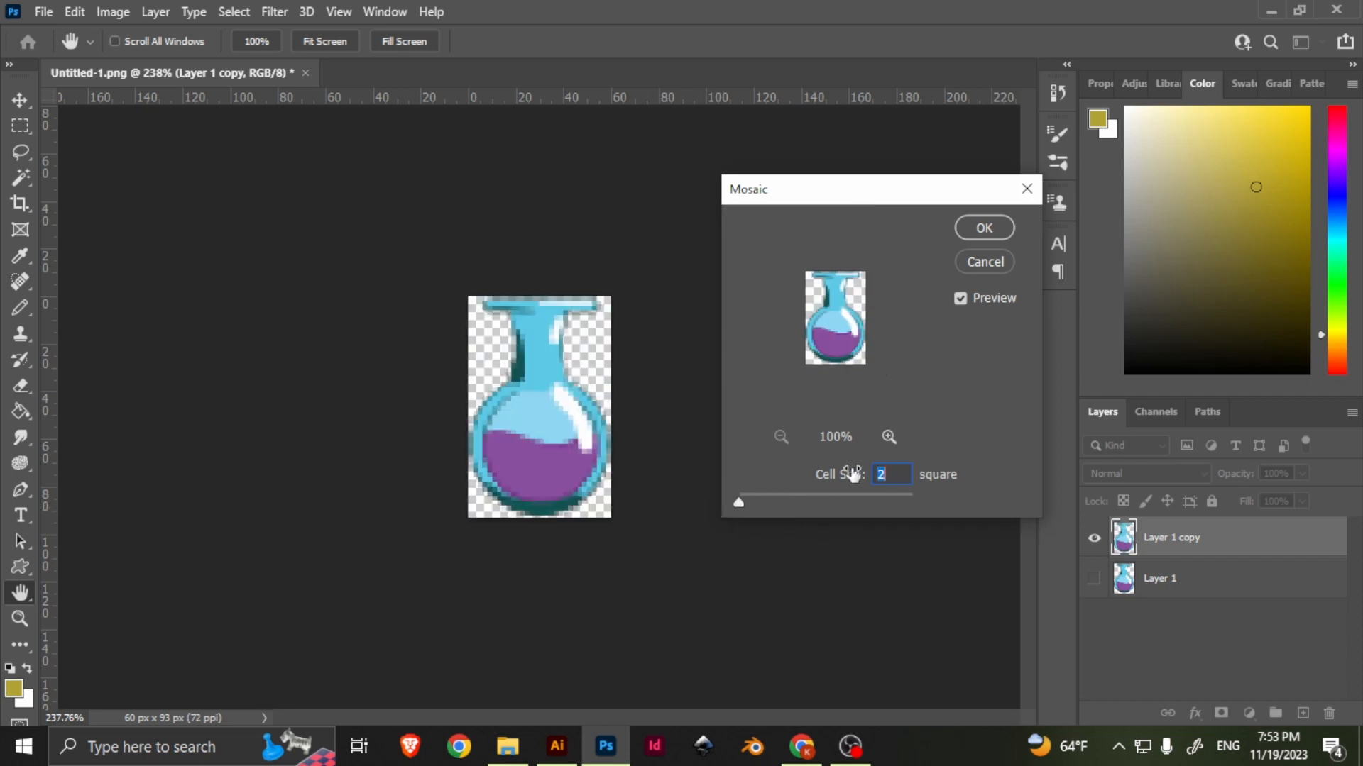
key(Up)
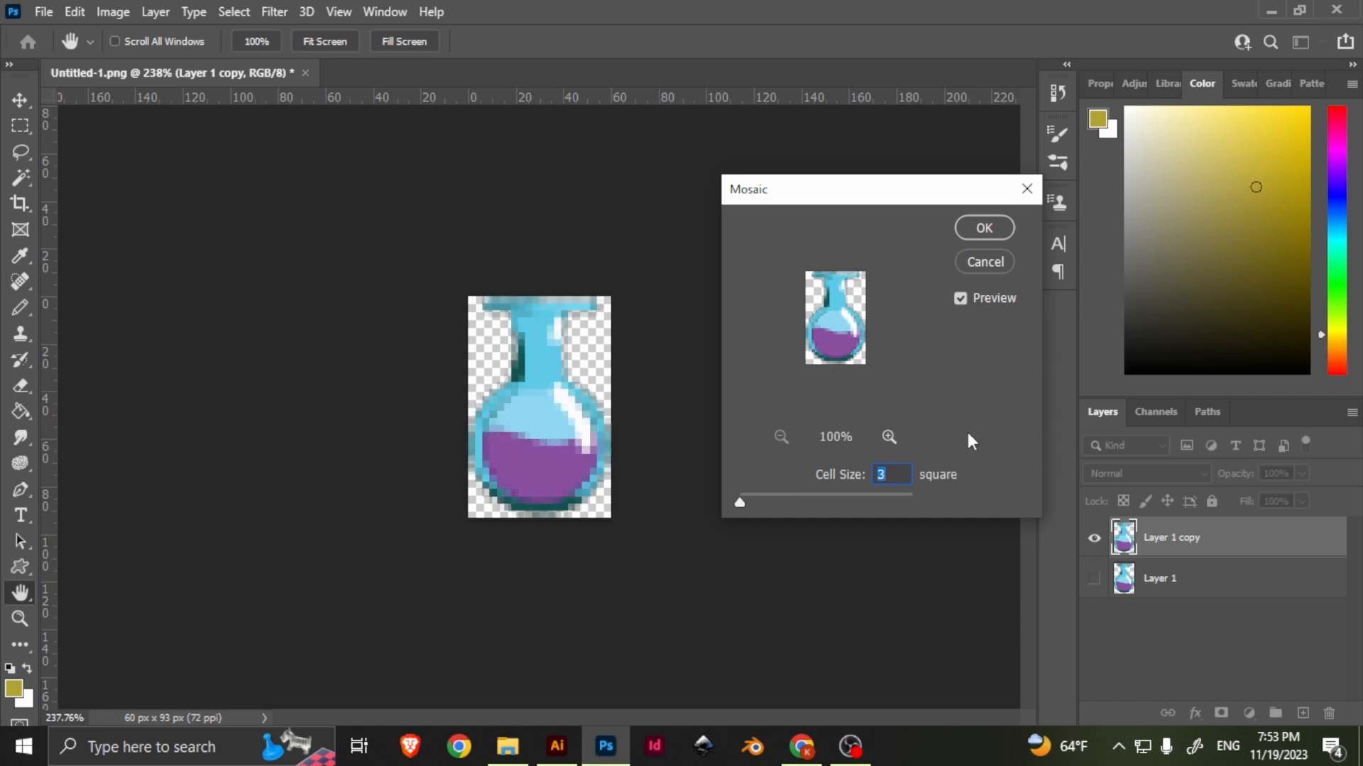
text(1)
key(Return)
click(633, 291)
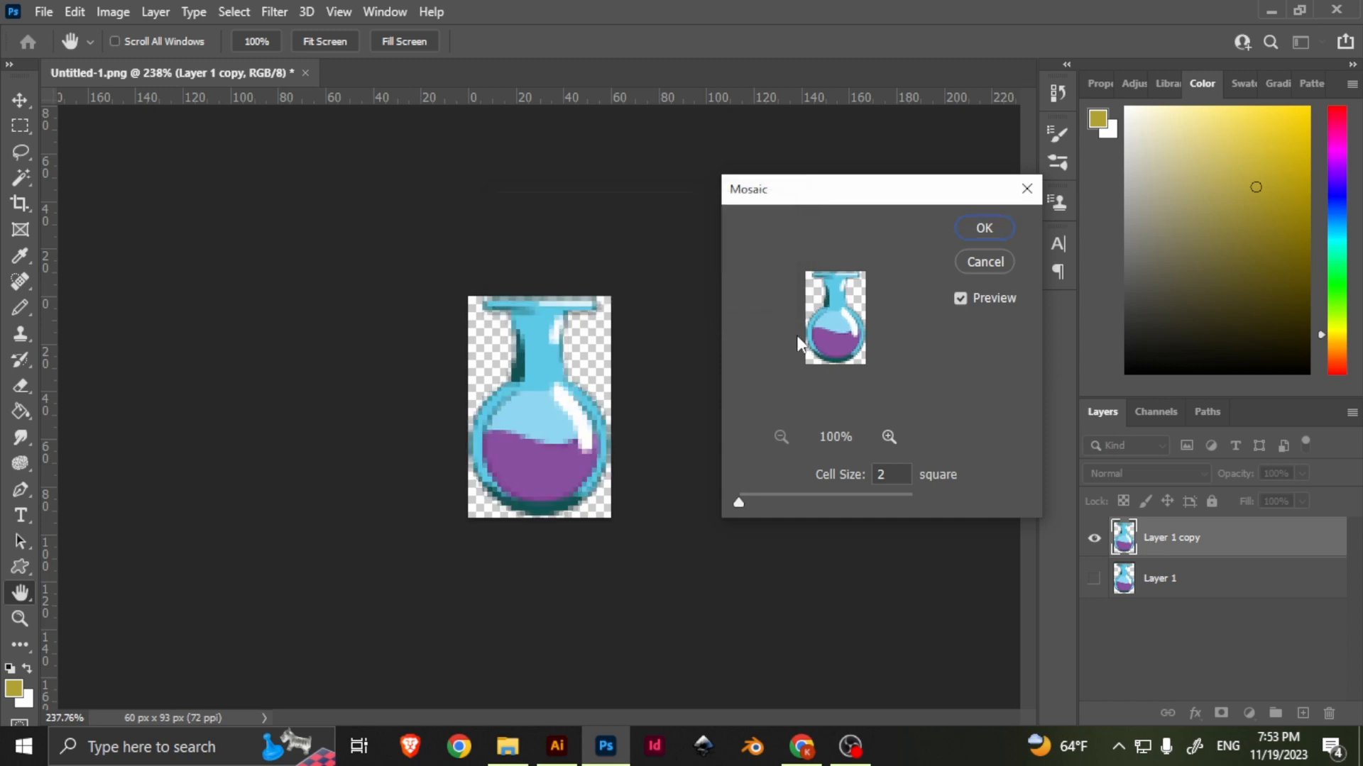
click(908, 474)
key(Up)
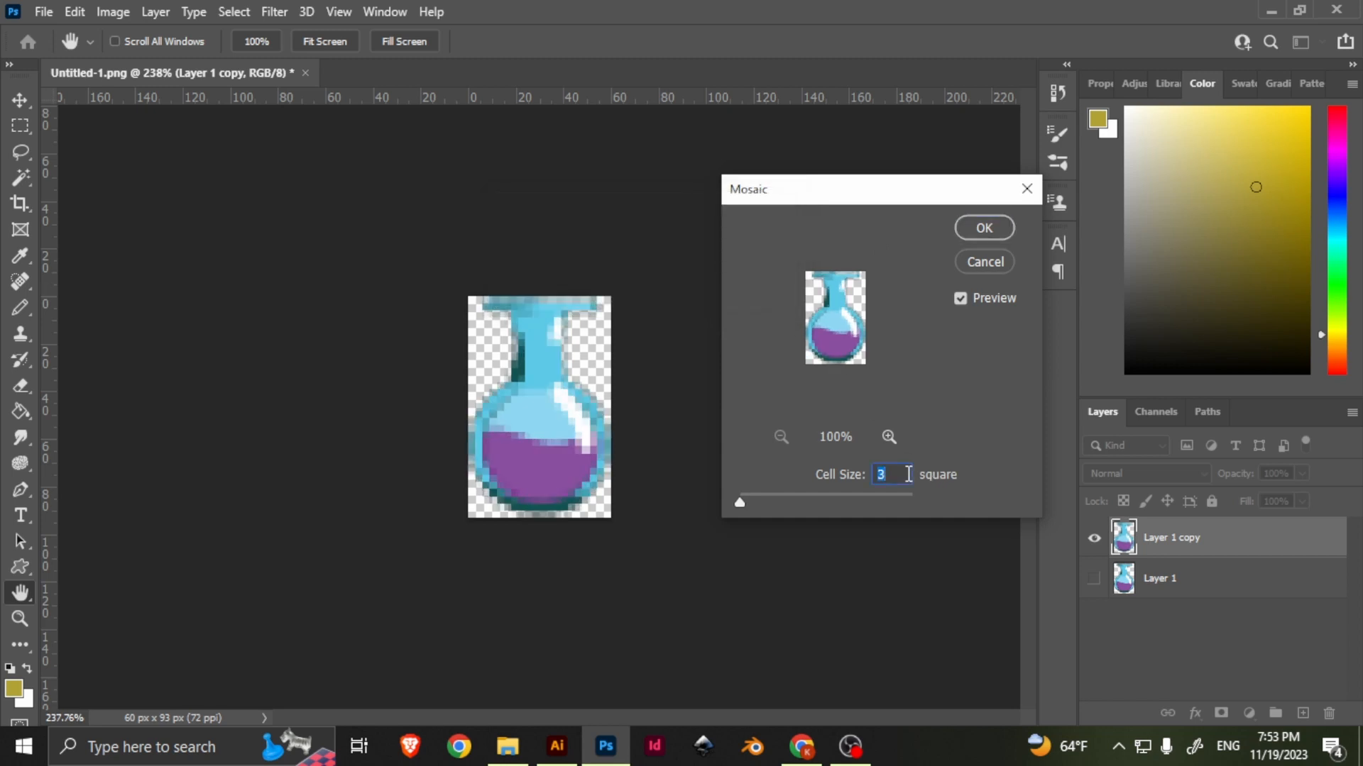
key(Down)
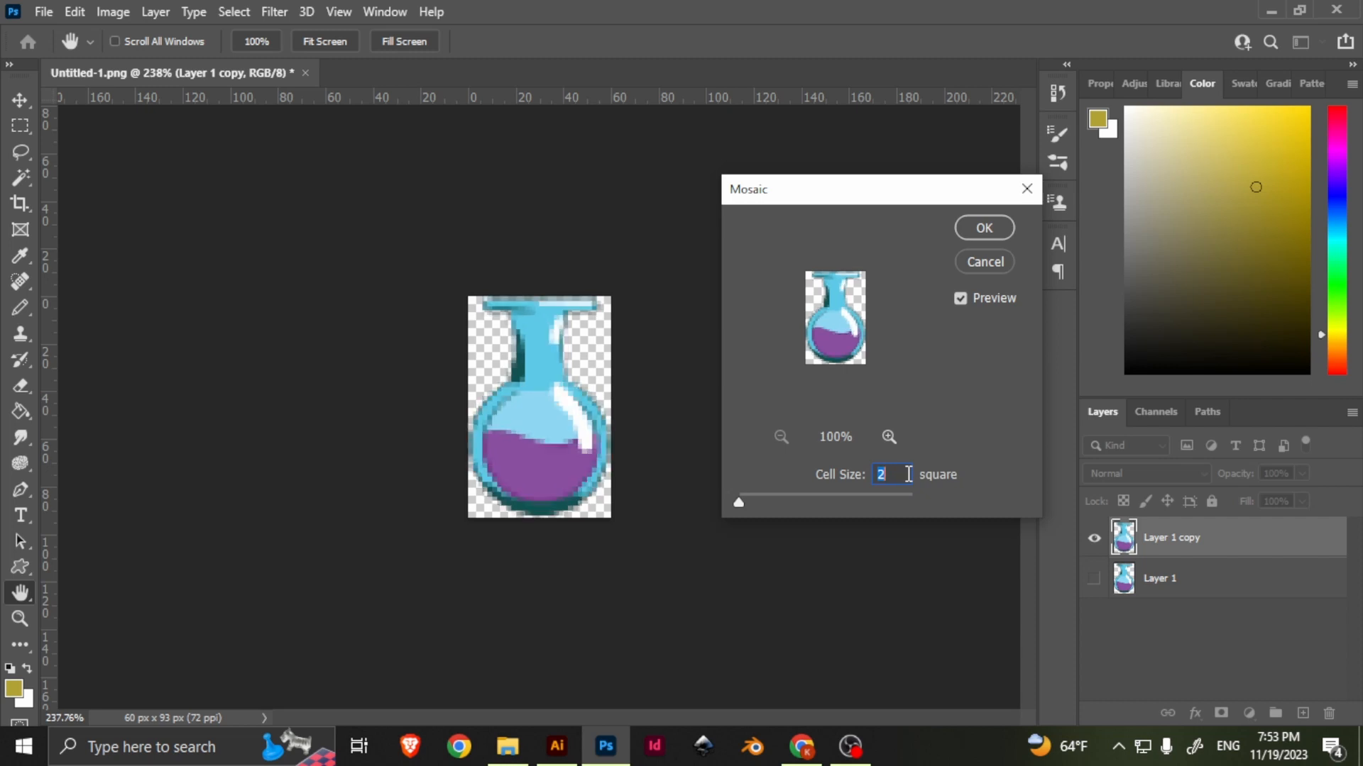
key(Up)
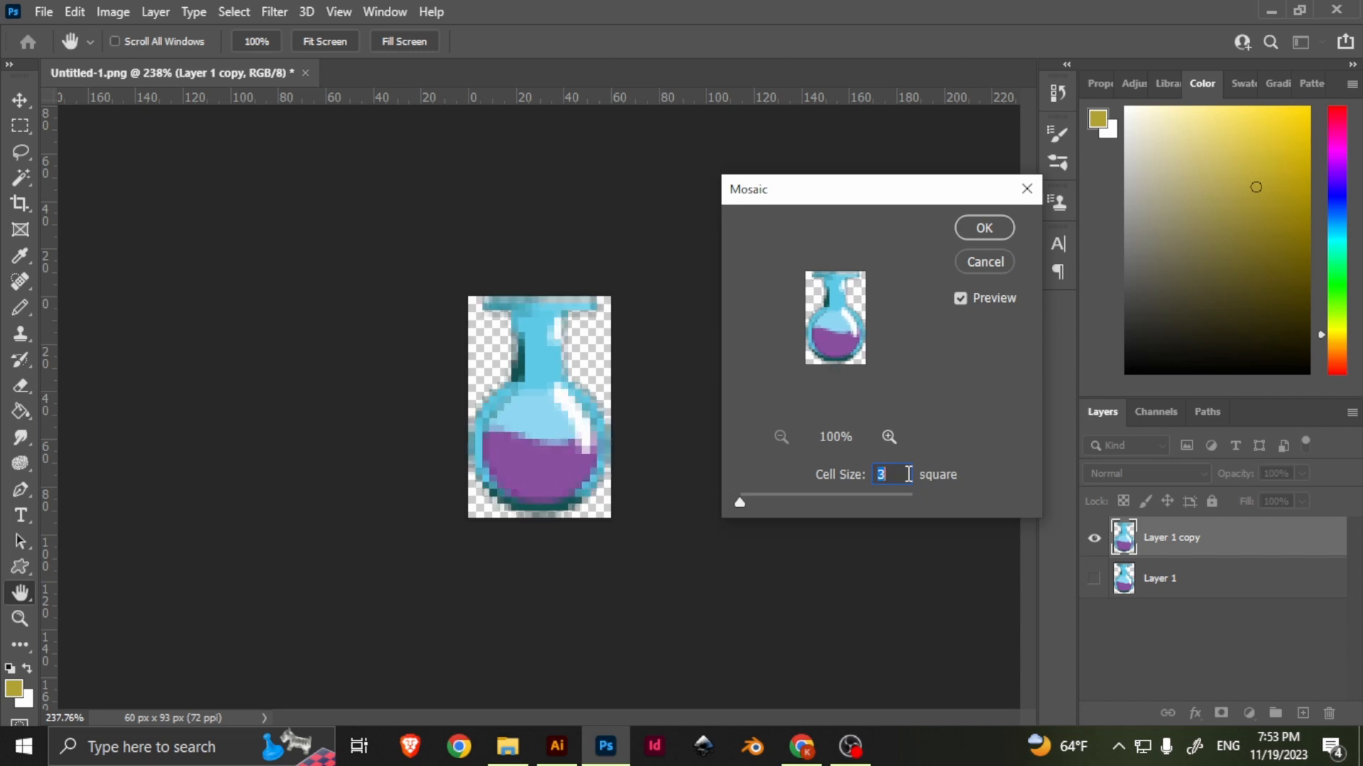
click(982, 228)
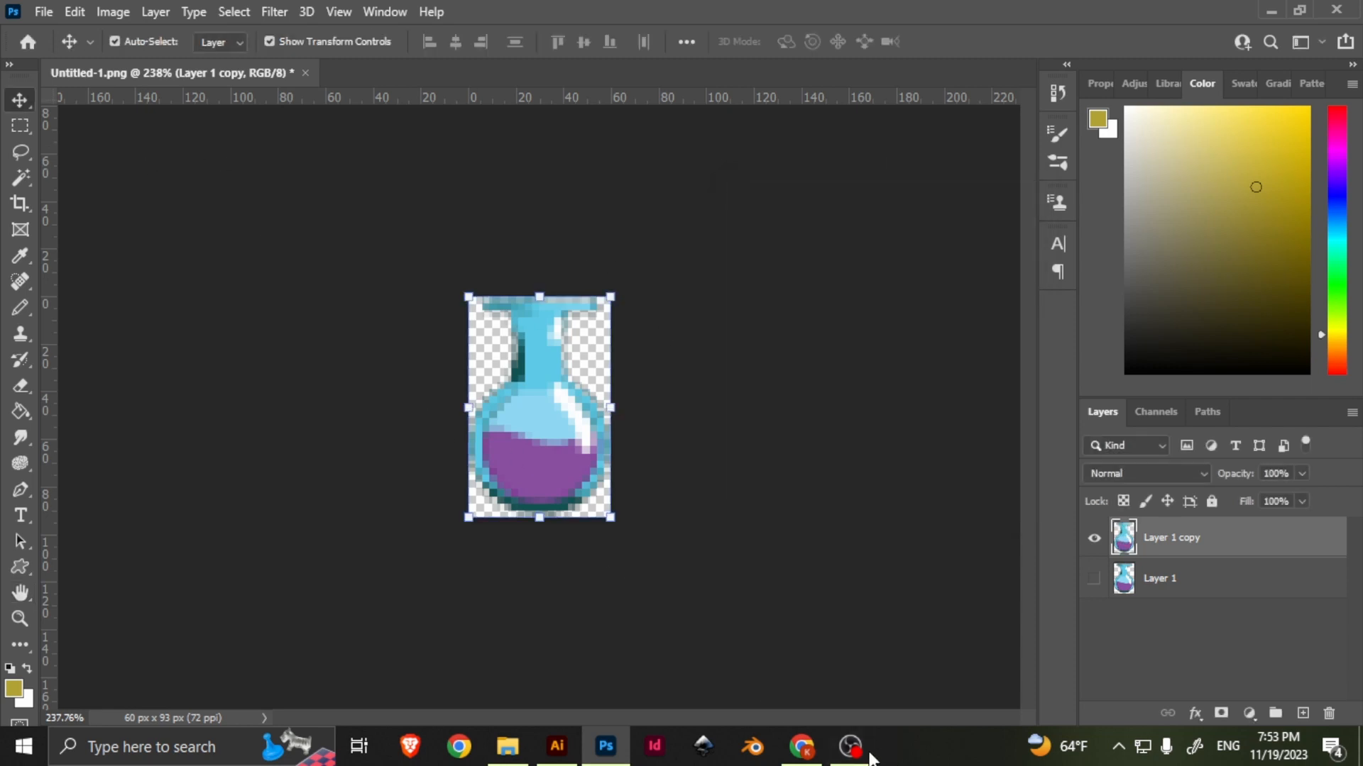
Switch to File Explorer and look in the Pixel Art Potion folder.
click(507, 746)
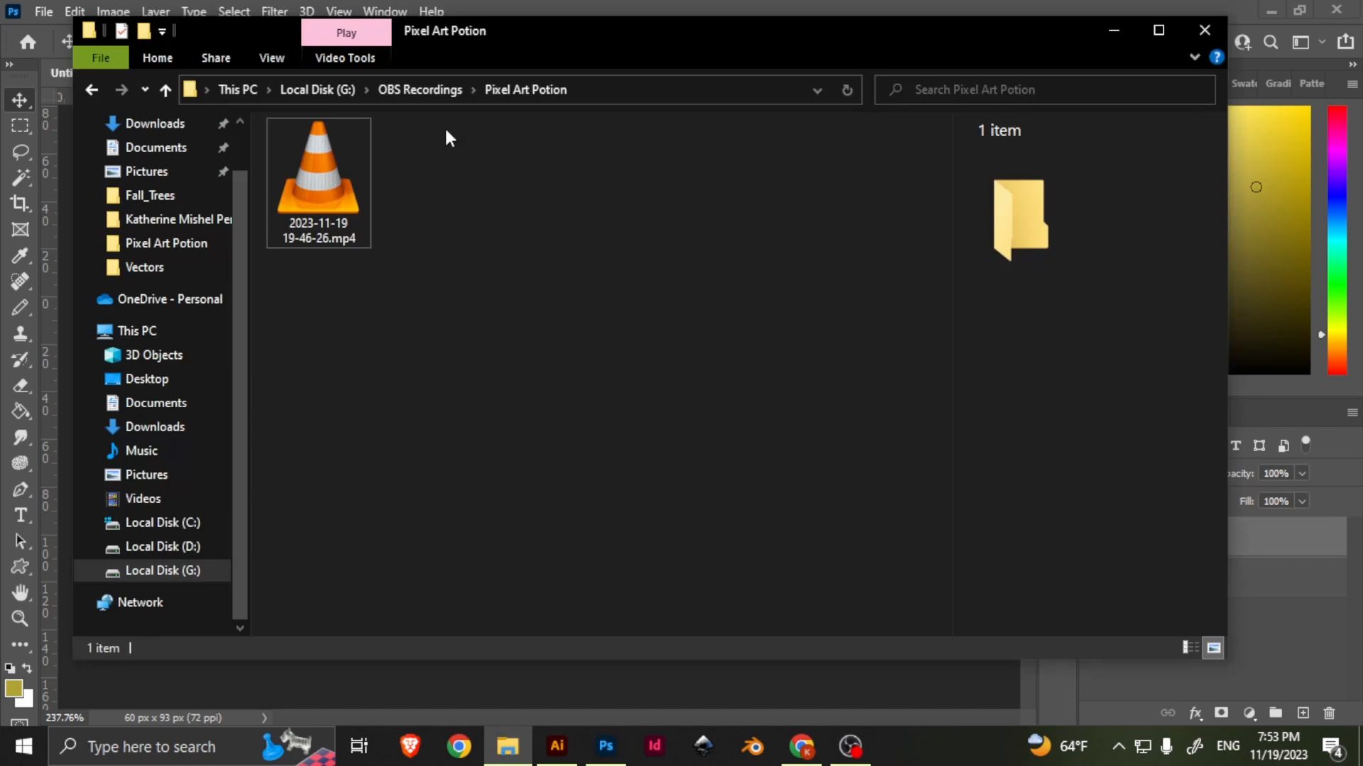
click(1204, 30)
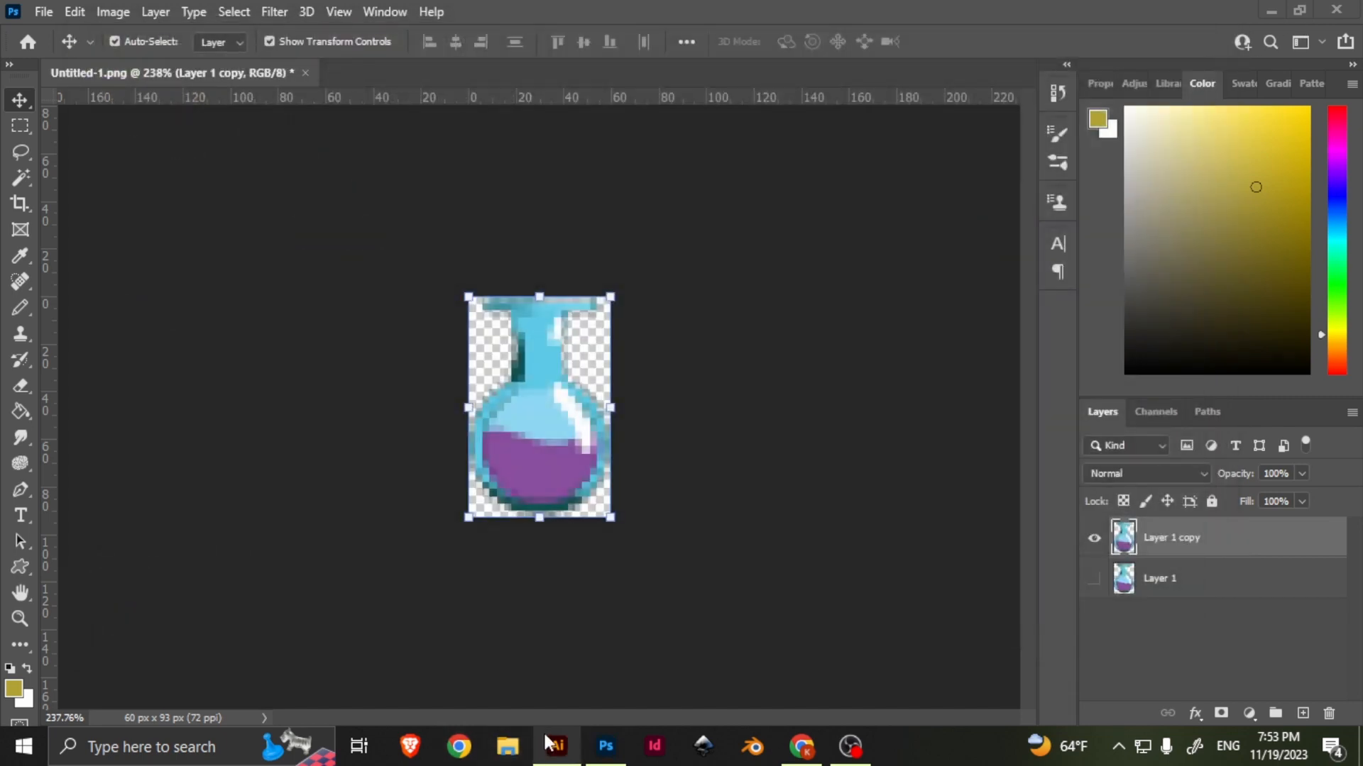
click(525, 751)
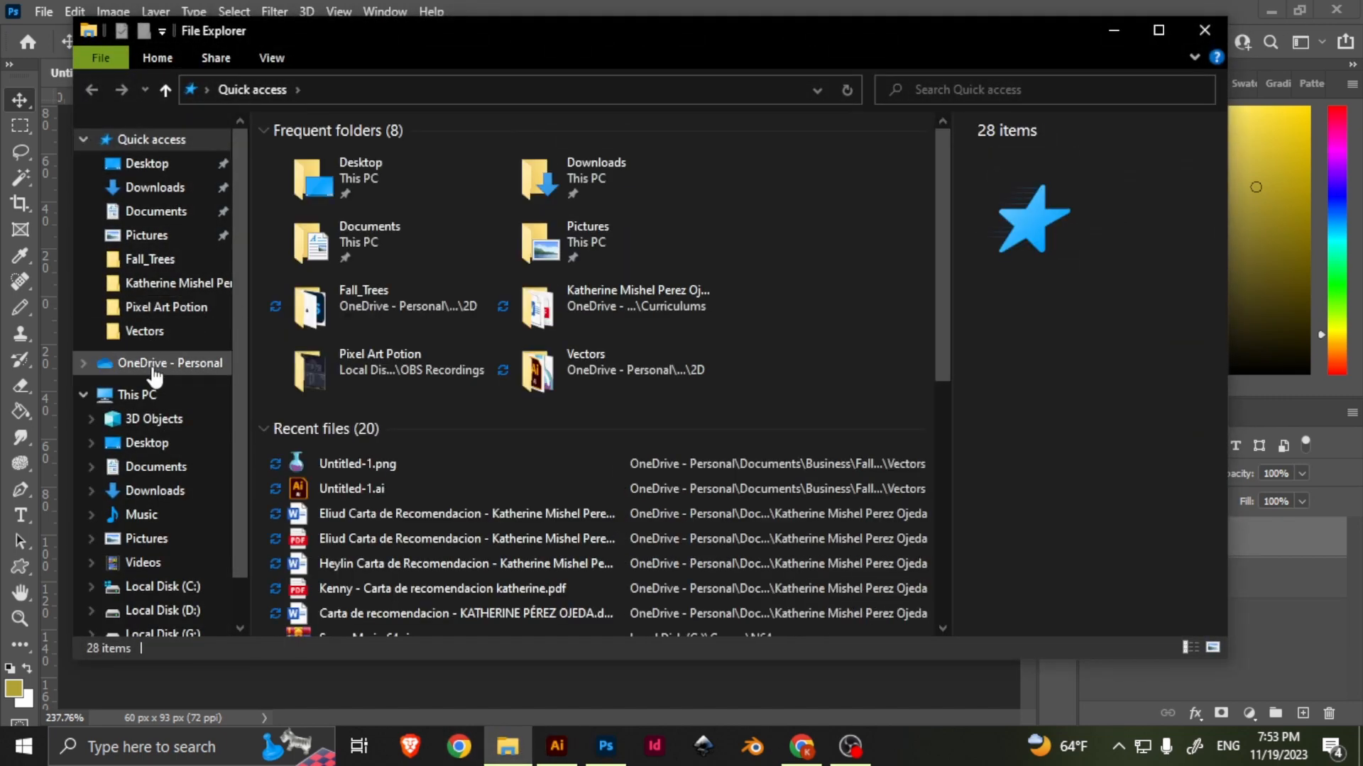
scroll(198, 376, down, 1)
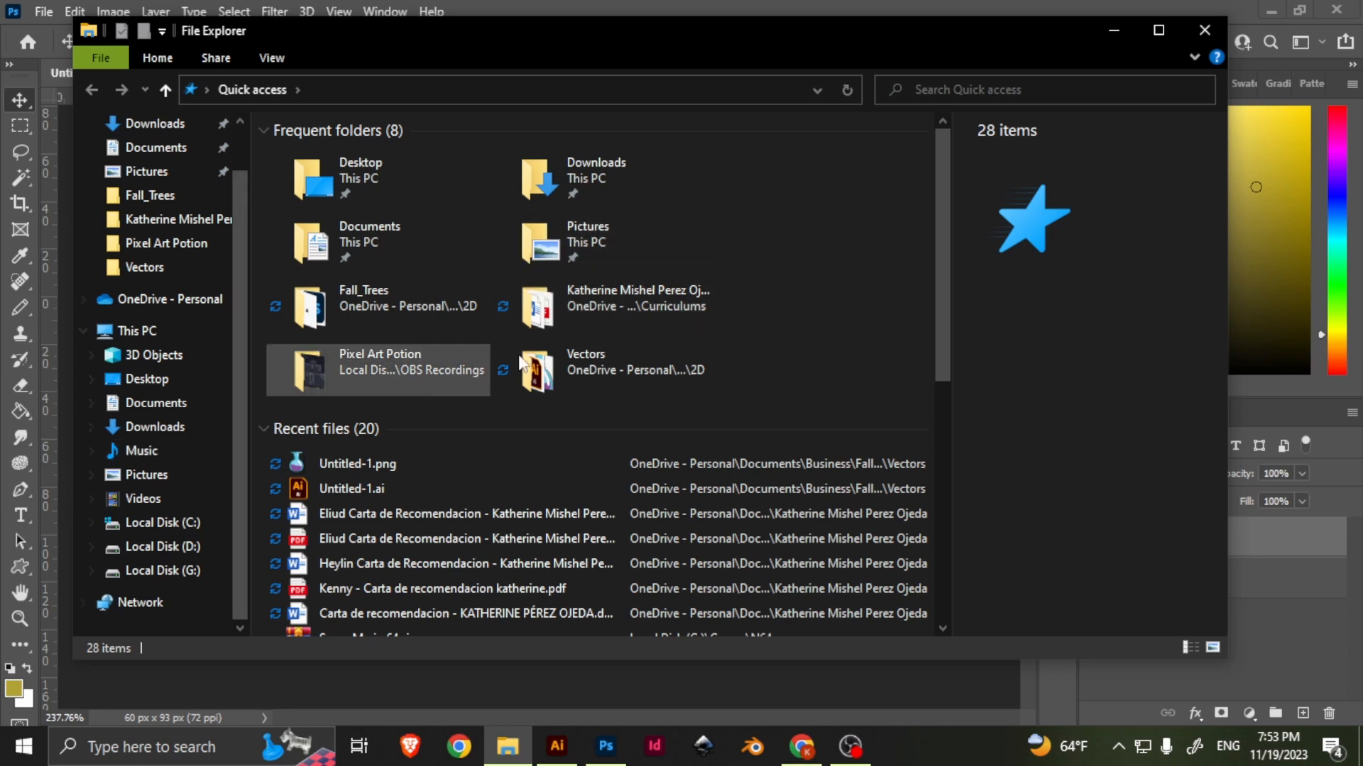
click(432, 359)
double_click(432, 359)
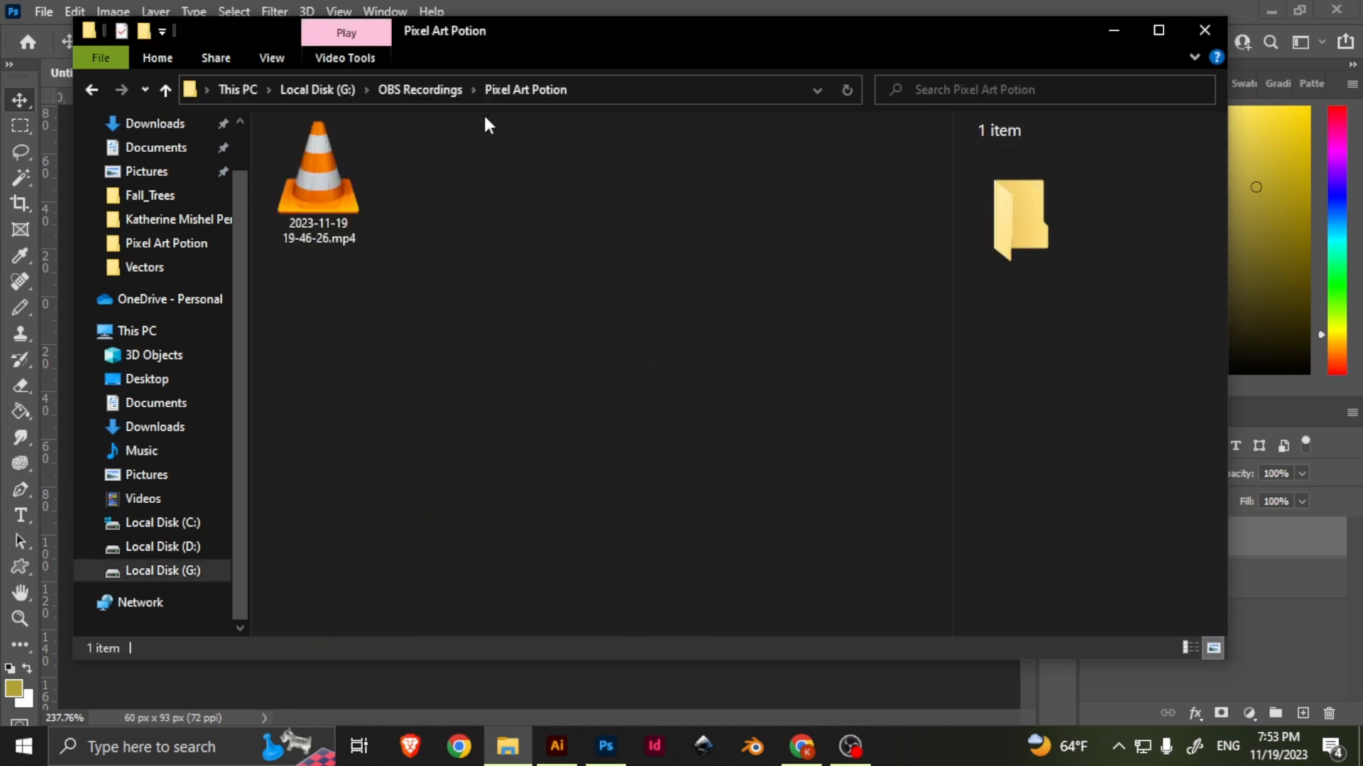
Browse Local Disk (G:) to the Vectors folder through OneDrive, Documents, Business, Fallout Nerd, Assets and 2D.
click(186, 570)
double_click(755, 576)
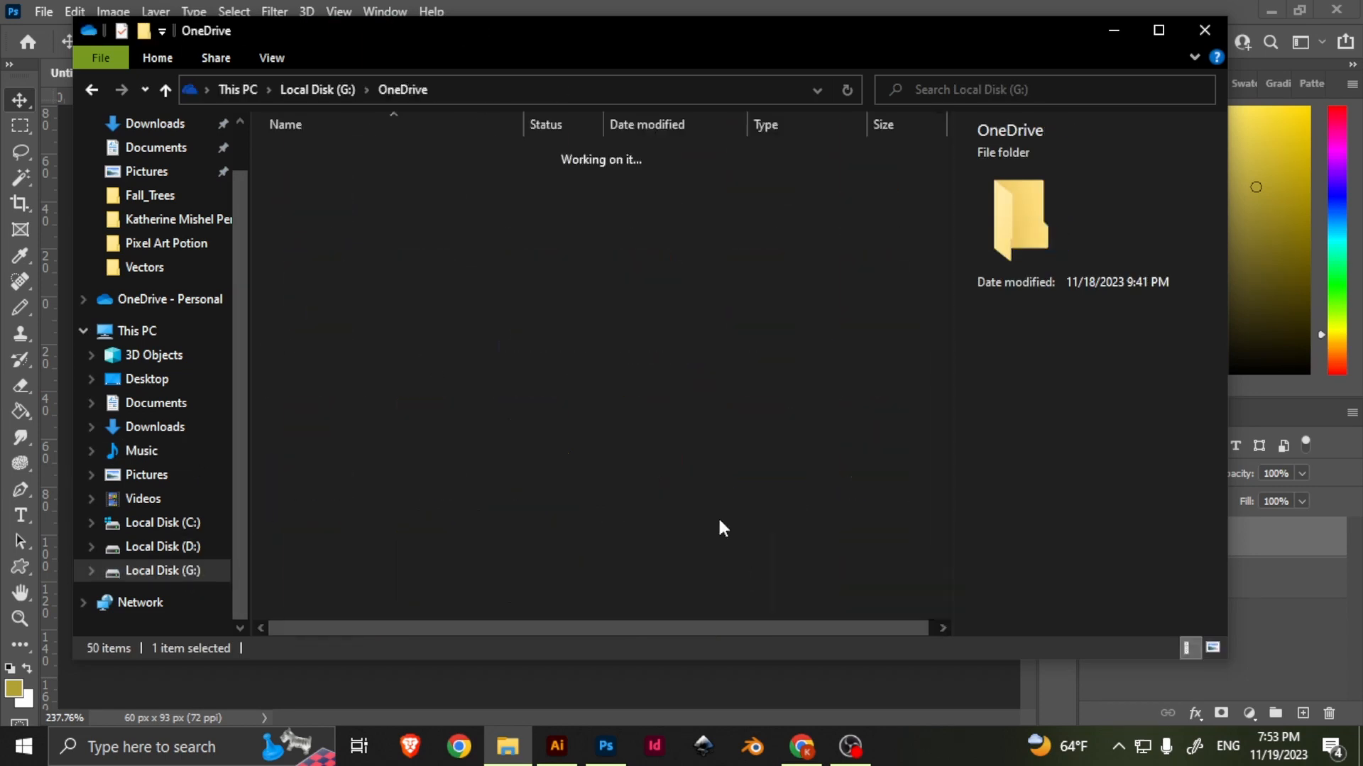
double_click(323, 237)
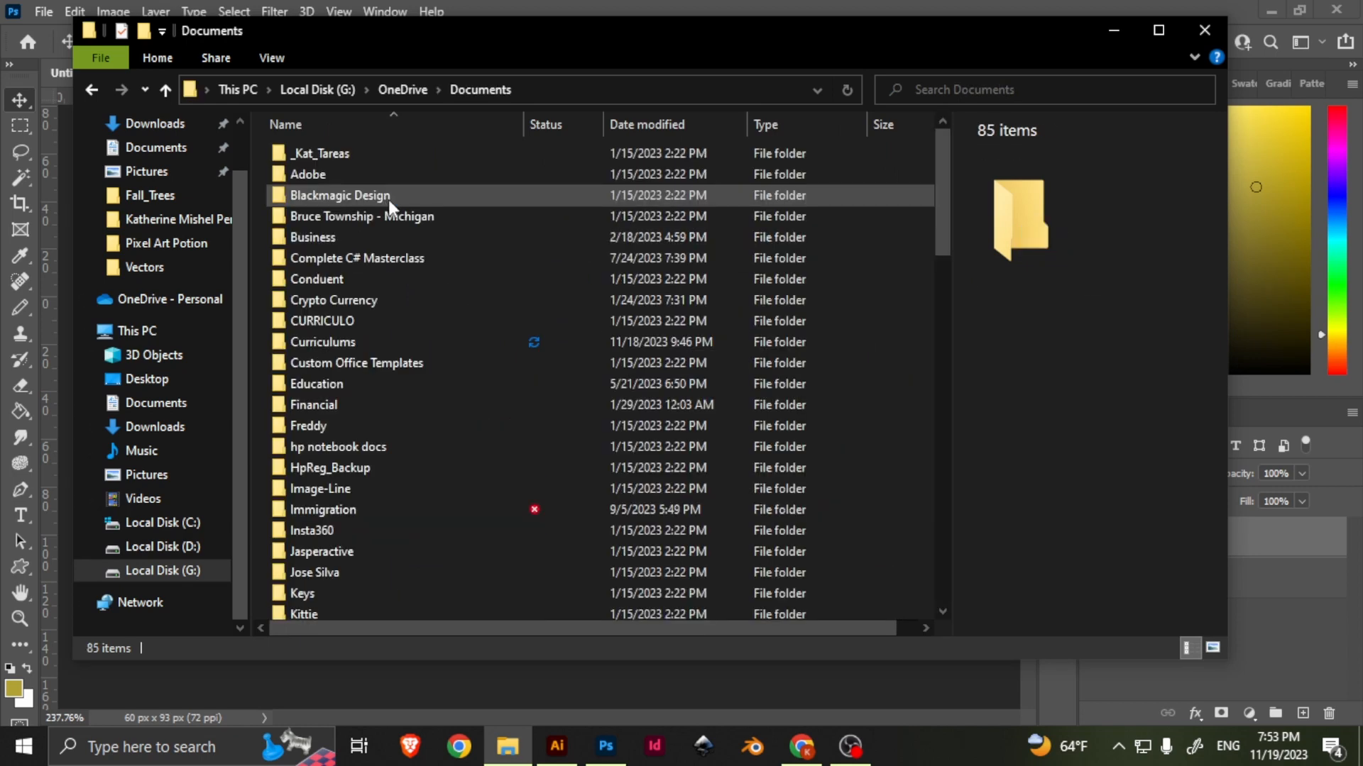
double_click(326, 237)
scroll(434, 361, down, 2)
click(326, 398)
click(328, 338)
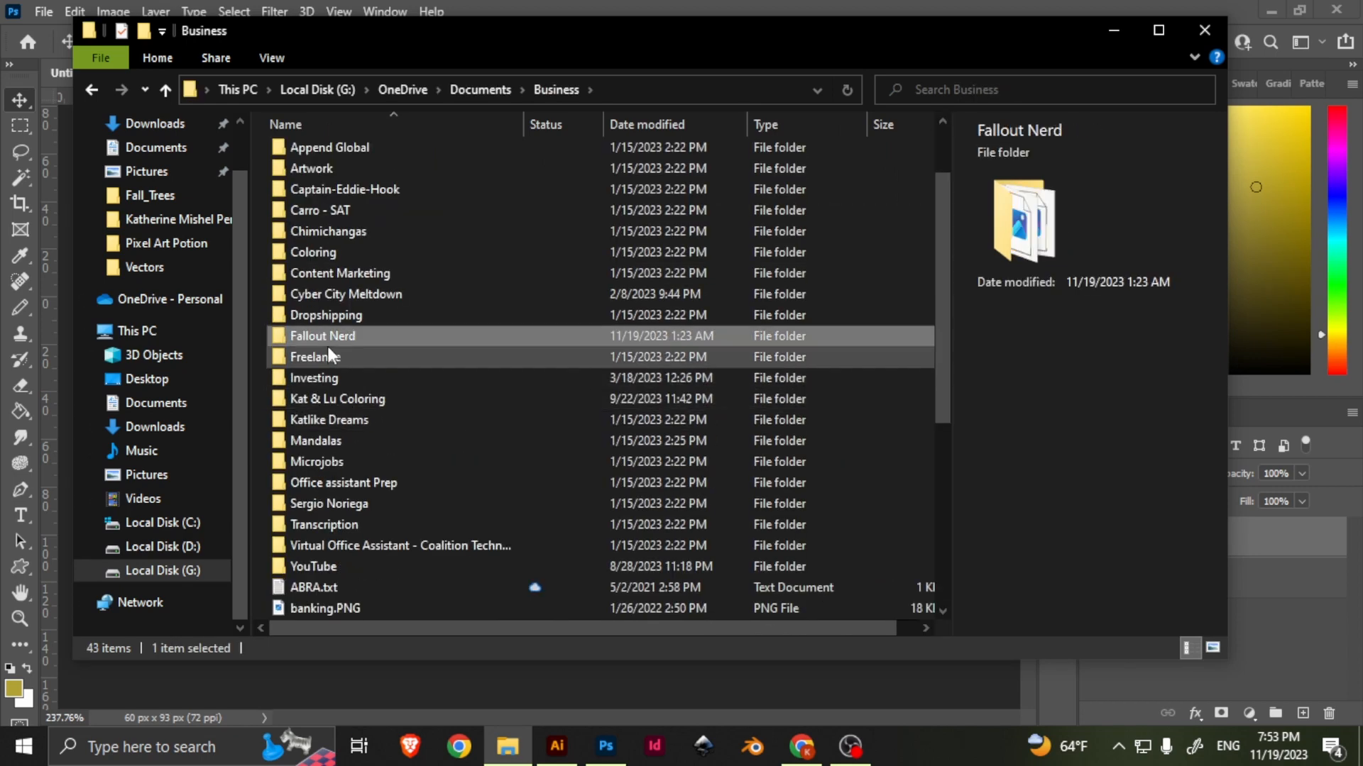
double_click(326, 335)
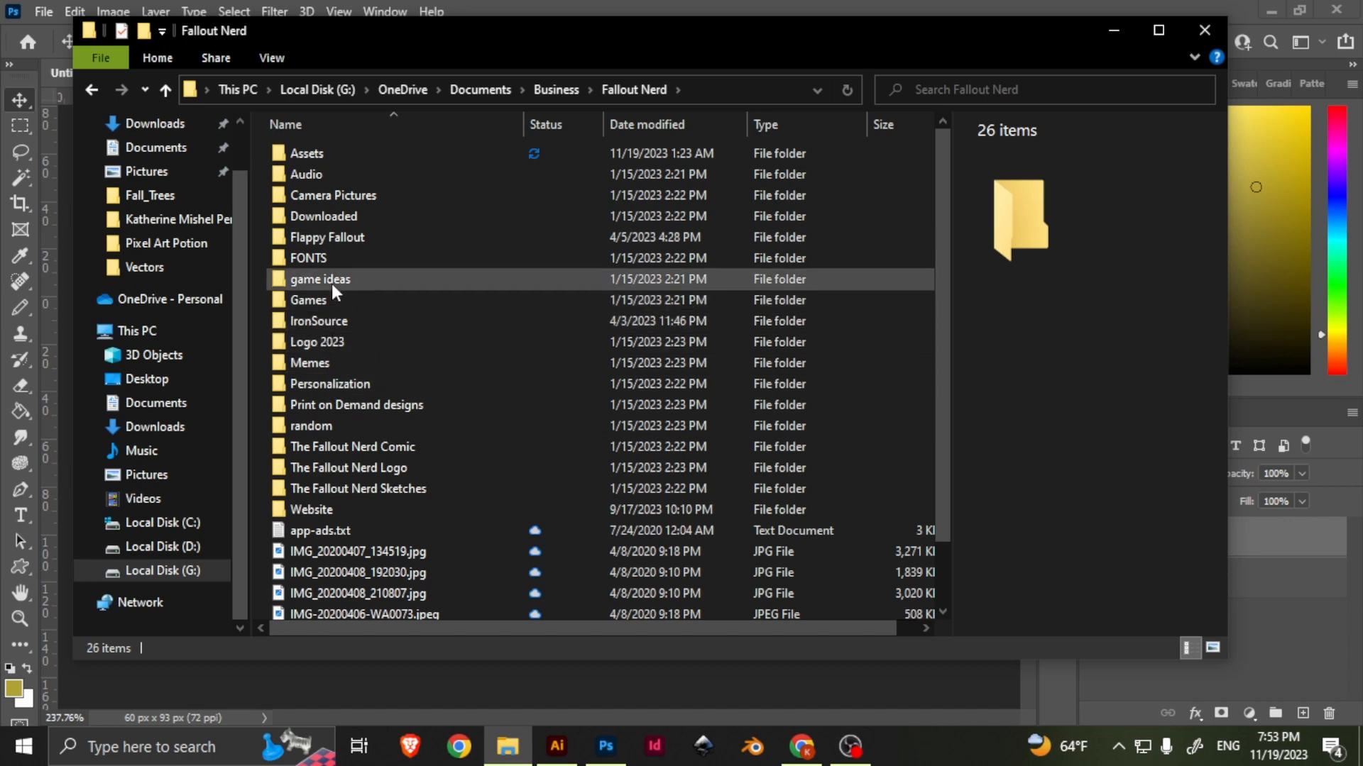
double_click(339, 154)
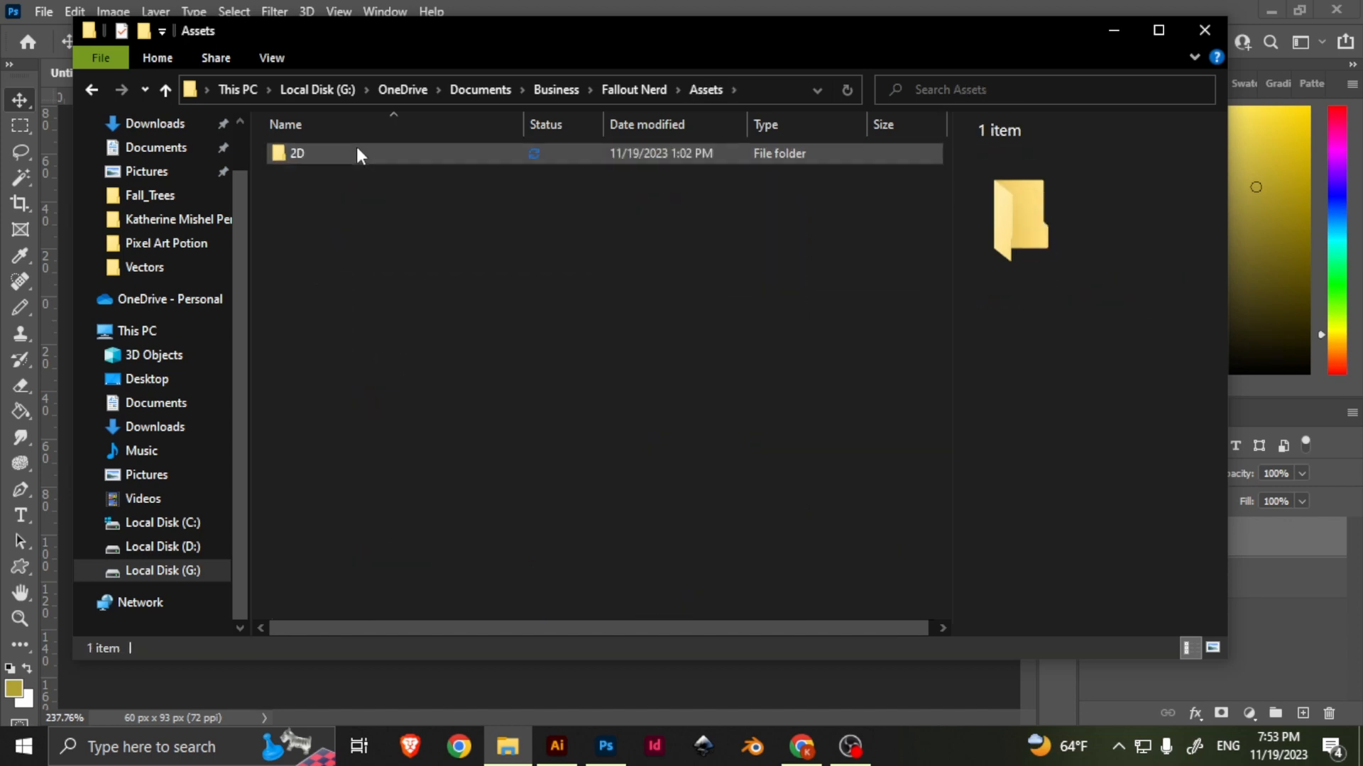
double_click(352, 152)
double_click(327, 171)
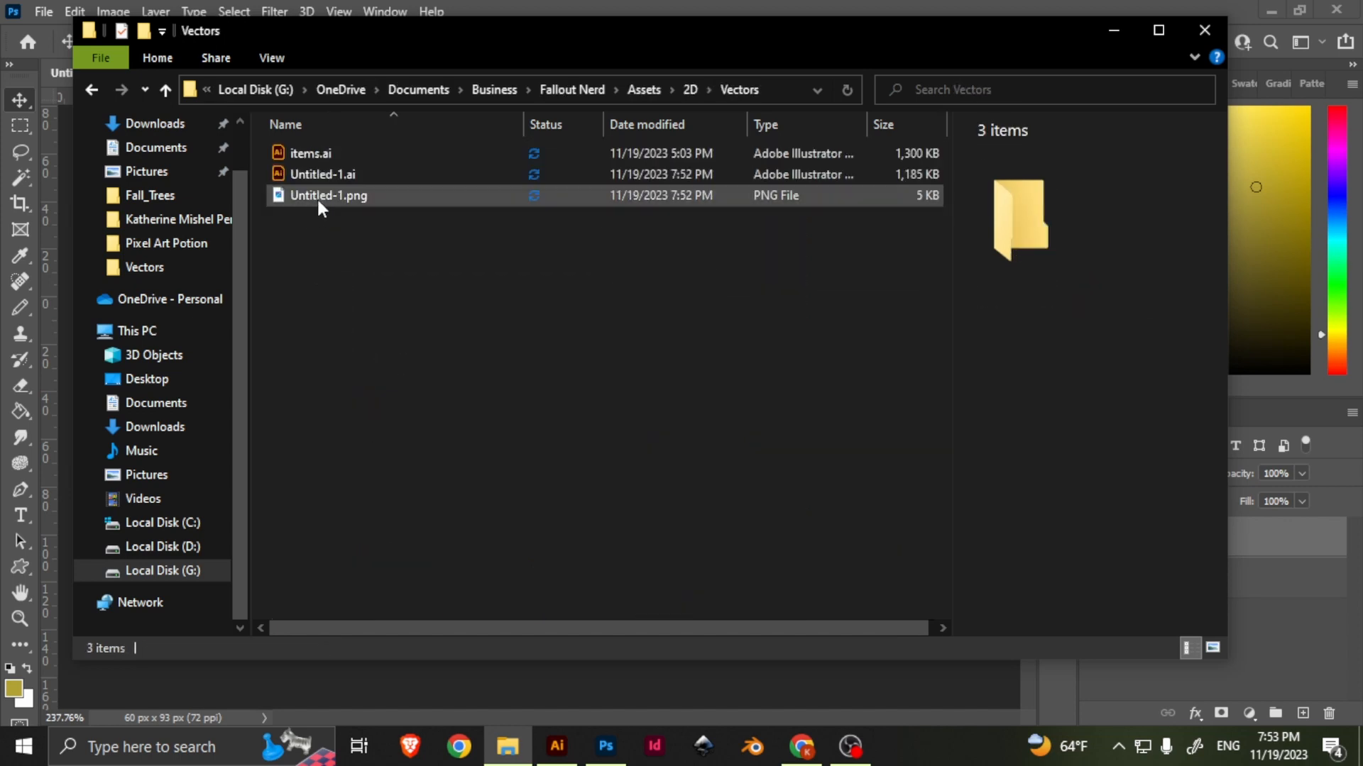
View the exported Untitled-1.png in the image viewer, then close the viewer.
click(320, 196)
double_click(321, 194)
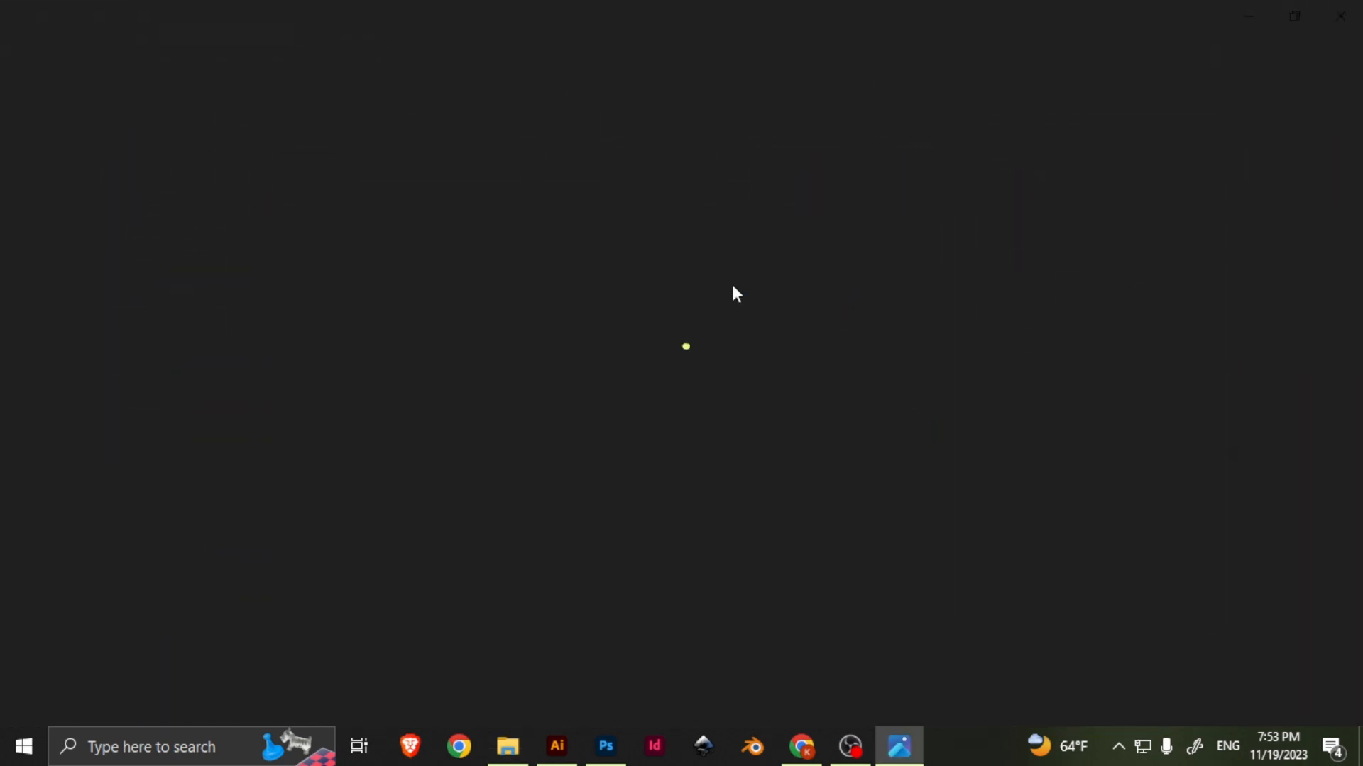
scroll(709, 386, up, 1)
scroll(709, 386, down, 1)
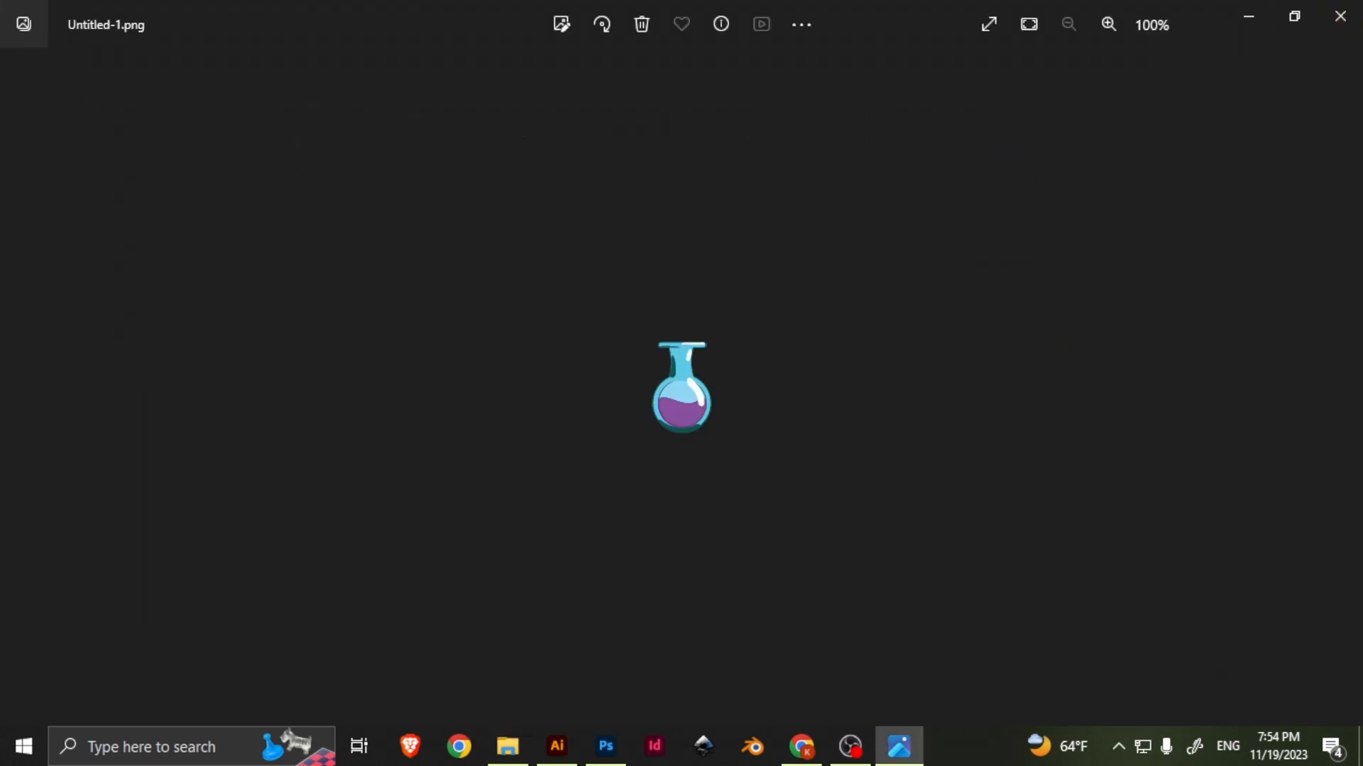
click(1340, 16)
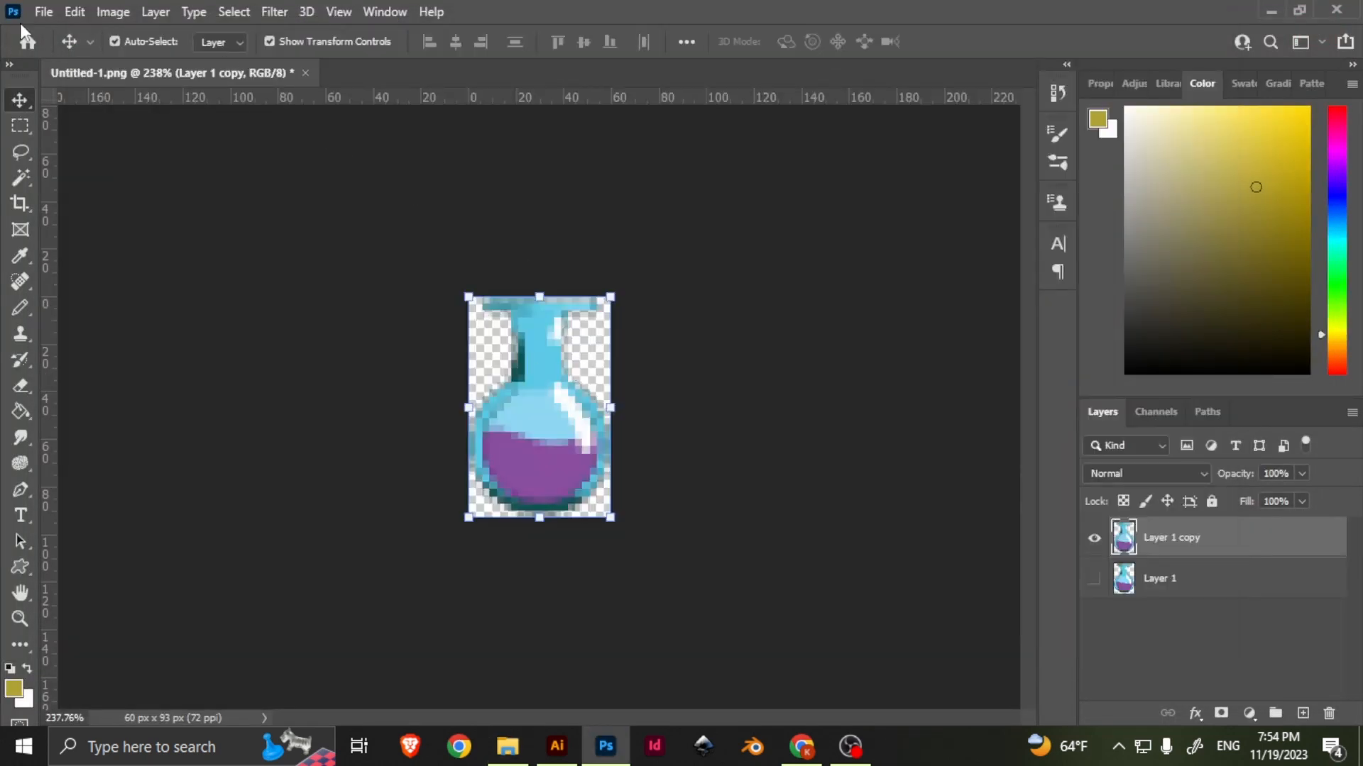
Start exporting the pixelated flask as a PNG at 1x with the smaller 8-bit file option enabled.
click(44, 12)
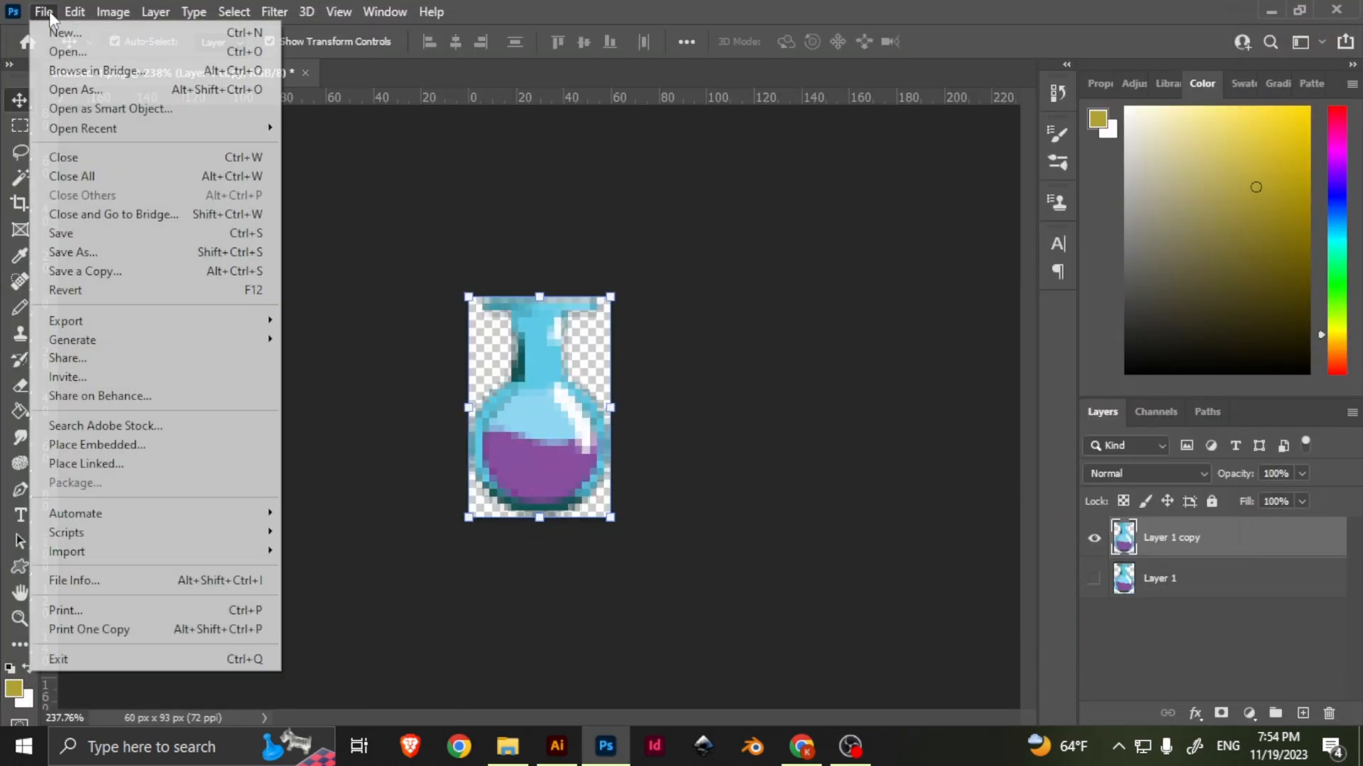
mouse_move(142, 316)
click(366, 344)
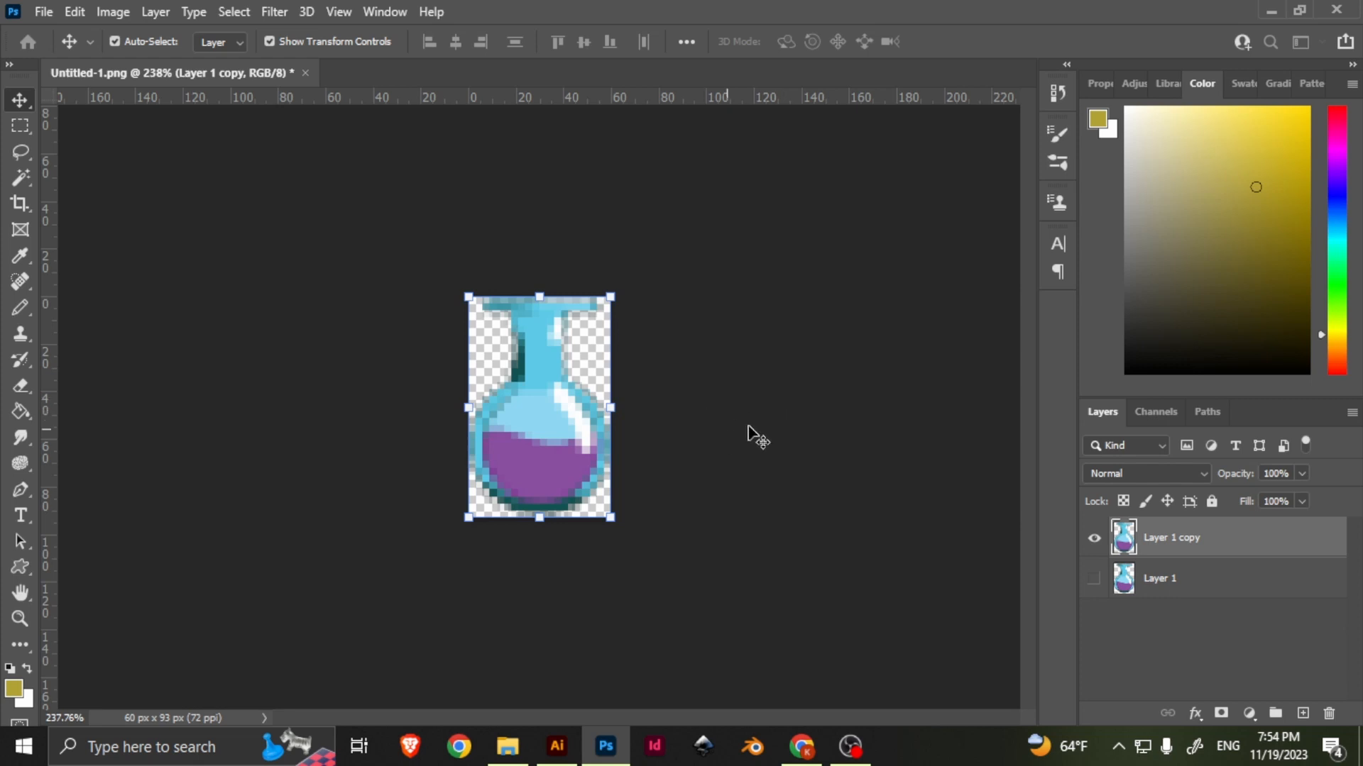
key(alt+shift+ctrl+w)
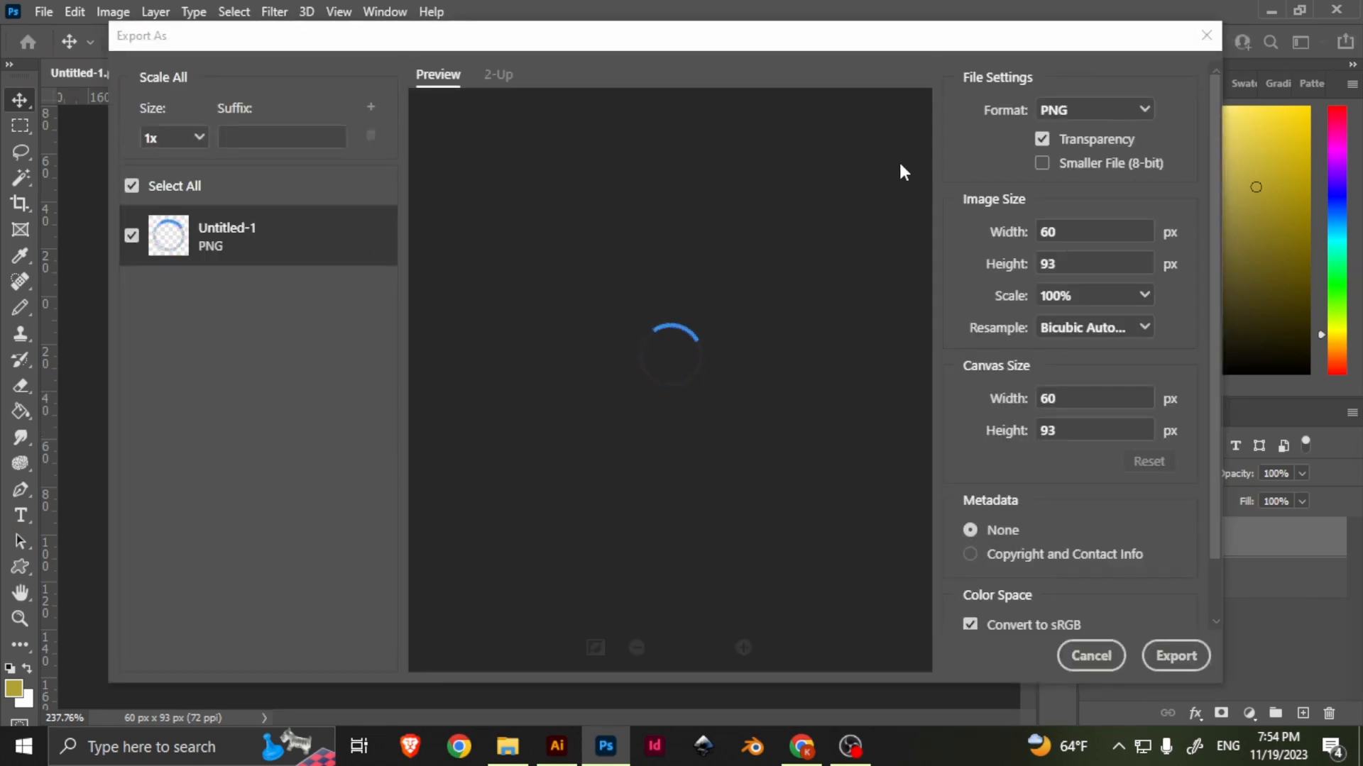
click(1043, 163)
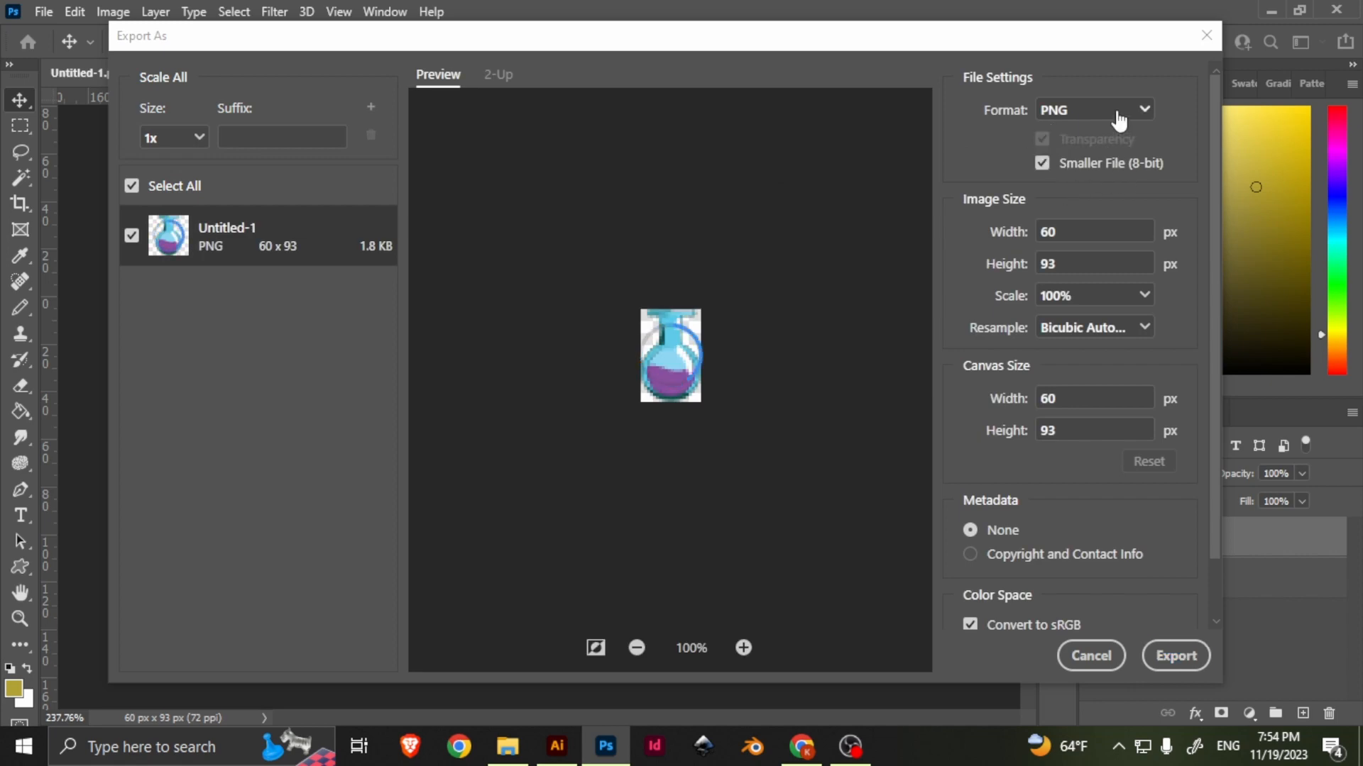
click(1175, 654)
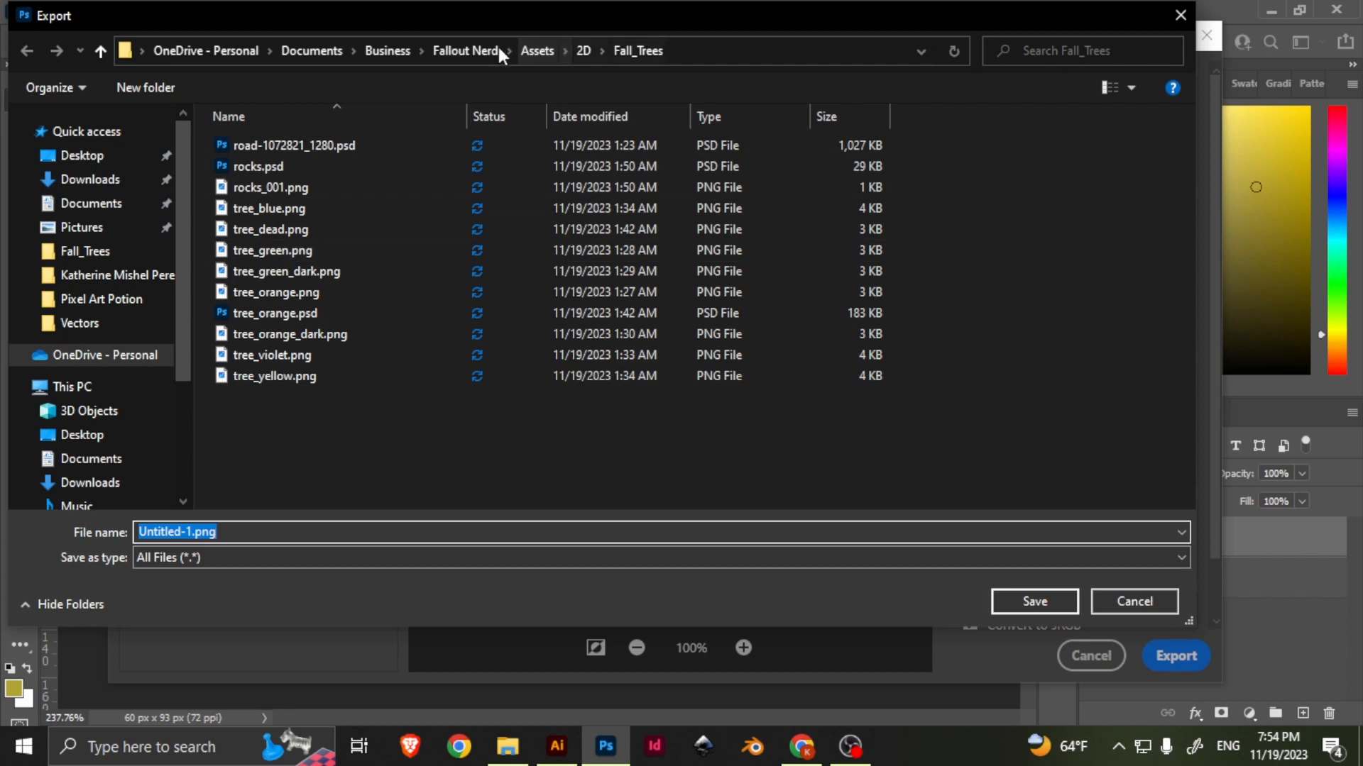
Save the exported image as Untitled-1-2.png in the Vectors folder inside 2D.
click(583, 50)
double_click(241, 166)
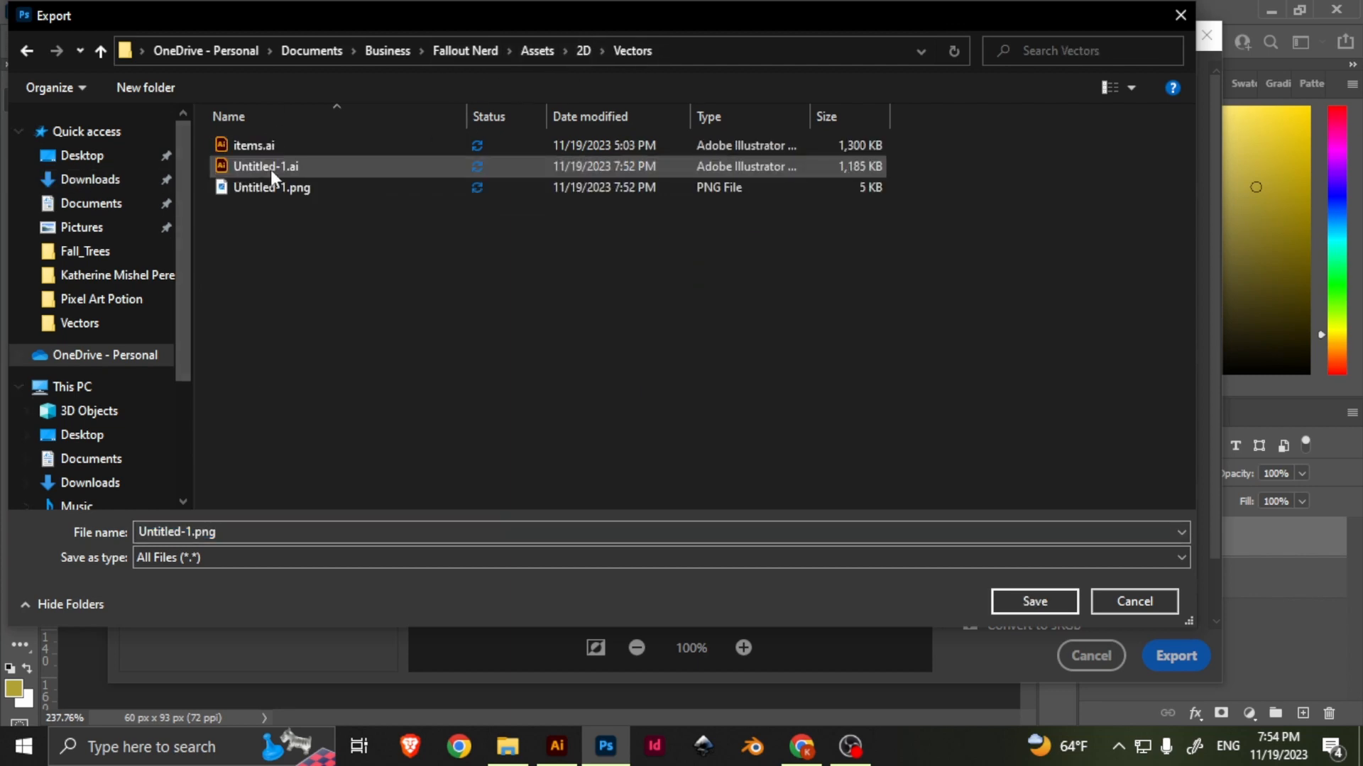
click(192, 532)
click(192, 532)
text(-2)
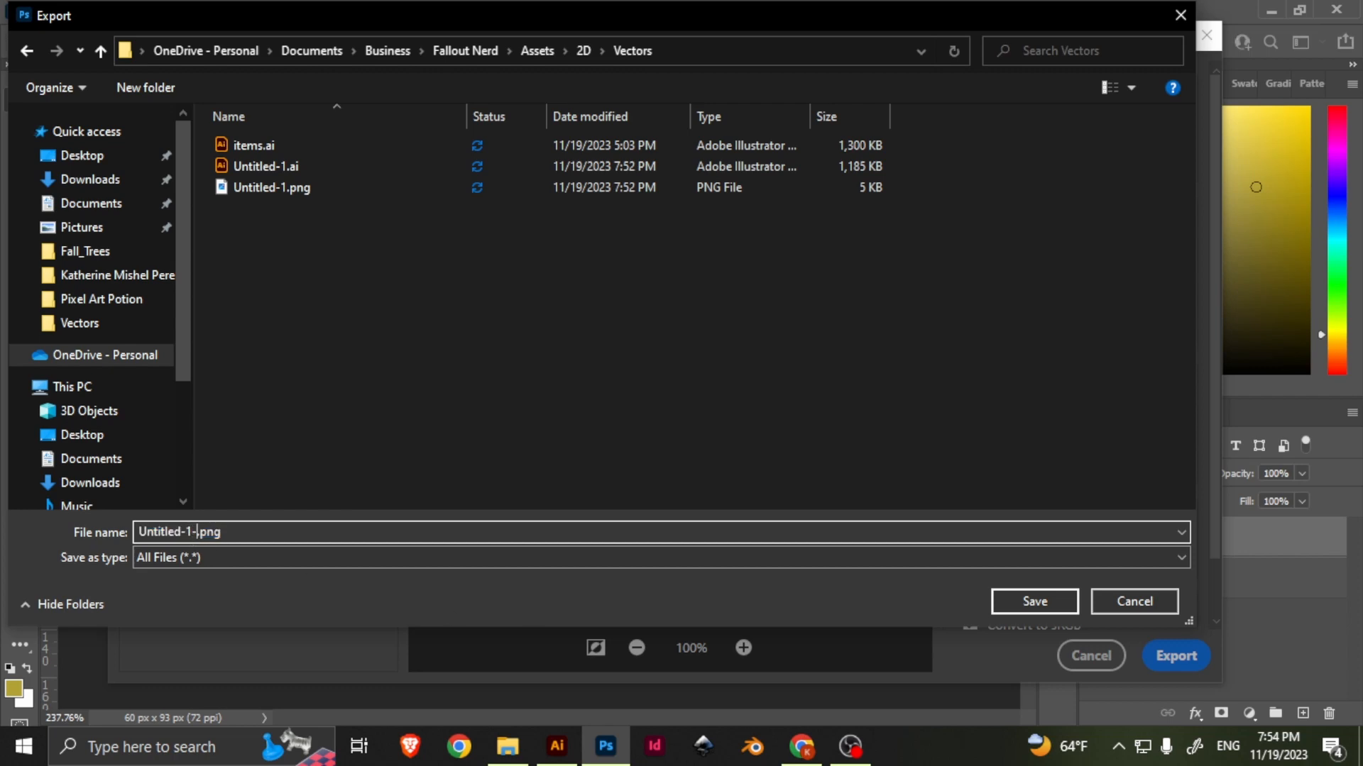
key(Return)
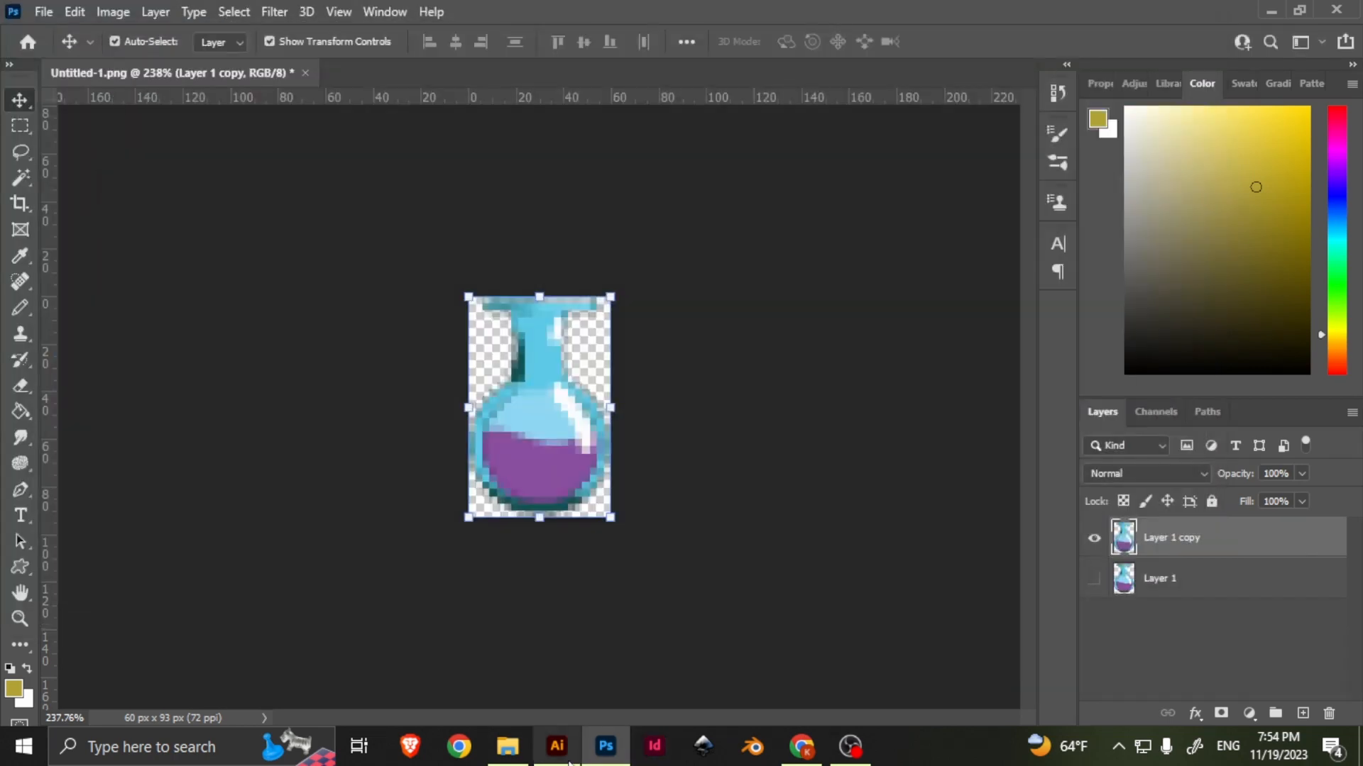
Switch to File Explorer, open Untitled-1.png in the image viewer and compare it with the pixelated Untitled-1-2.png.
click(508, 745)
double_click(318, 195)
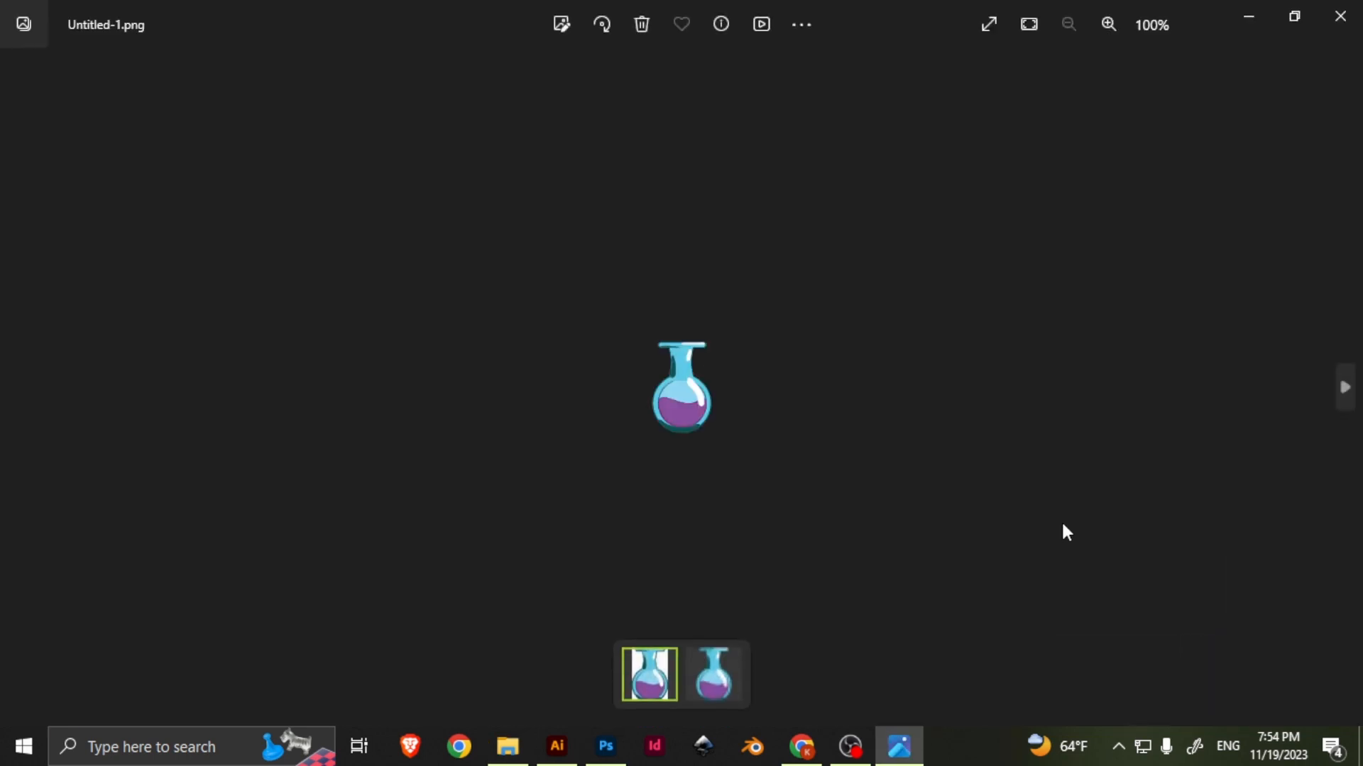
key(Right)
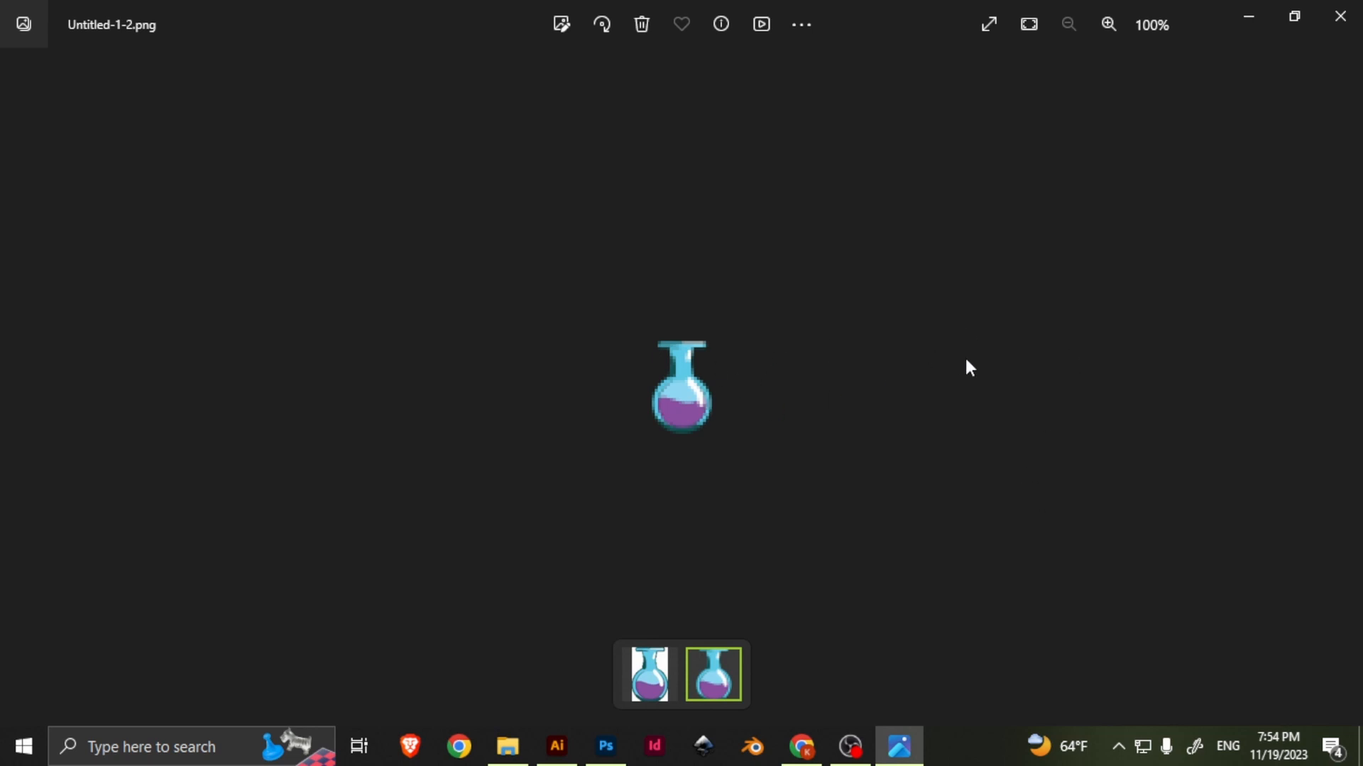
click(654, 693)
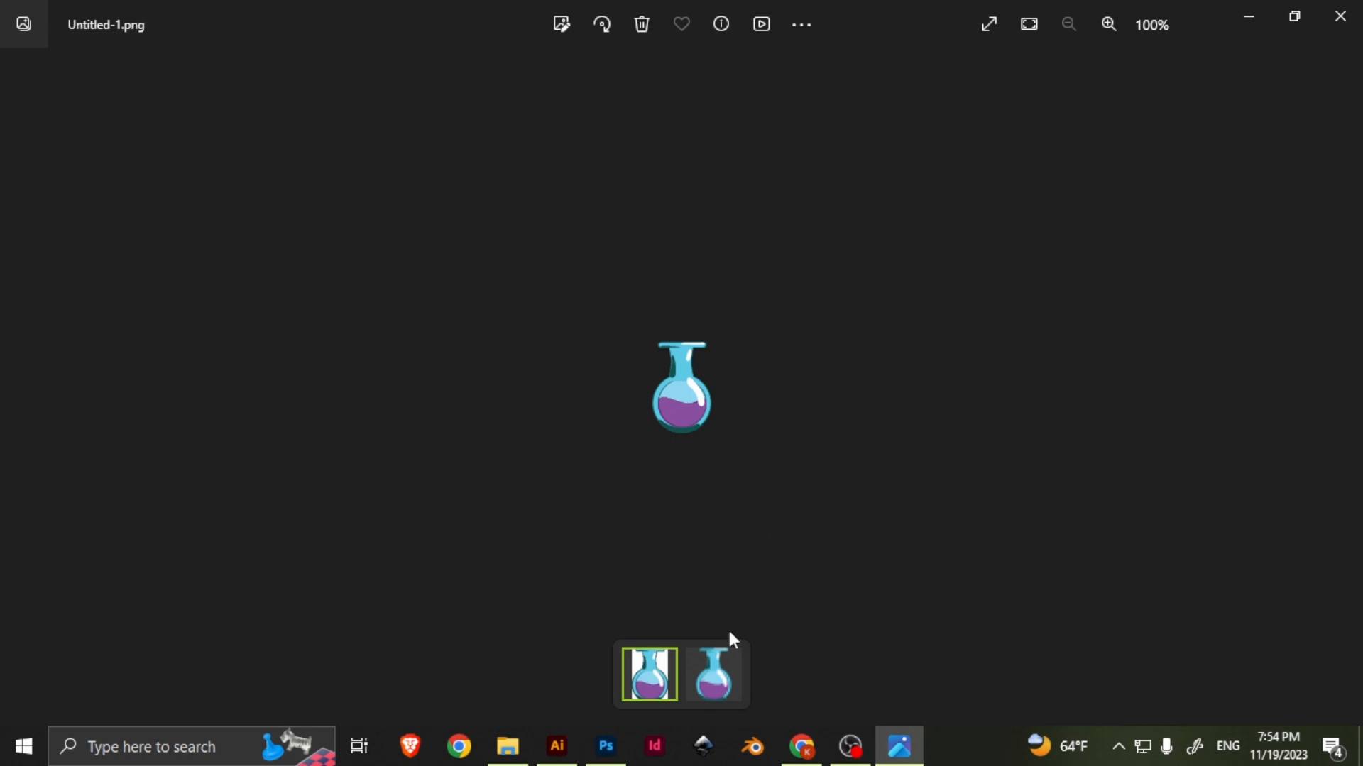
click(721, 676)
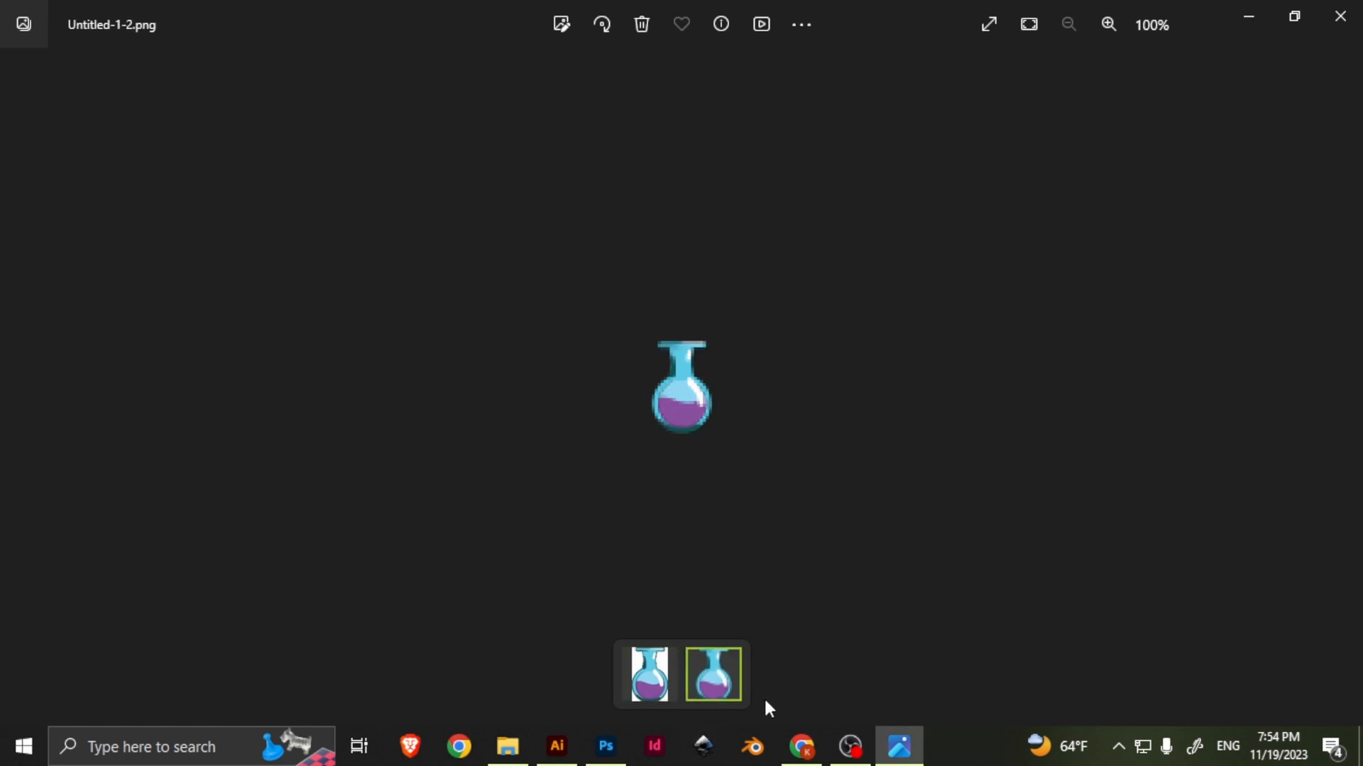